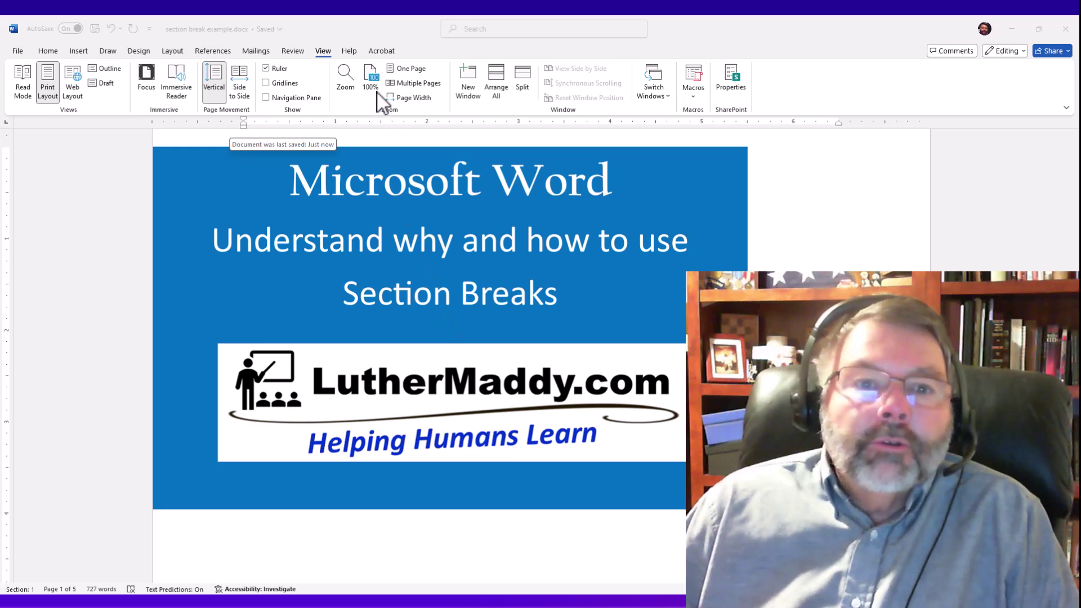
- Set the document zoom to 100% and review the pages around the "What does the Commission do?" picture
left_click(371, 77)
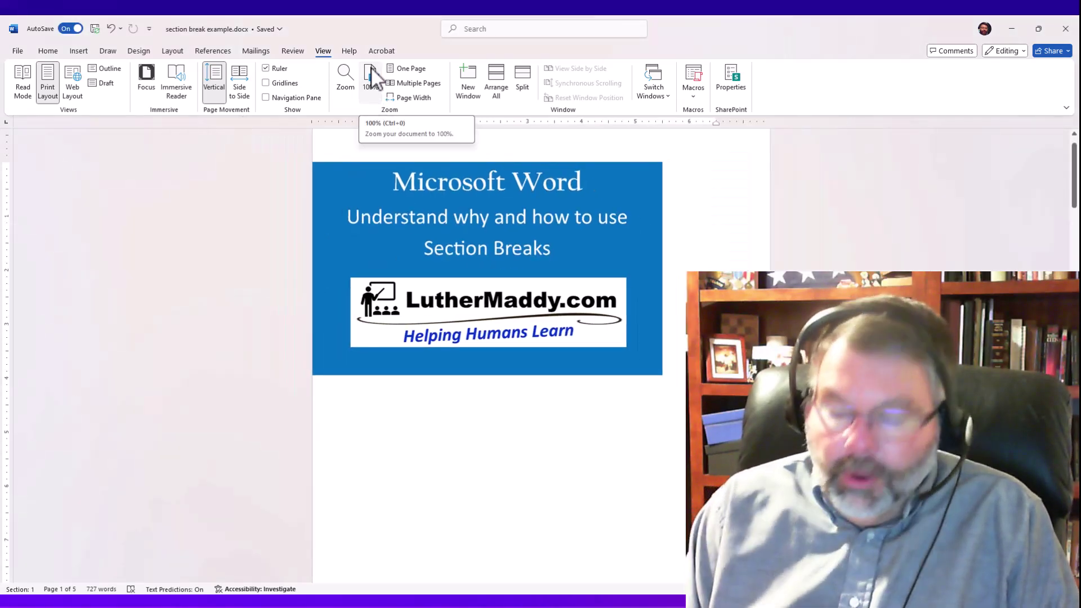
scroll(371, 77, "down", 10)
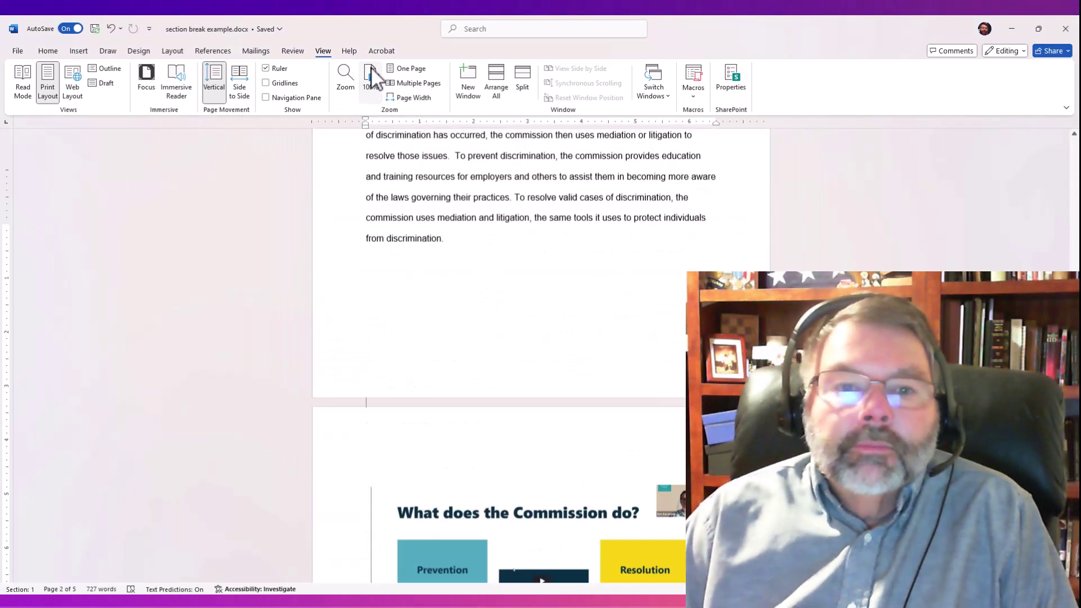
key("ctrl+Page_Down")
key("ctrl+Page_Down")
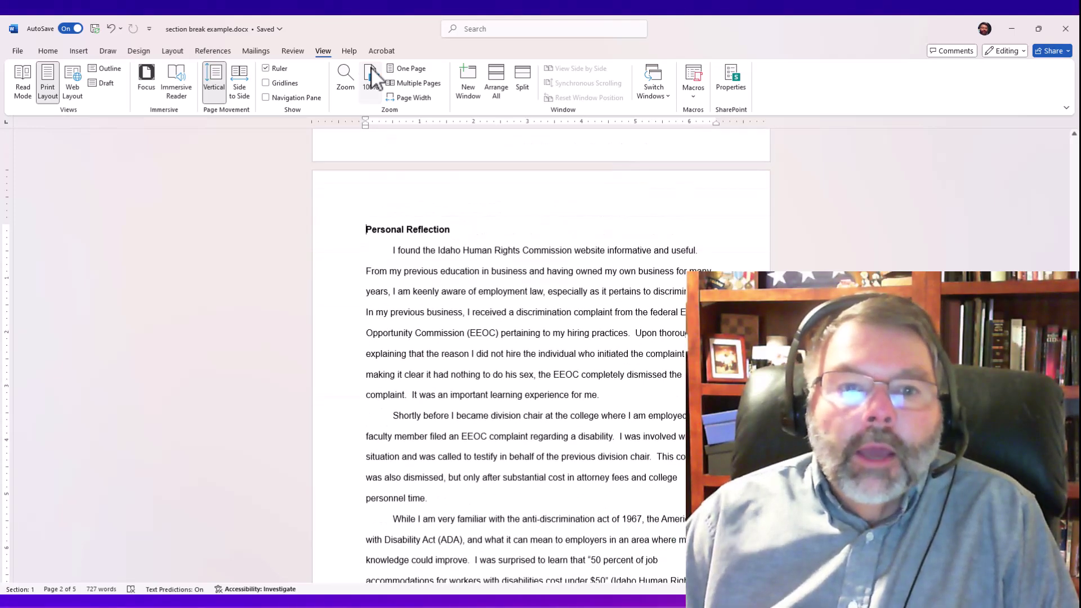
key("ctrl+Page_Up")
key("ctrl+Page_Up")
key("ctrl+Page_Up")
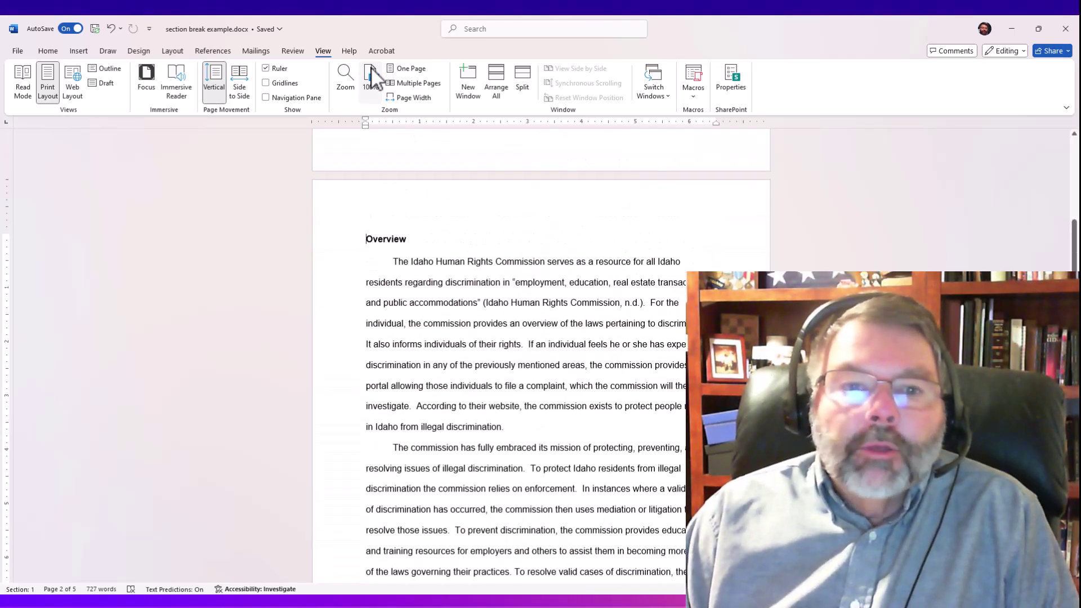
key("ctrl+Page_Down")
key("ctrl+Page_Up")
key("ctrl+Page_Down")
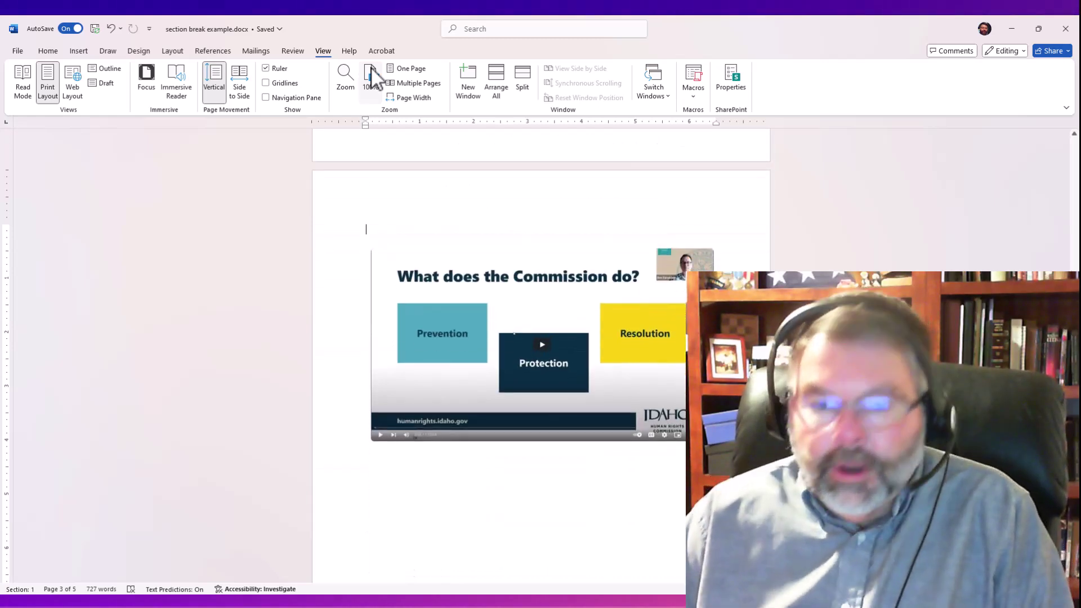
key("ctrl+Page_Up")
key("ctrl+Page_Down")
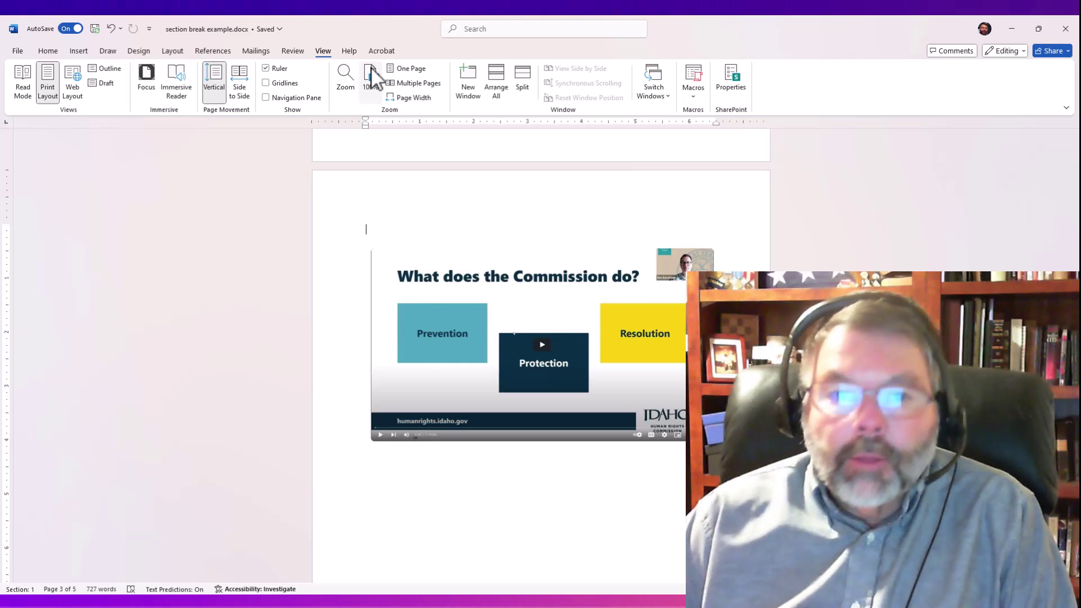
key("Delete")
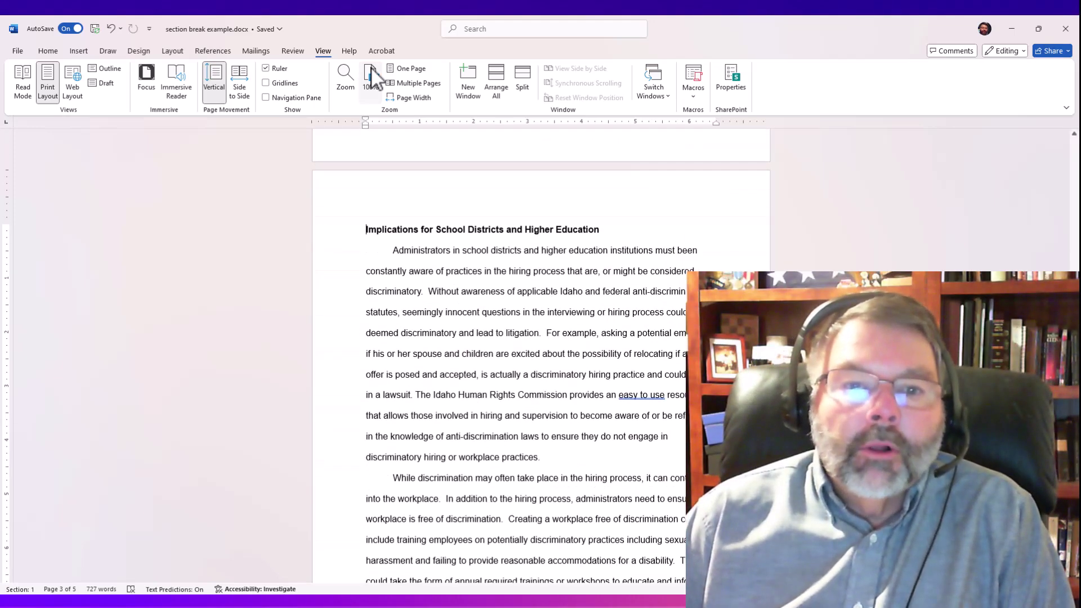
key("ctrl+z")
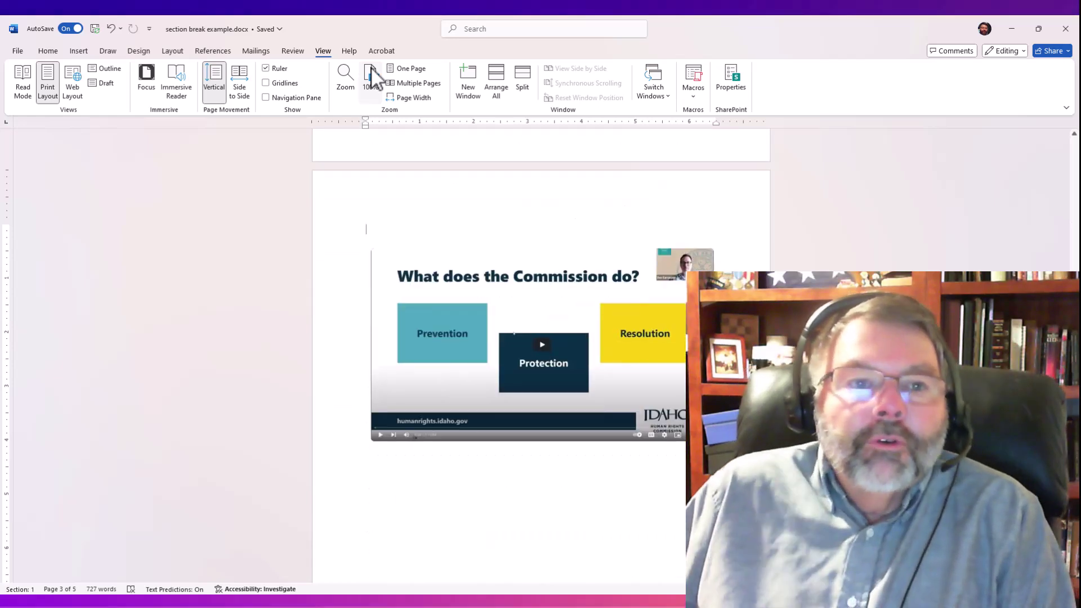
- Try landscape orientation with the cursor on the Commission picture's page, check the surrounding pages, and undo the orientation change
left_click(173, 52)
left_click(62, 90)
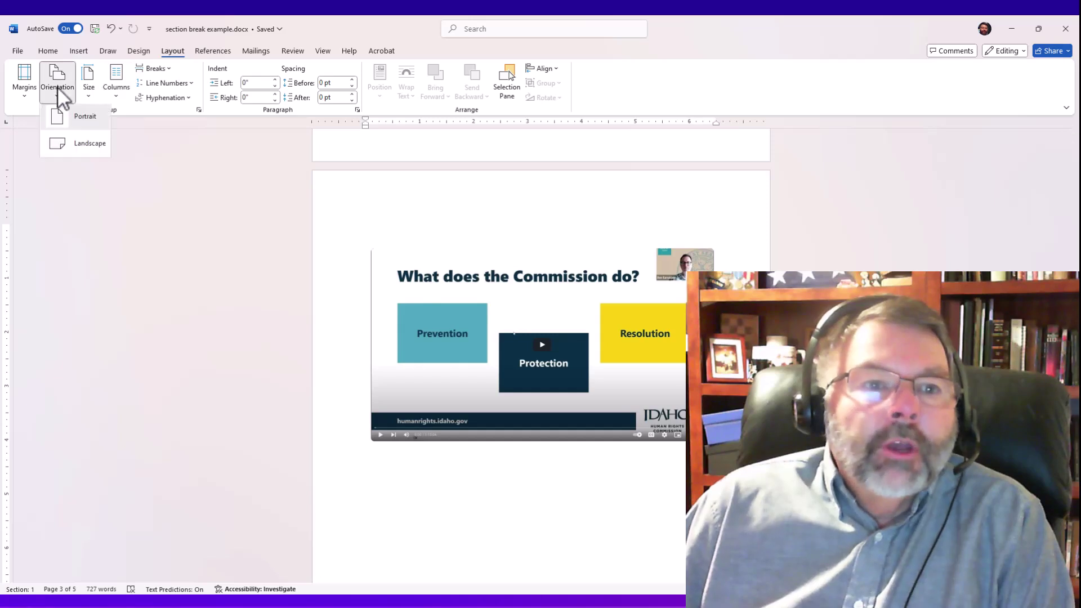
left_click(70, 153)
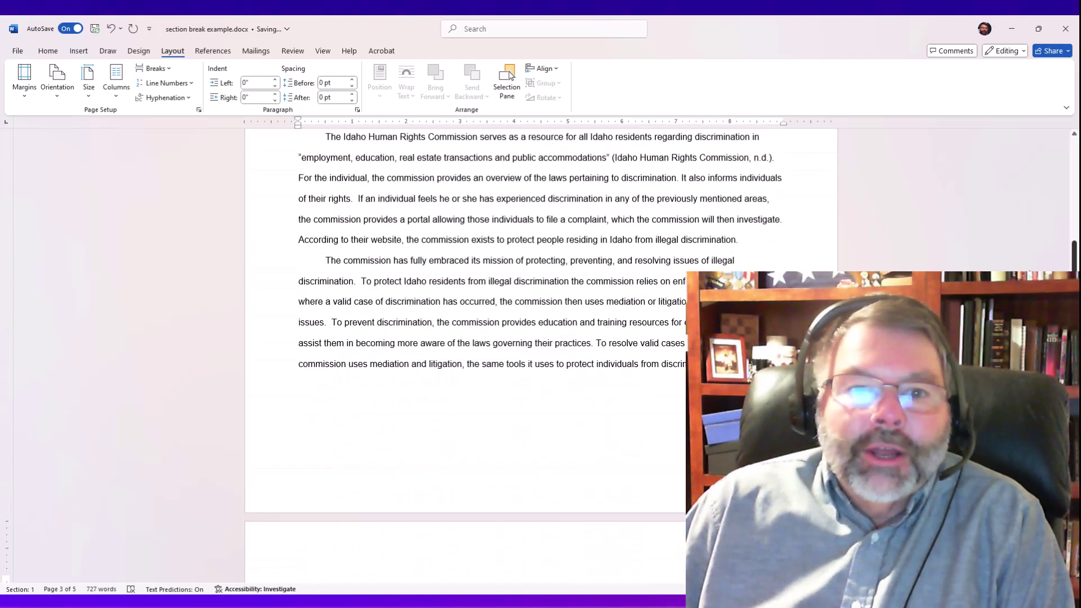
scroll(979, 238, "down", 6)
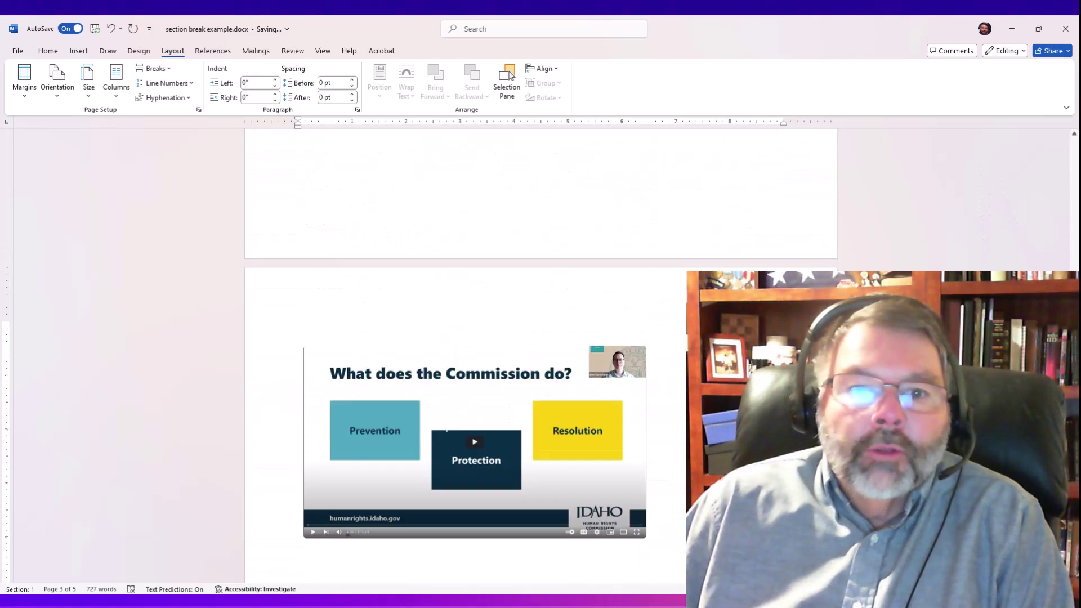
scroll(540, 355, "up", 6)
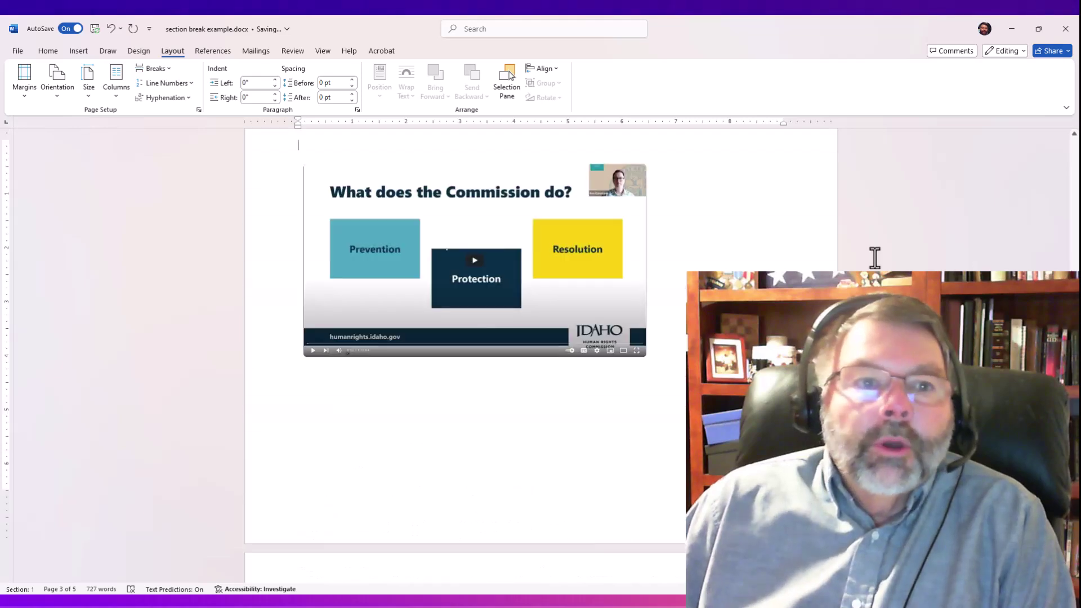
left_click(110, 29)
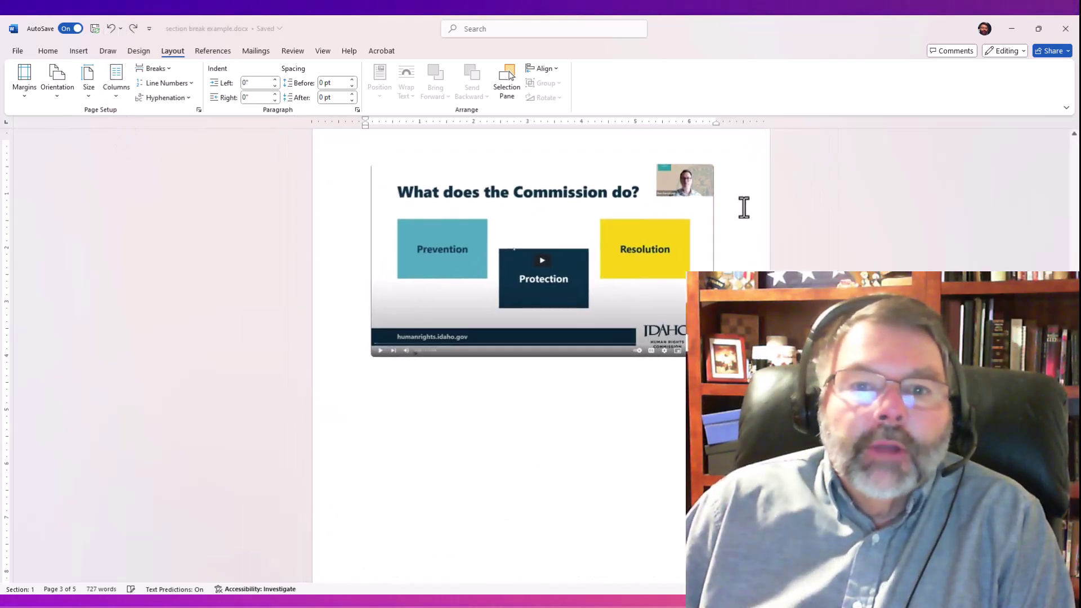
- Examine the page transitions before and after the Commission picture to locate where its page starts and ends
scroll(523, 338, "up", 5)
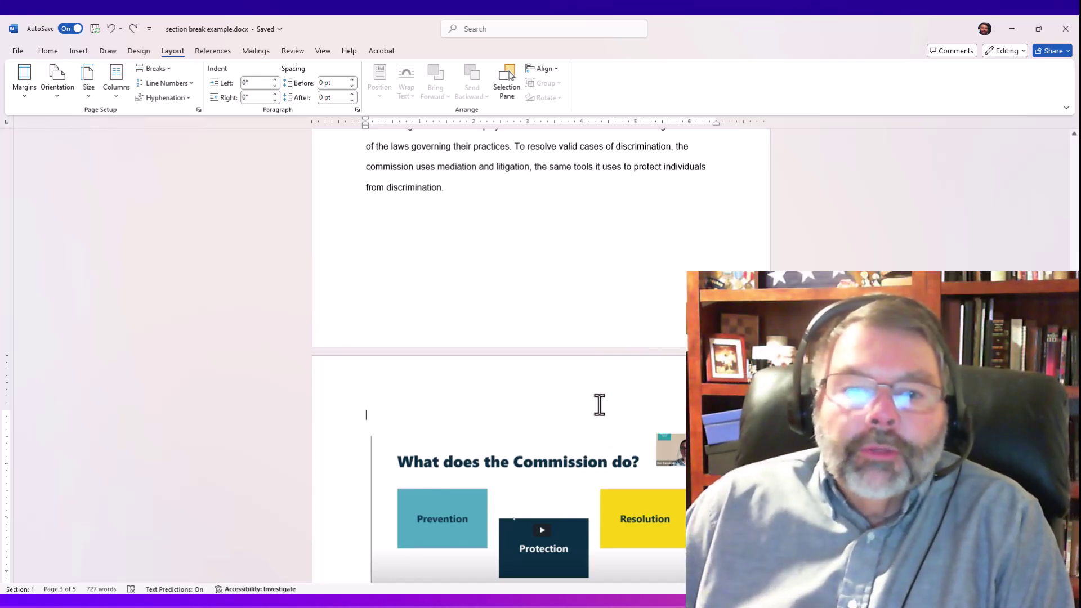
scroll(635, 408, "down", 10)
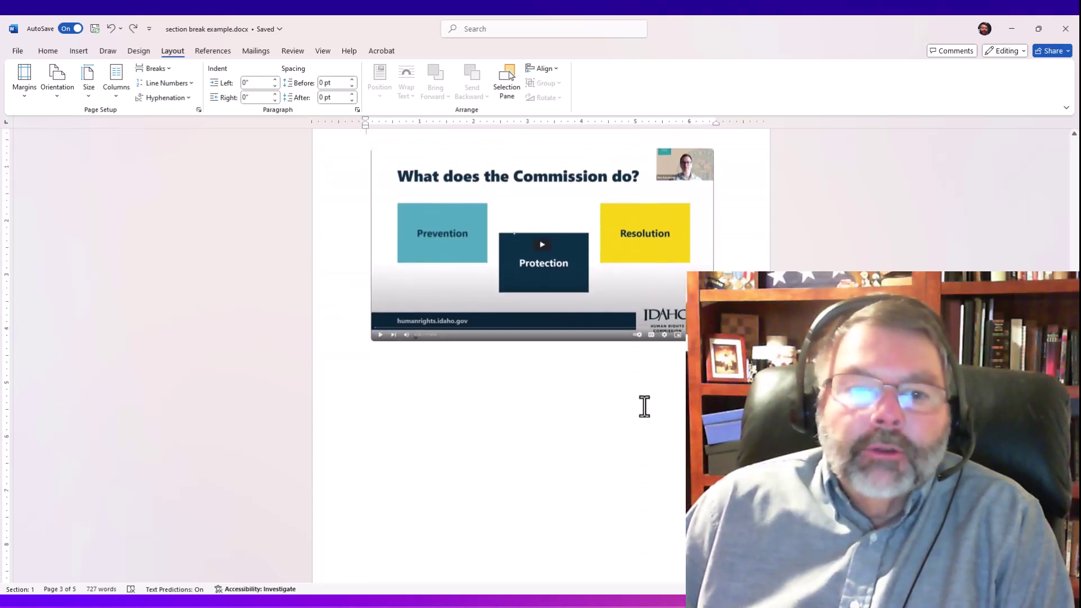
scroll(644, 407, "down", 1)
scroll(651, 403, "up", 5)
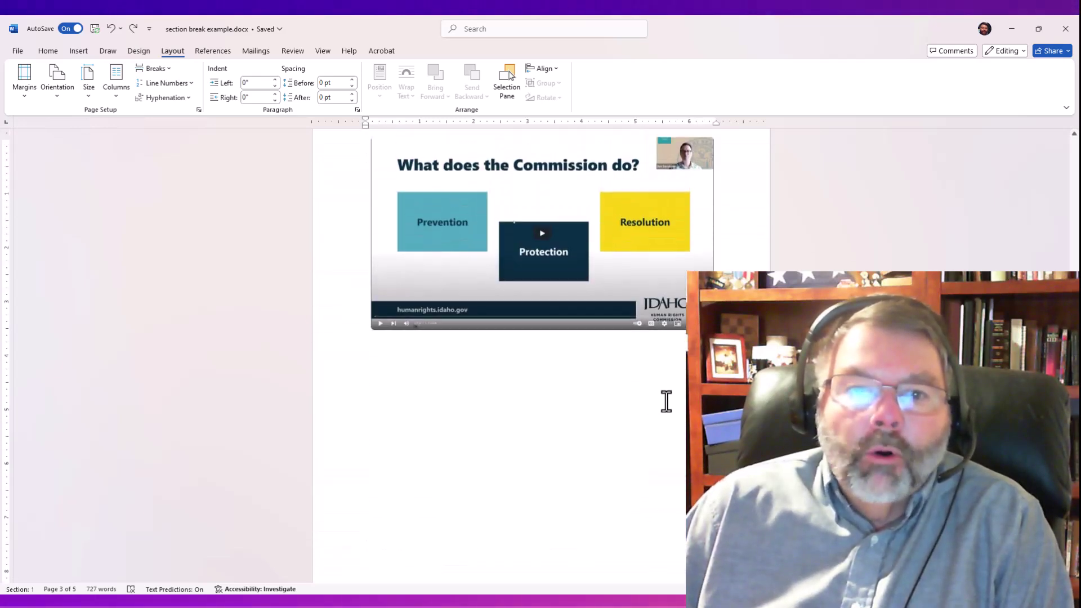
scroll(675, 397, "up", 5)
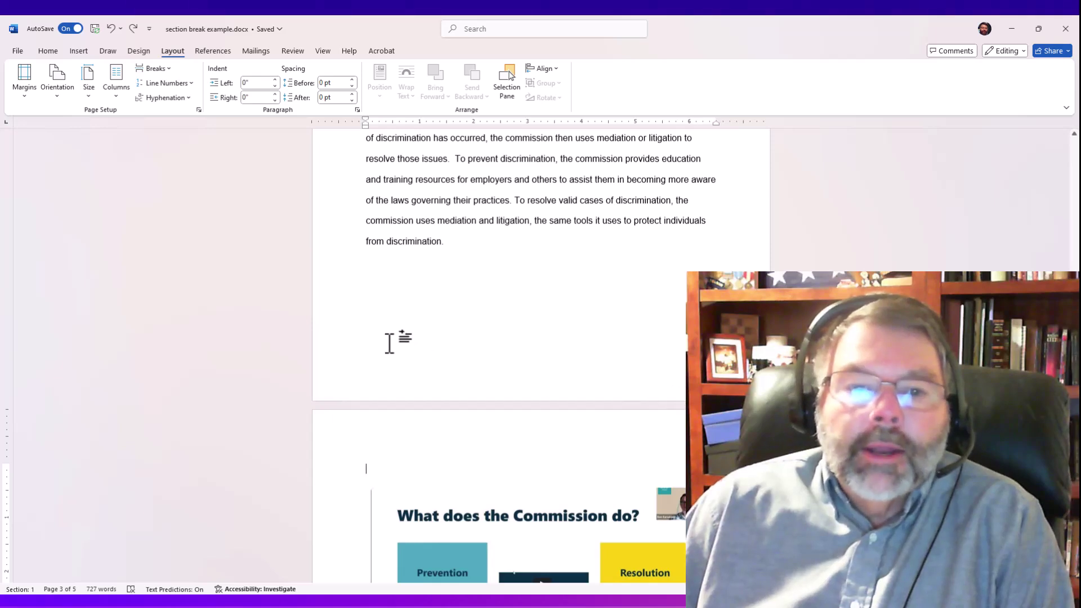
scroll(567, 304, "up", 2)
scroll(601, 318, "down", 5)
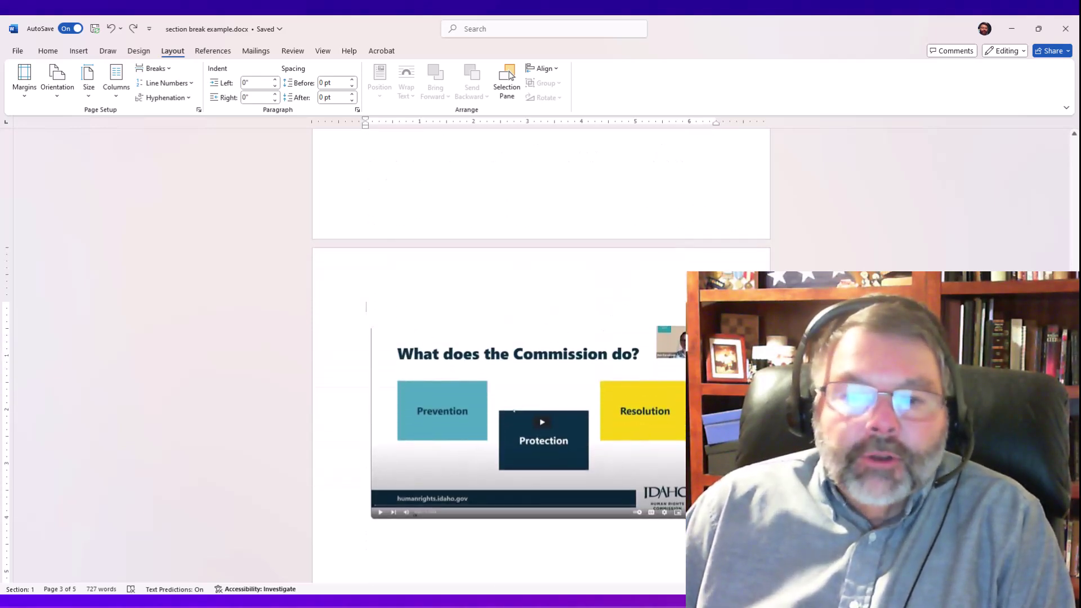
scroll(541, 355, "down", 4)
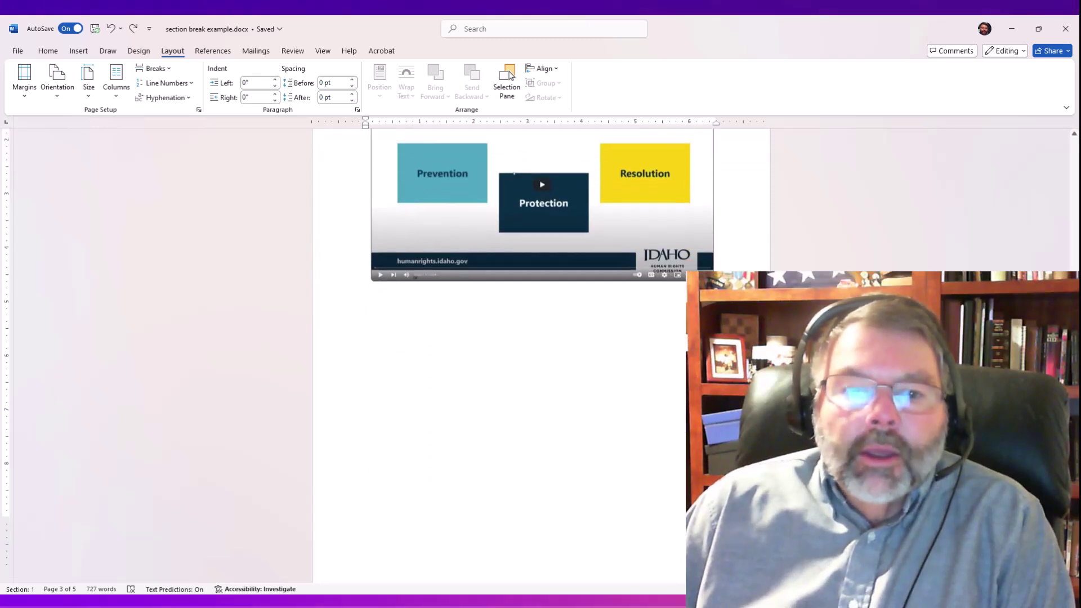
scroll(631, 438, "down", 3)
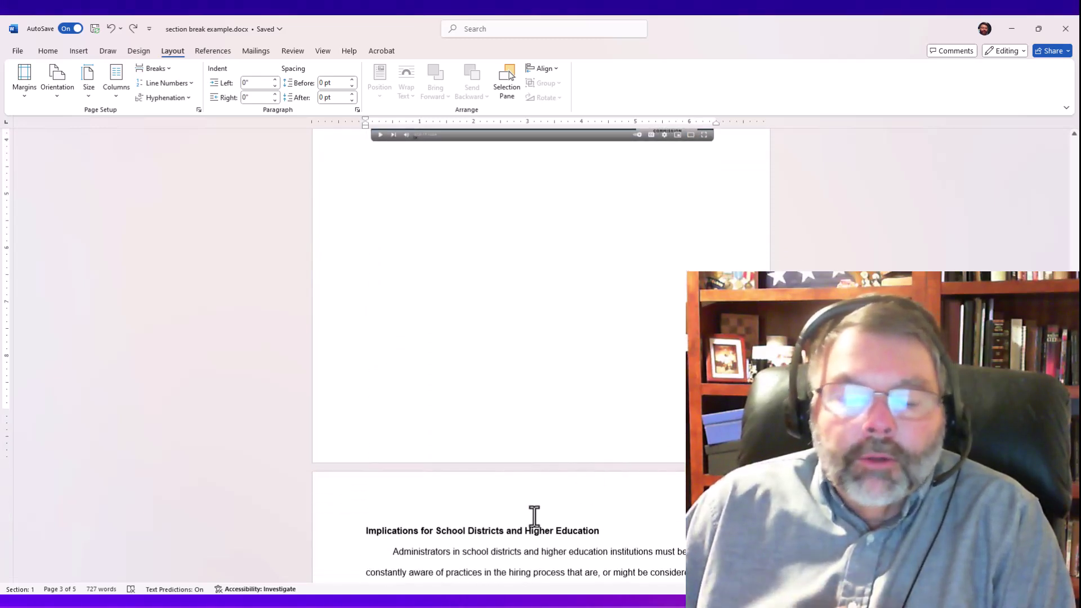
scroll(557, 512, "up", 8)
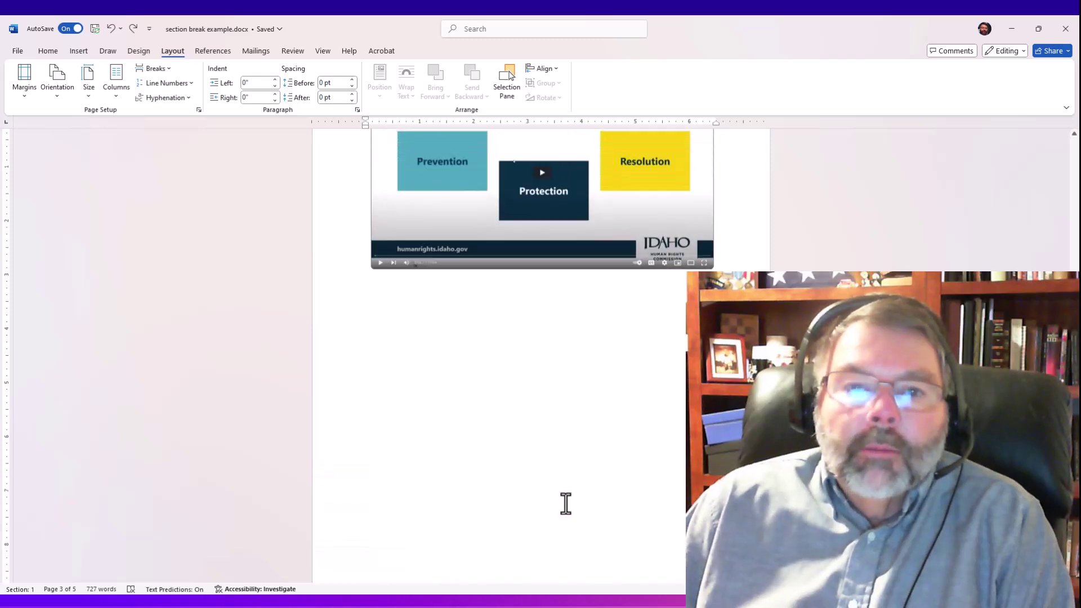
scroll(583, 488, "up", 2)
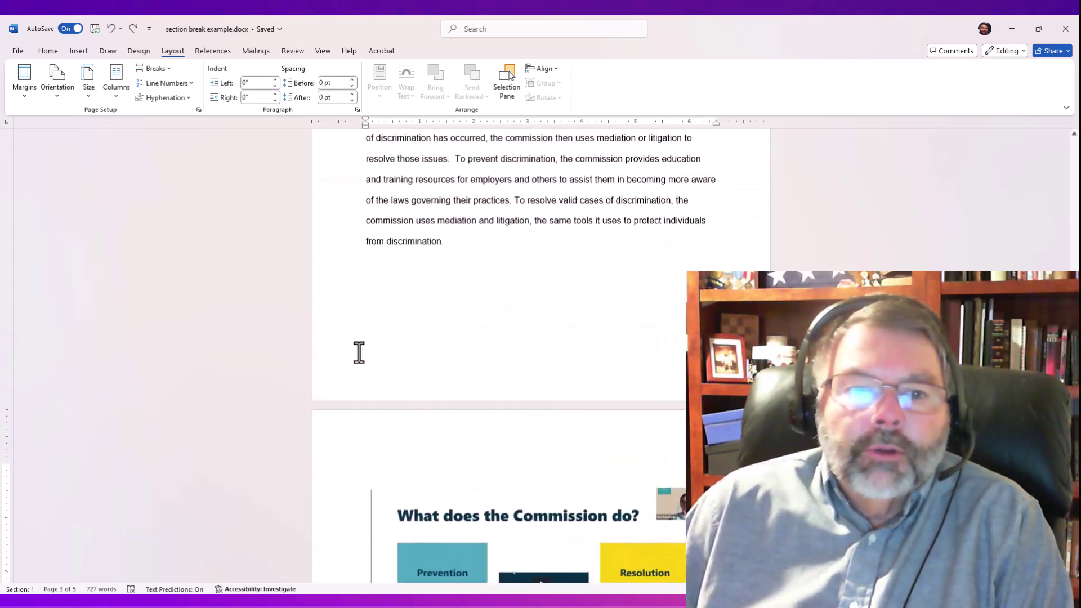
- Show formatting marks and delete the page break below the Overview text that ends with "from discrimination."
left_click(377, 269)
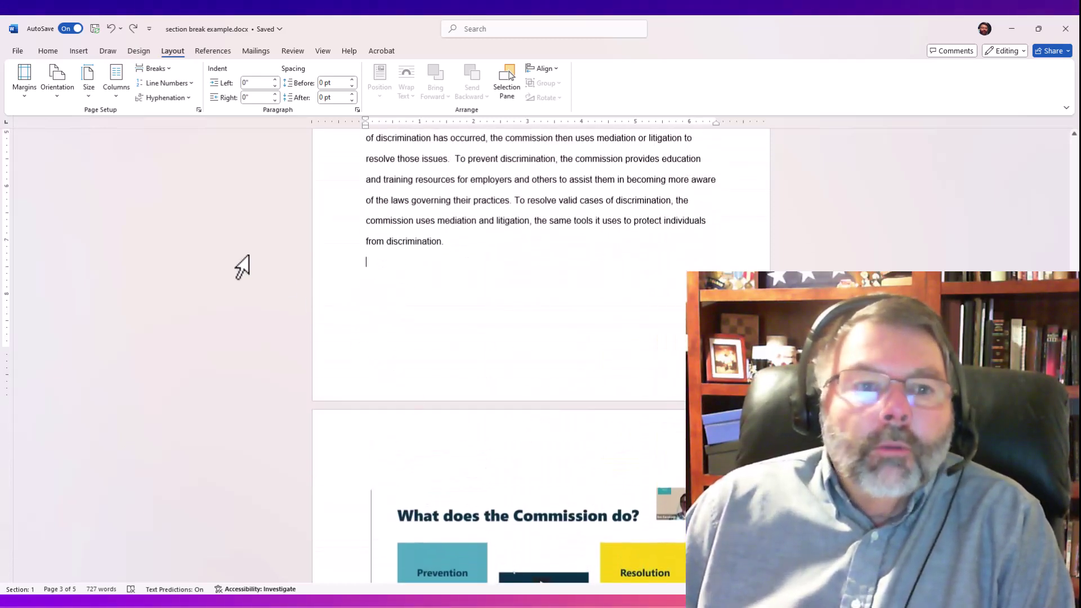
left_click(50, 52)
left_click(405, 75)
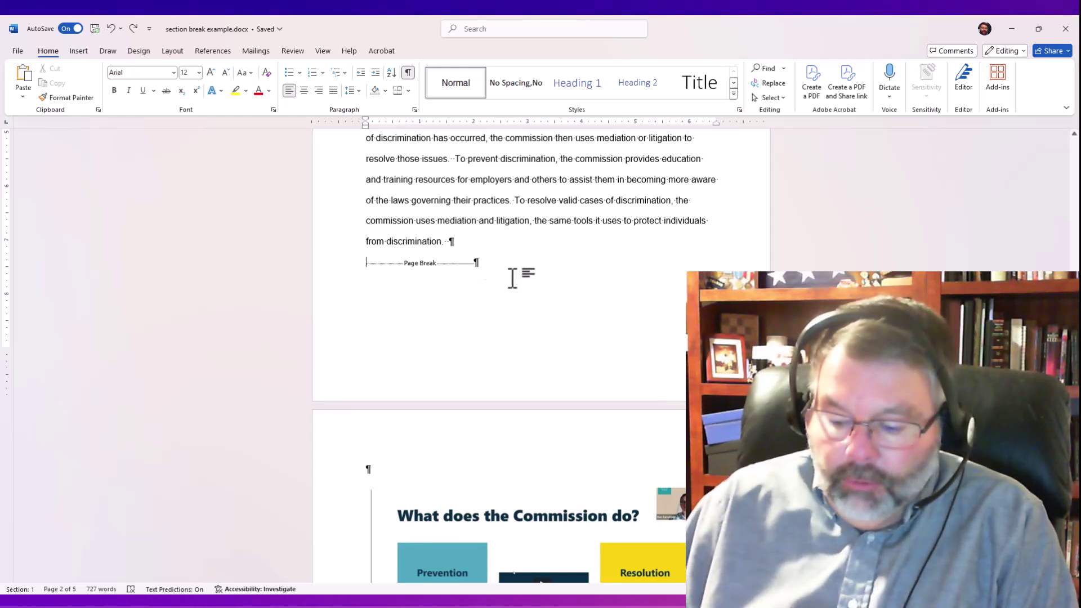
key("Delete")
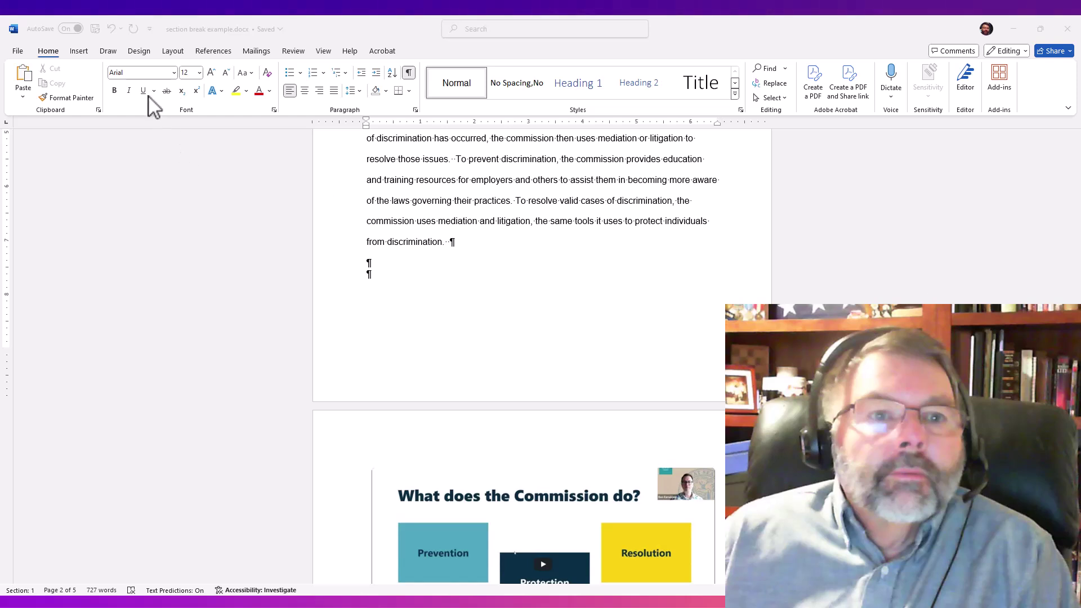
- Insert a Next Page section break after the Overview text, before the Commission picture
left_click(173, 51)
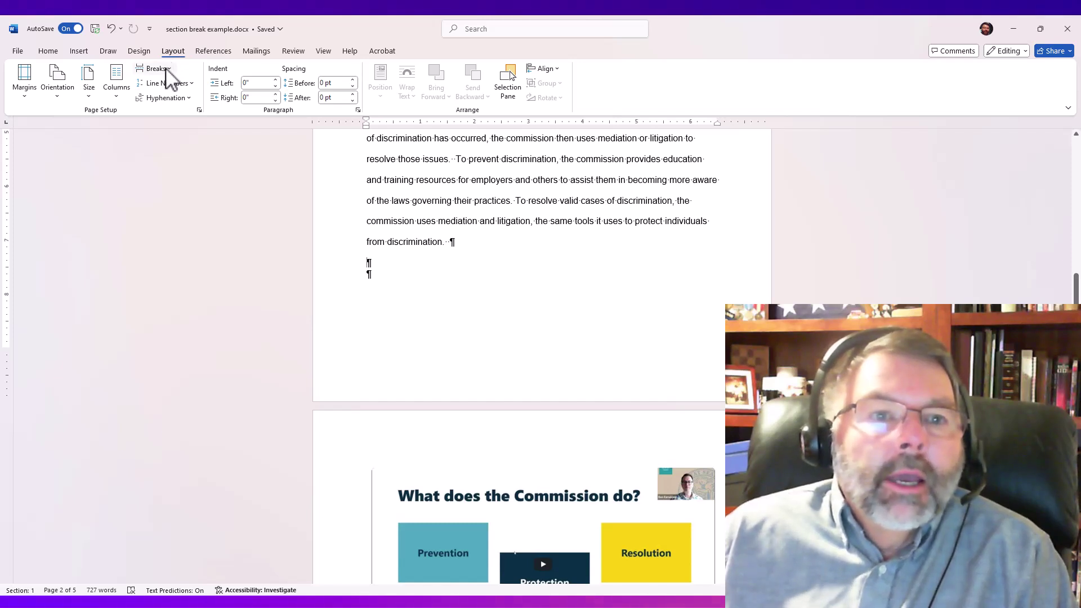
left_click(168, 70)
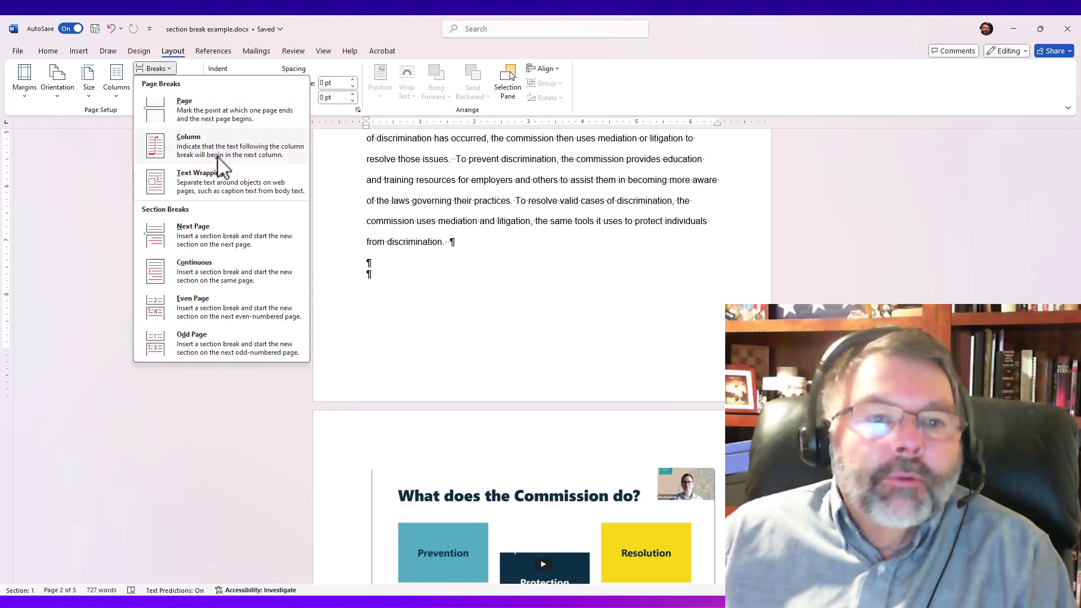
left_click(198, 239)
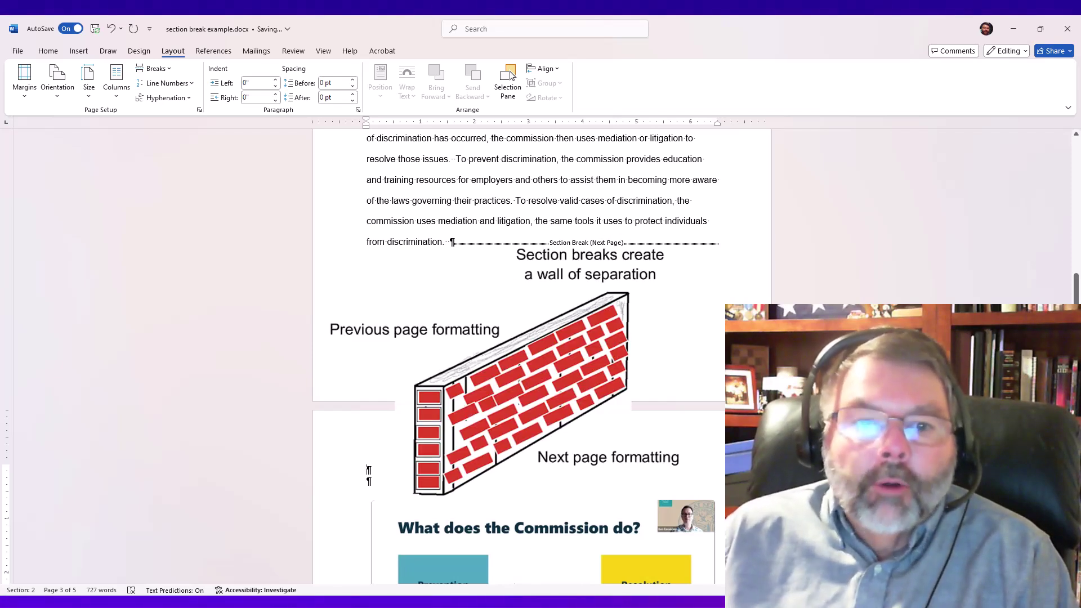
- Set the section starting at the Commission picture's page to landscape orientation
scroll(512, 76, "down", 2)
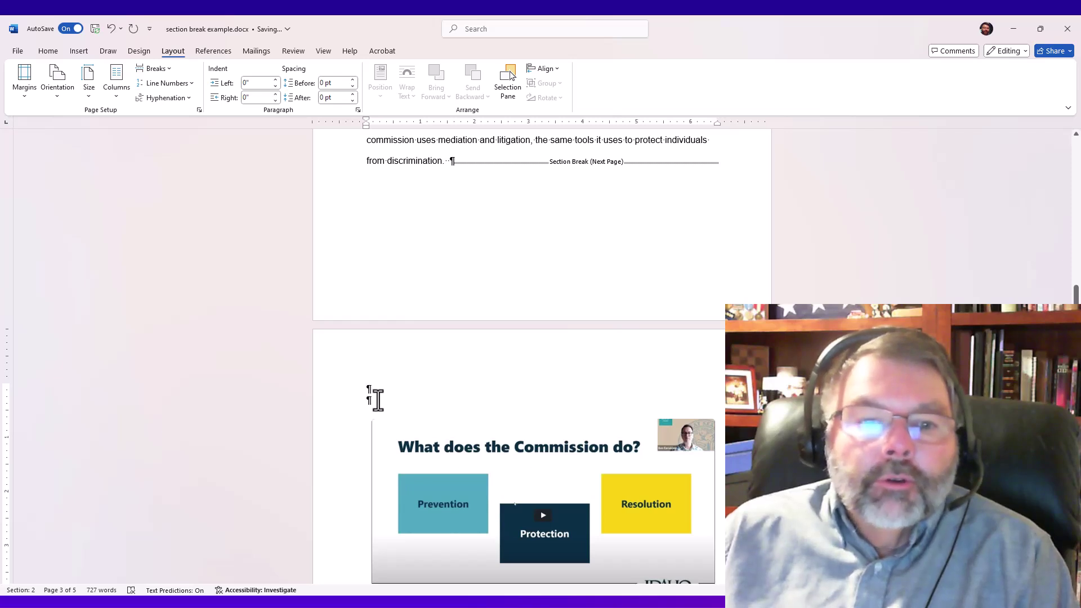
scroll(376, 398, "down", 3)
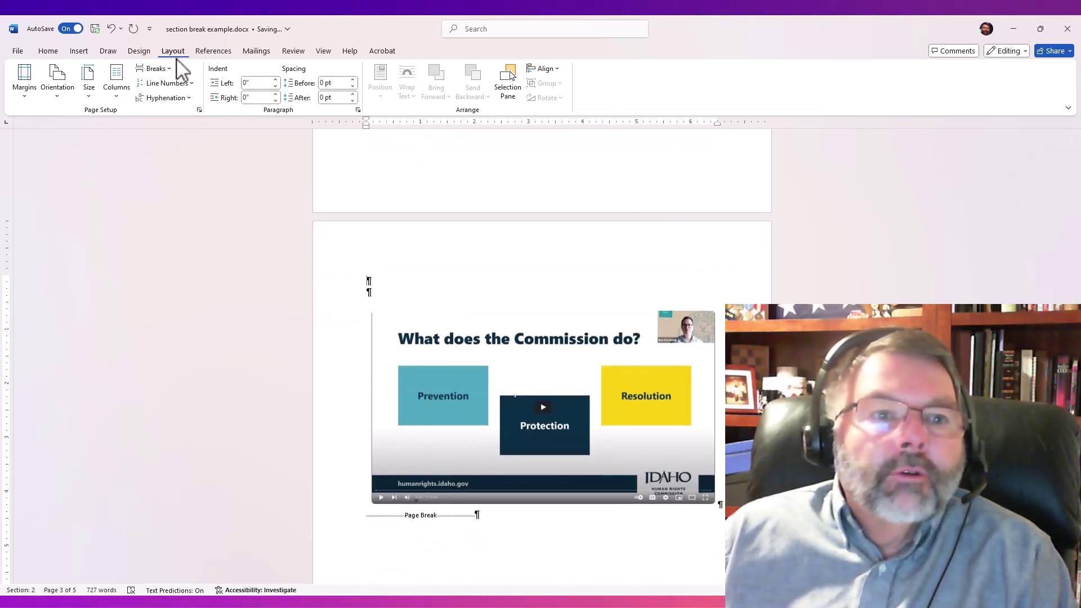
left_click(58, 89)
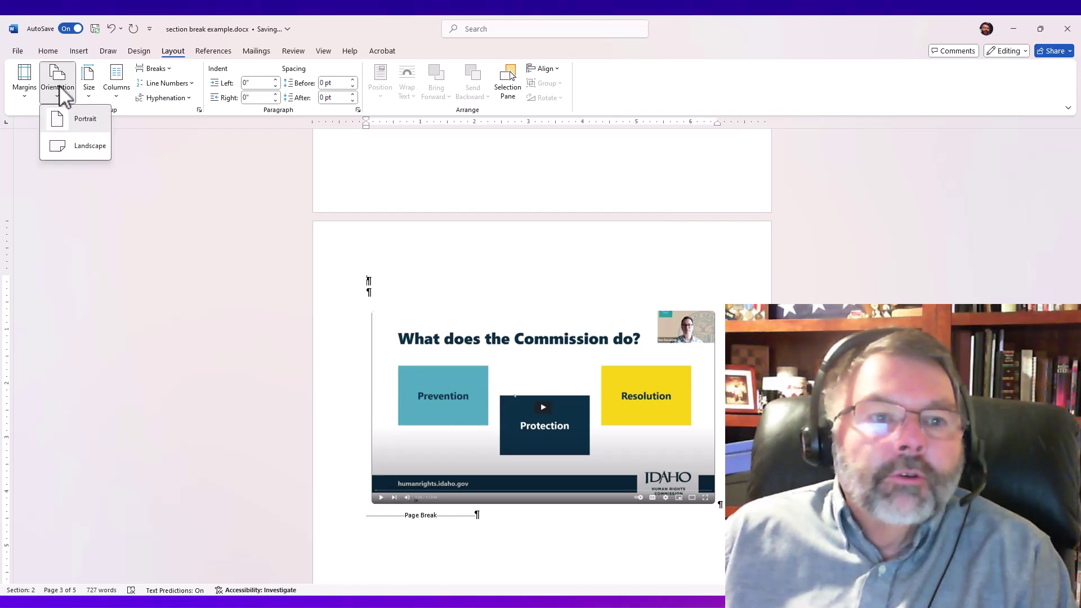
left_click(84, 147)
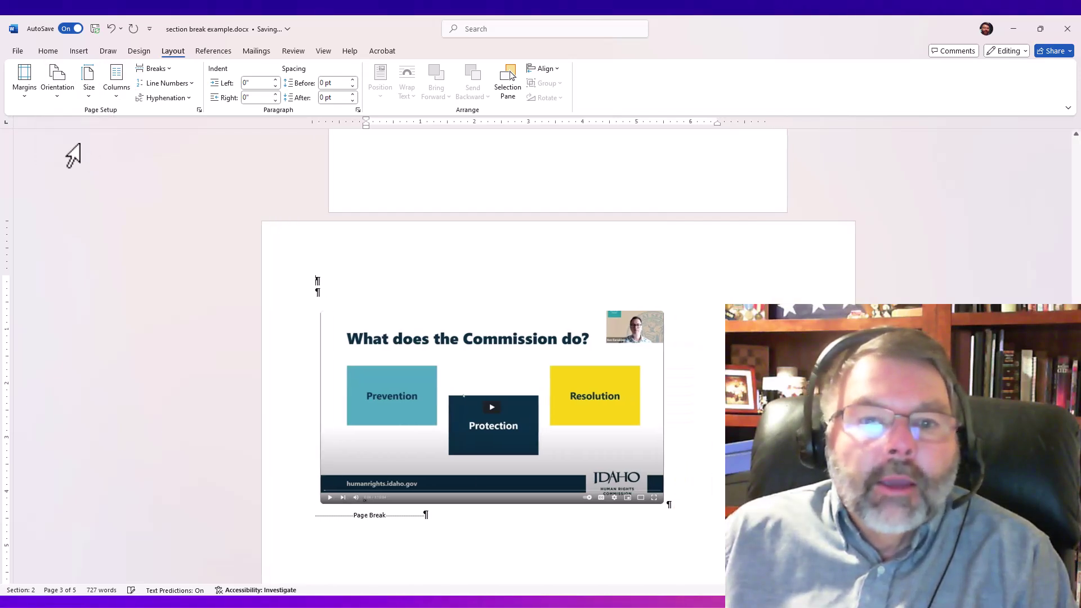
- Enlarge the Commission picture proportionally to about 8.9 inches wide, nearly filling the width between the landscape page's margins
left_click(528, 411)
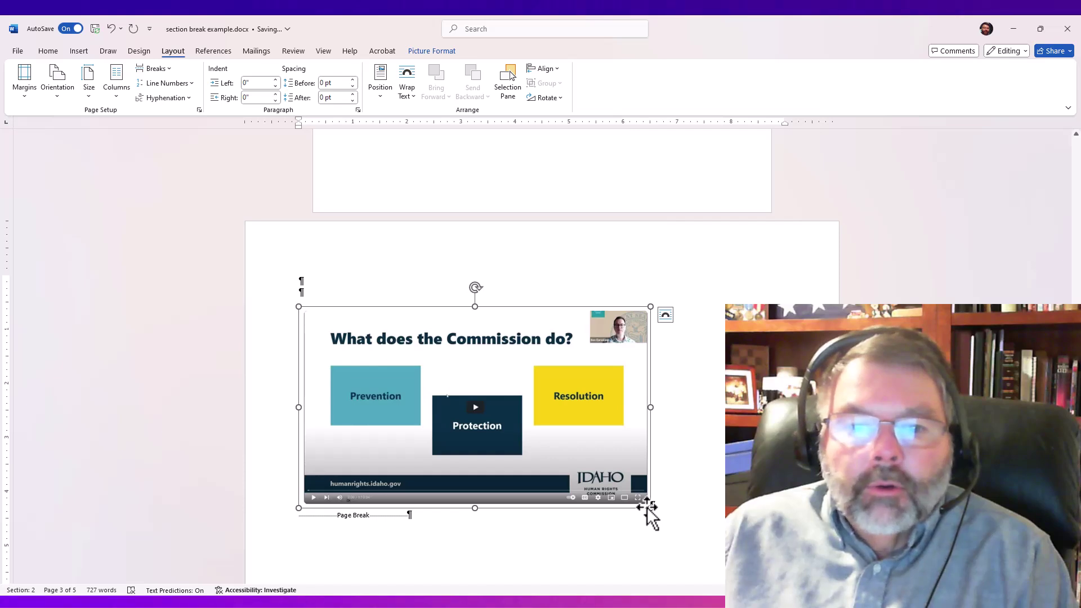
left_click_drag(650, 508, 781, 555)
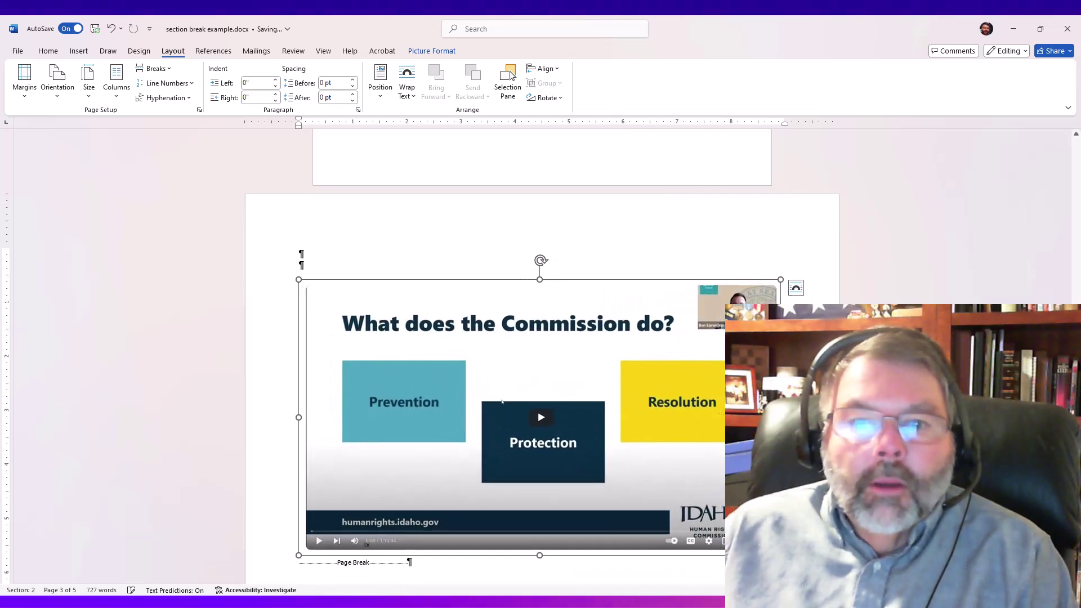
scroll(539, 360, "down", 5)
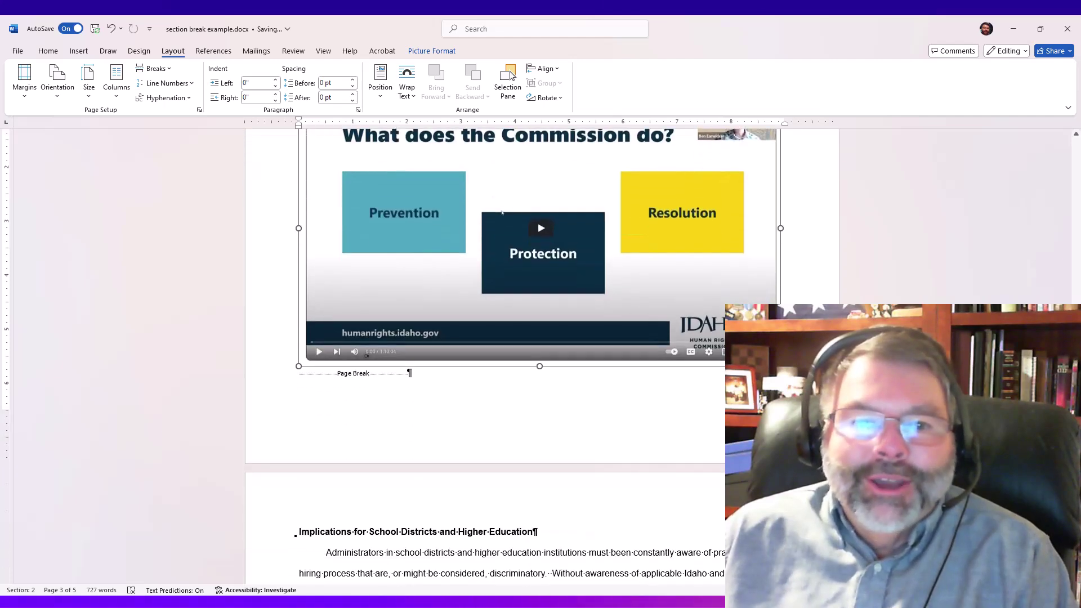
- Delete the page break and its leftover empty paragraph below the Commission picture
scroll(539, 360, "down", 3)
scroll(539, 360, "up", 3)
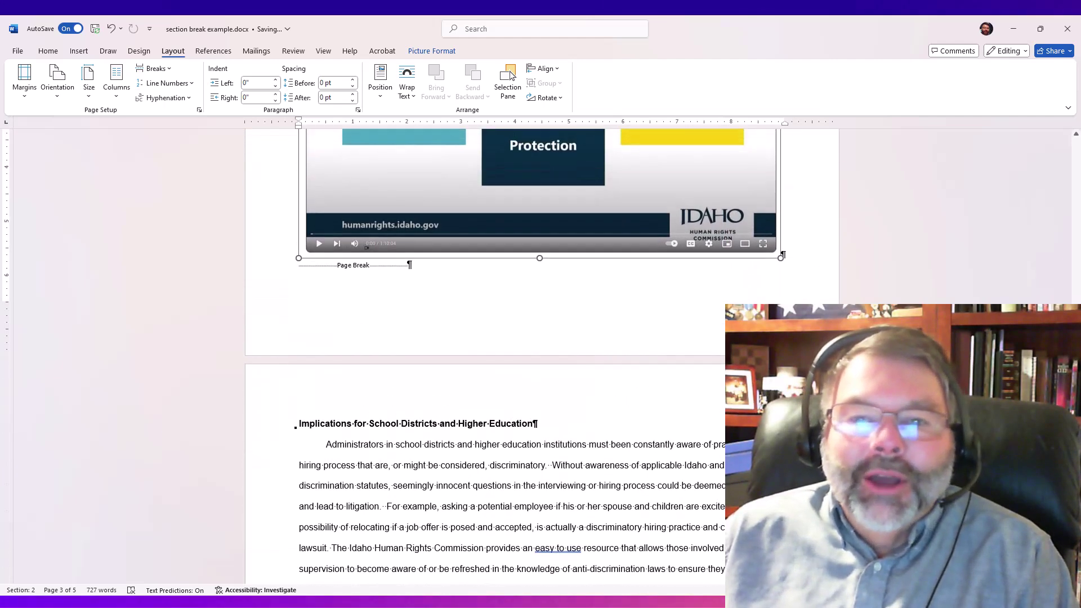
left_click(431, 478)
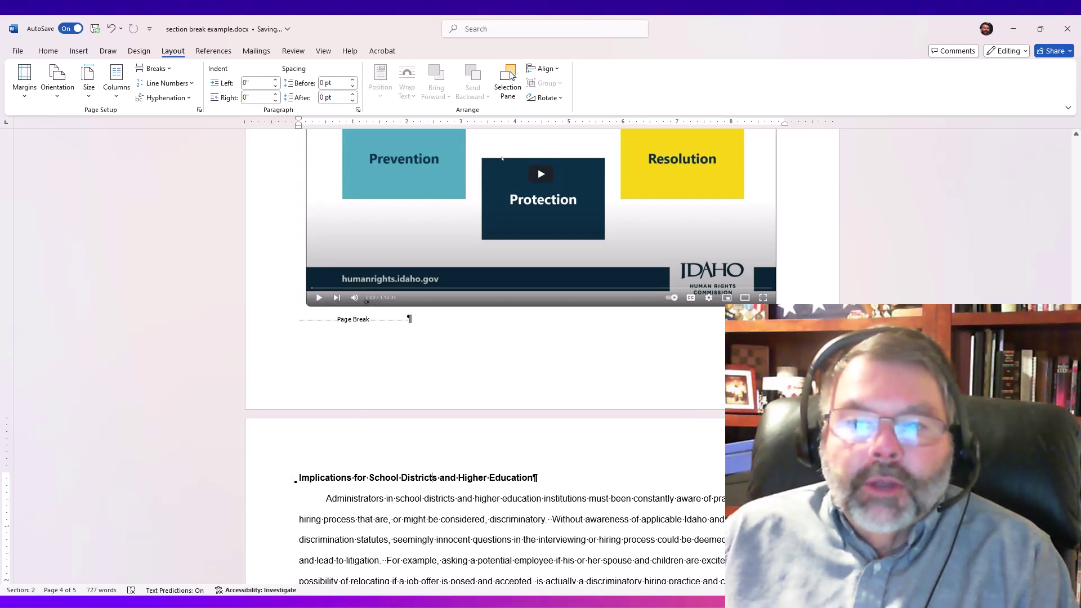
scroll(539, 360, "up", 10)
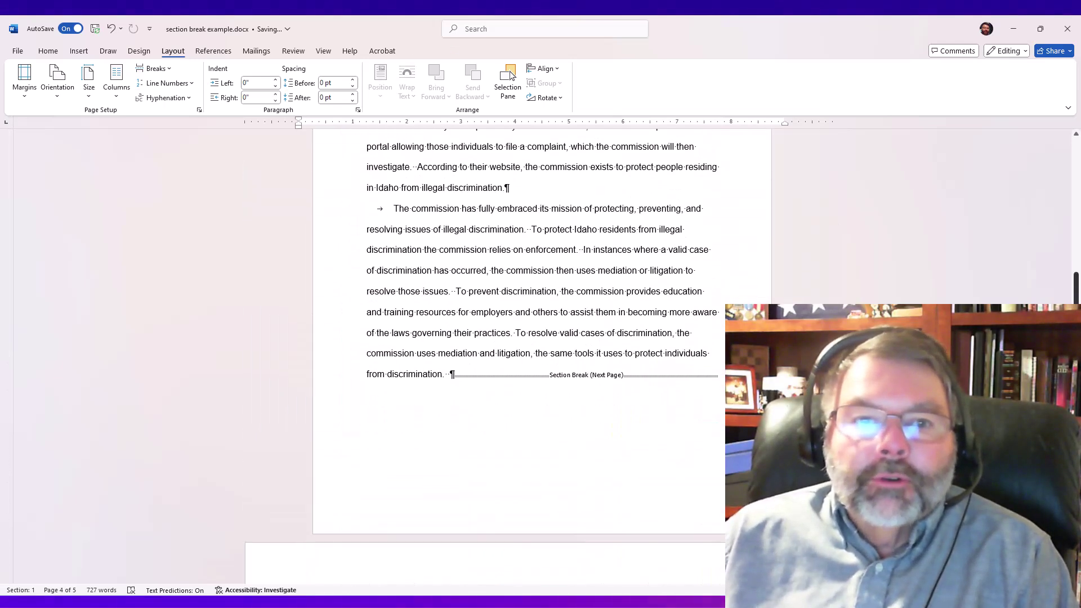
scroll(540, 360, "down", 10)
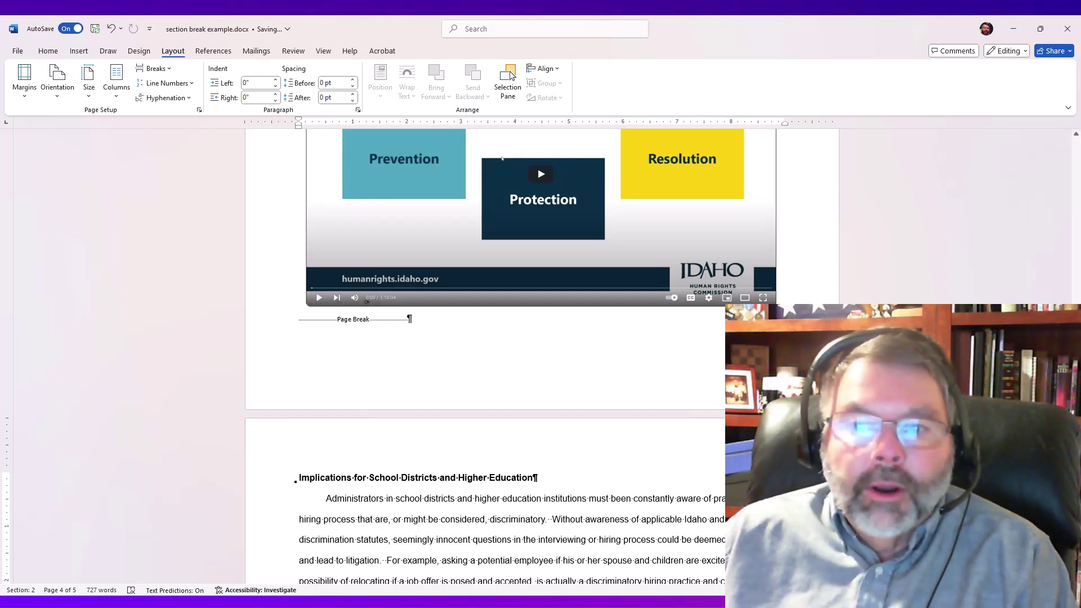
scroll(539, 360, "up", 3)
scroll(539, 361, "down", 4)
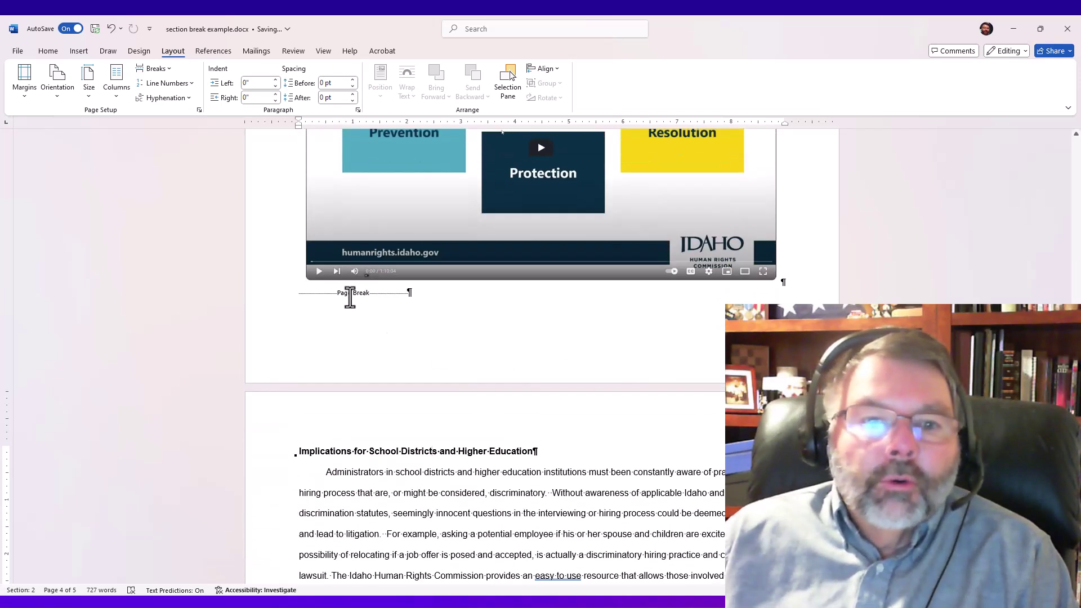
left_click(347, 289)
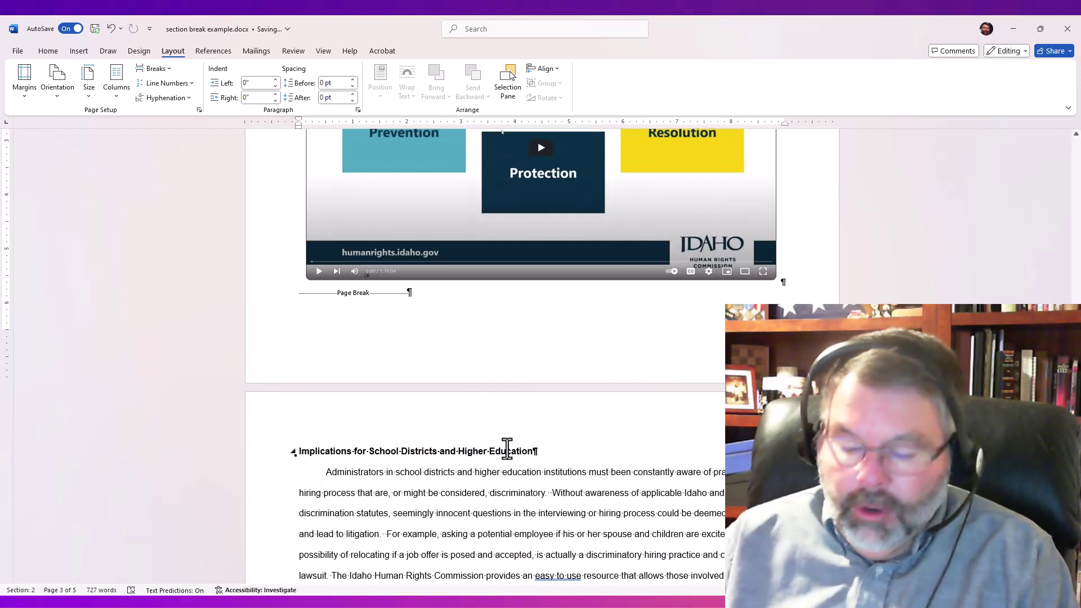
key("Delete")
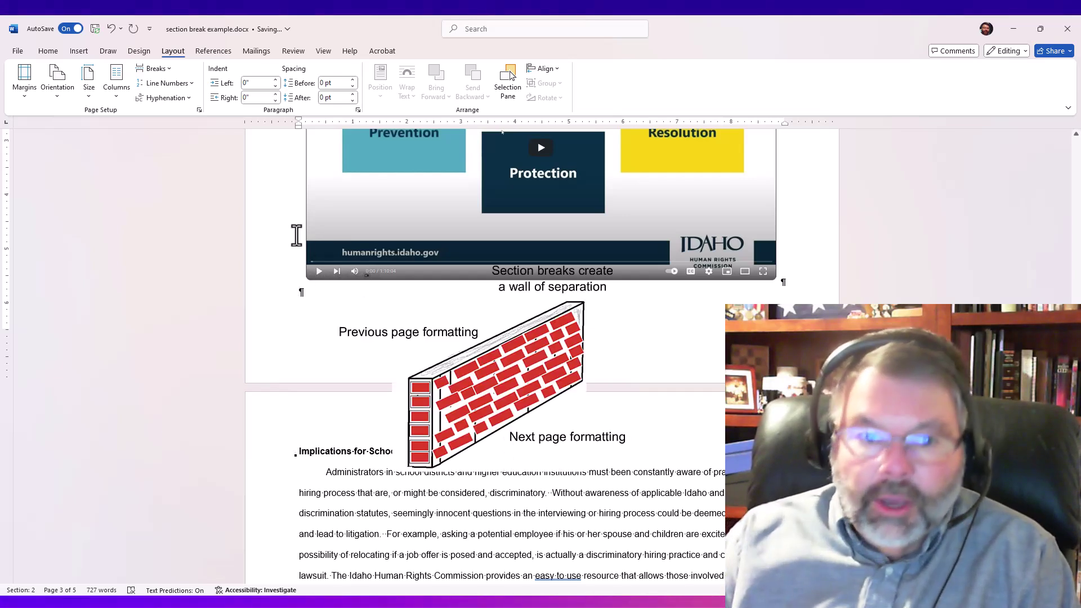
key("Delete")
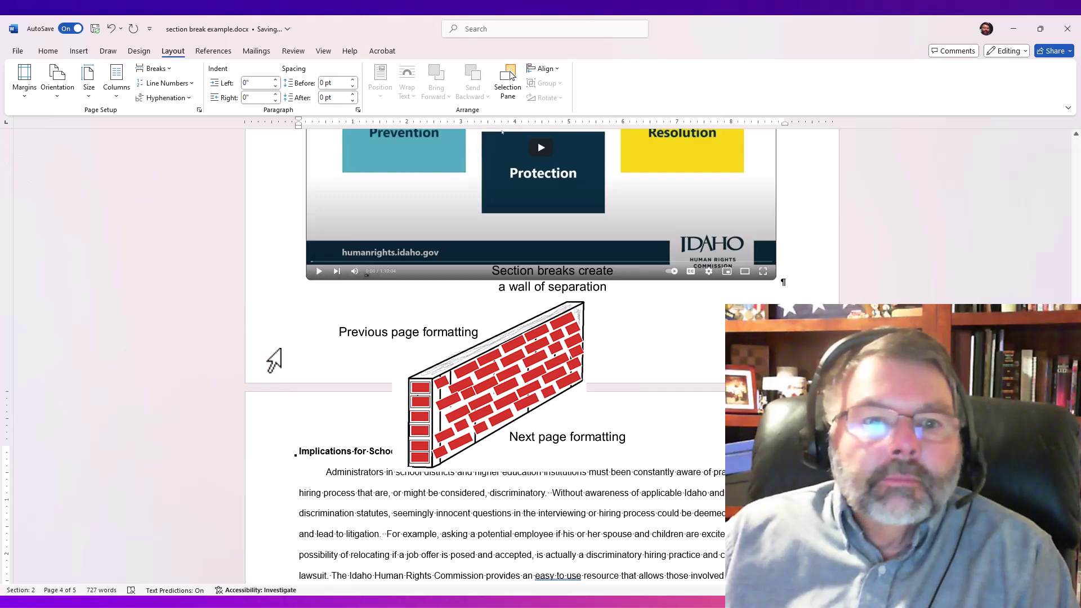
- Insert a Next Page section break between the Commission picture and the "Implications for School Districts and Higher Education" heading
left_click(158, 68)
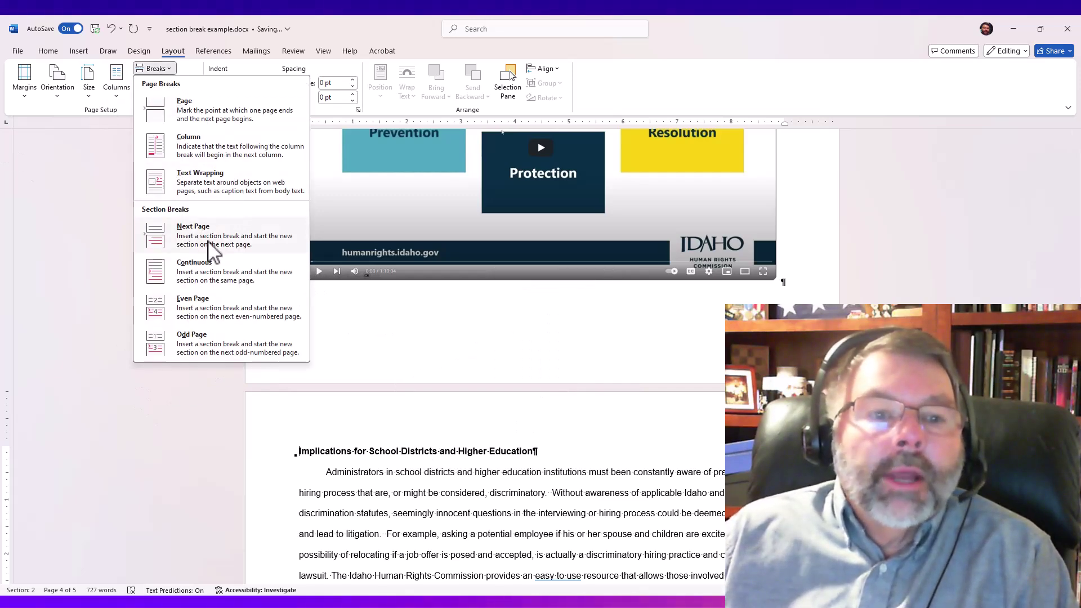
key("Escape")
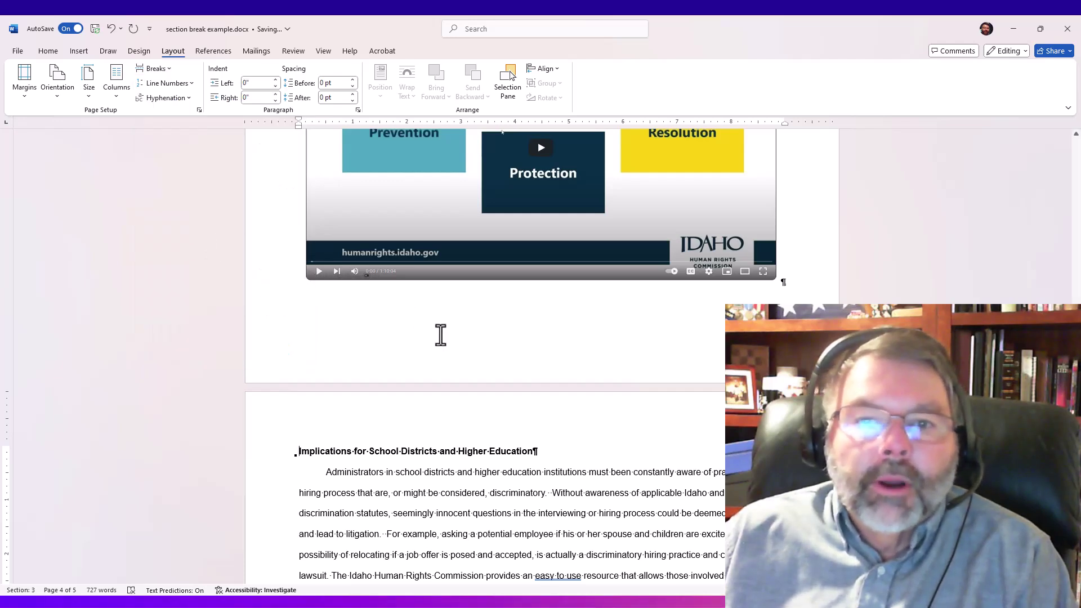
- Check the section numbers of the picture page and the Implications page, and the Section option in the status bar customization list
left_click(779, 274)
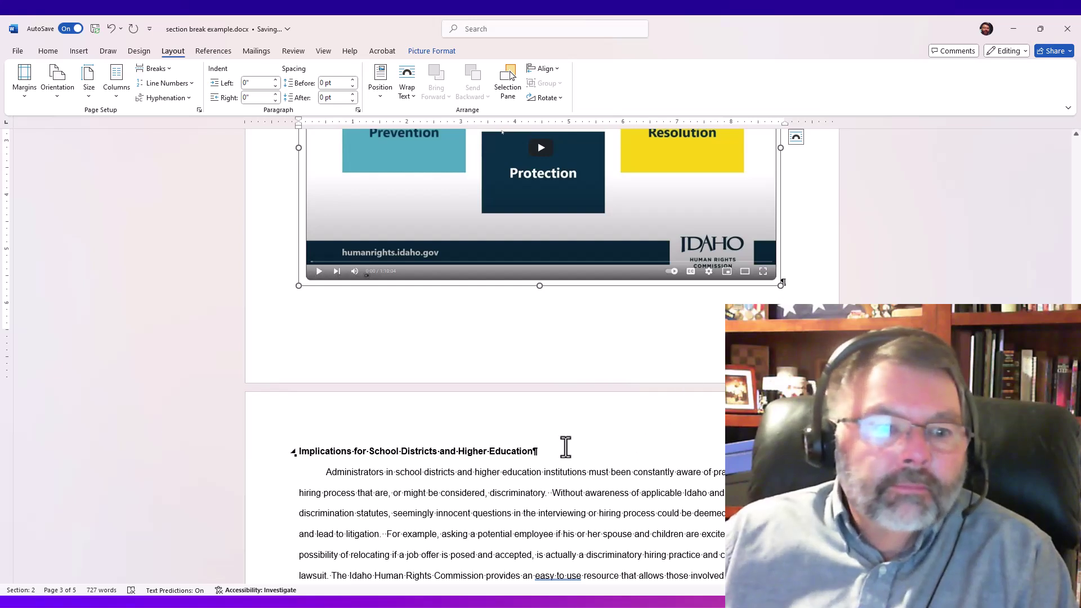
left_click(539, 473)
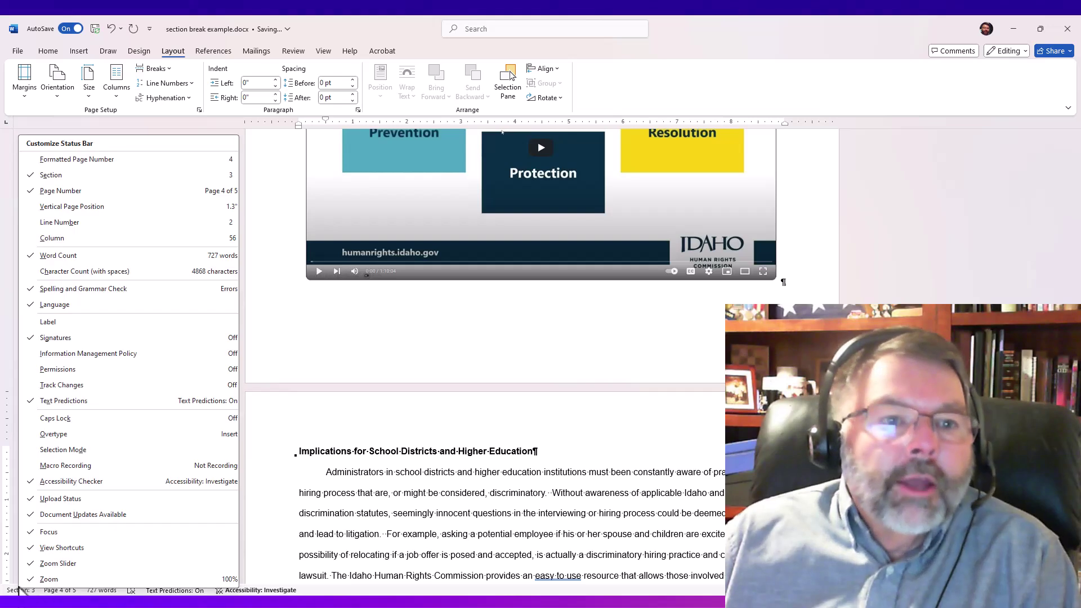
left_click(57, 176)
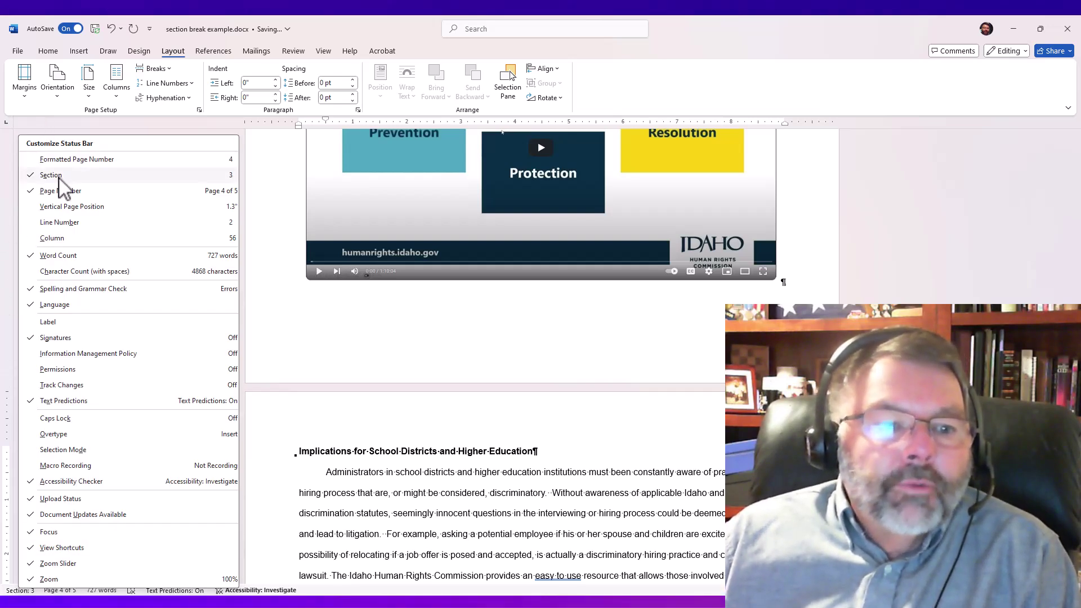
- Set the section starting at the "Implications for School Districts and Higher Education" heading to portrait orientation
left_click(460, 499)
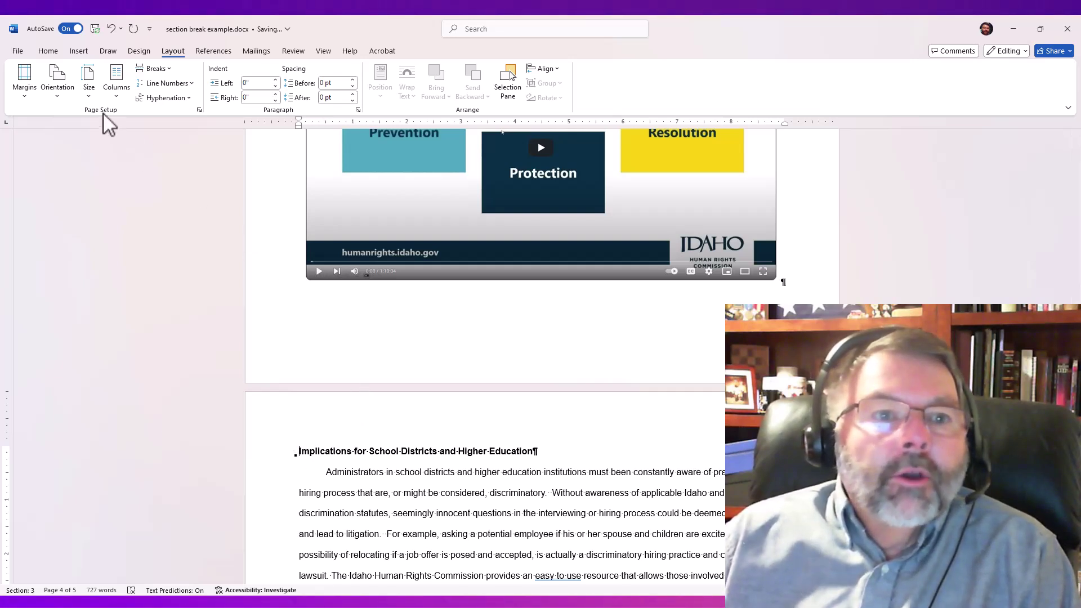
left_click(58, 87)
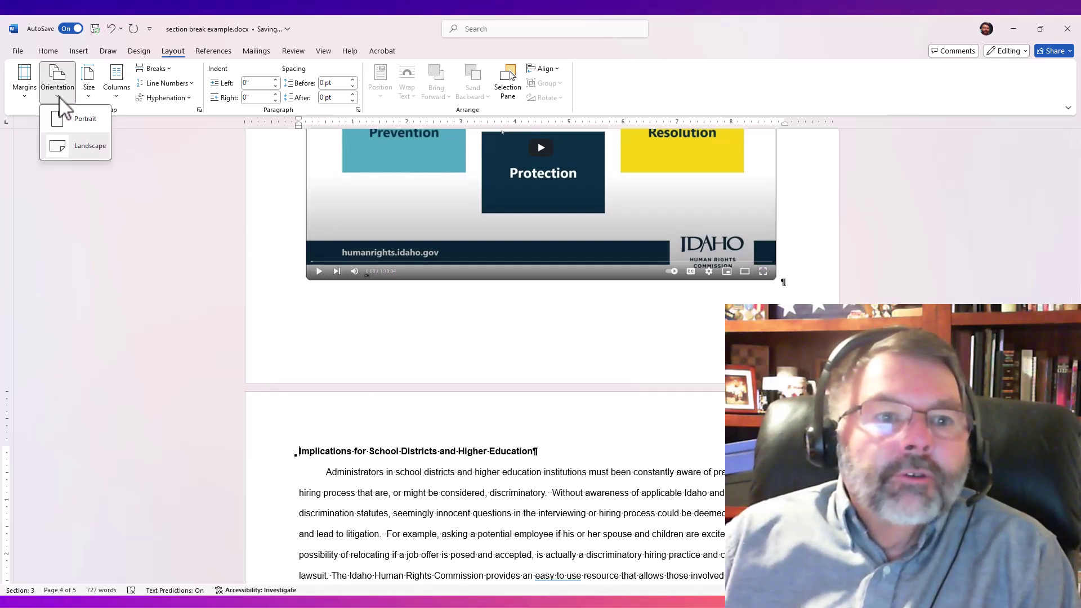
left_click(73, 131)
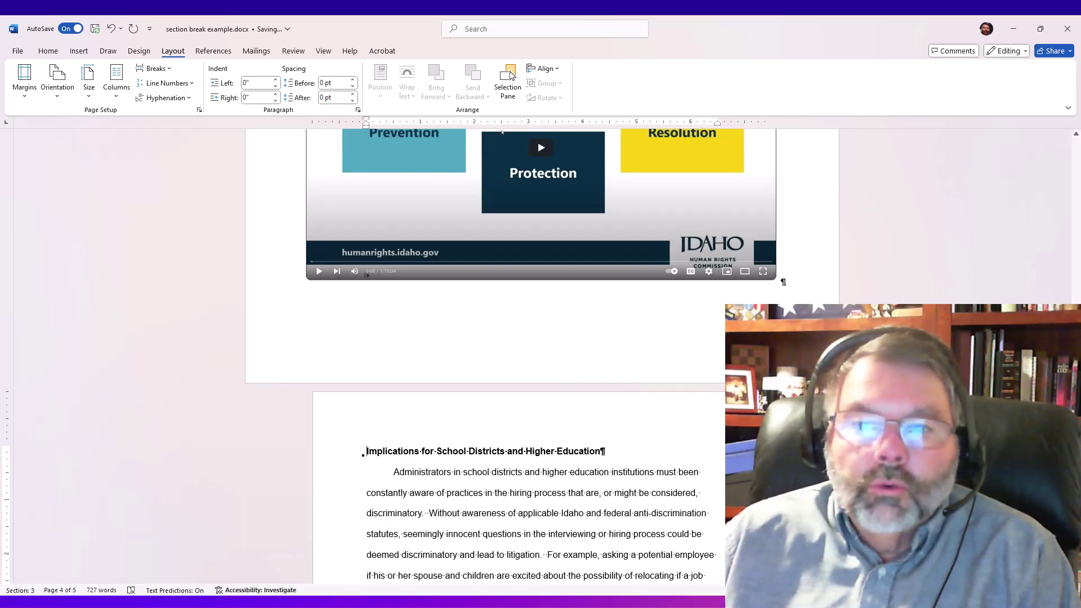
- Check the section number and orientation of the Overview page, the Commission picture page and the Implications page
left_click_drag(1074, 428, 1034, 315)
scroll(510, 74, "up", 15)
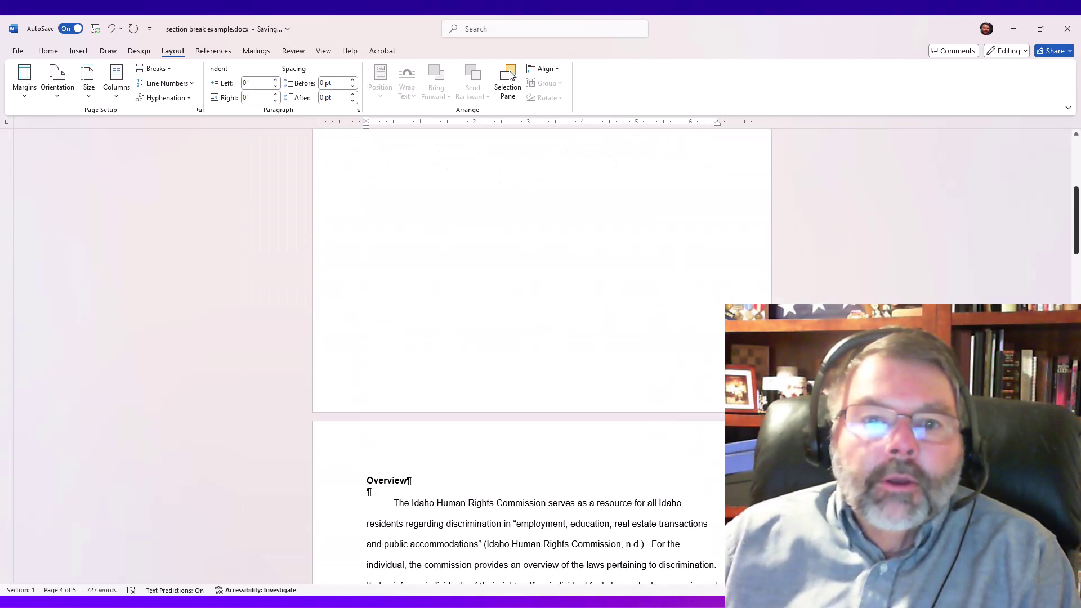
scroll(510, 74, "down", 10)
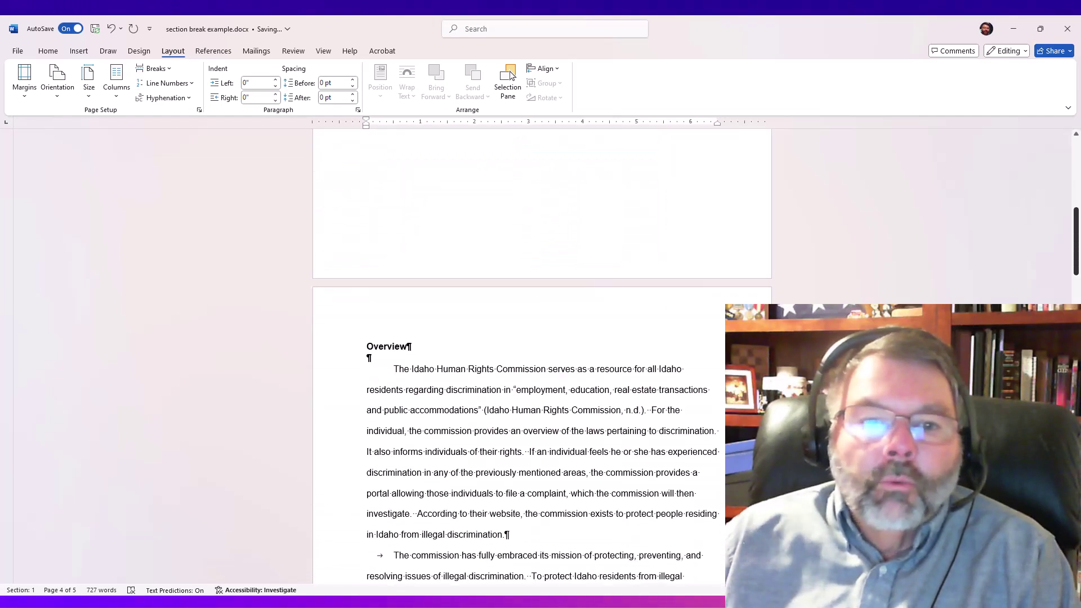
left_click(477, 379)
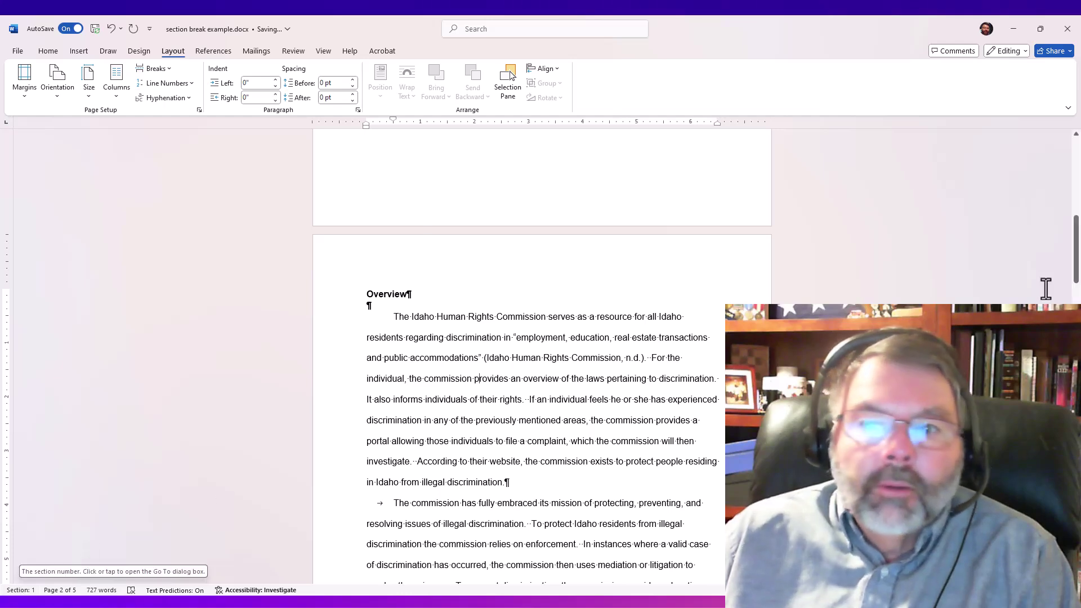
key("ctrl+Page_Down")
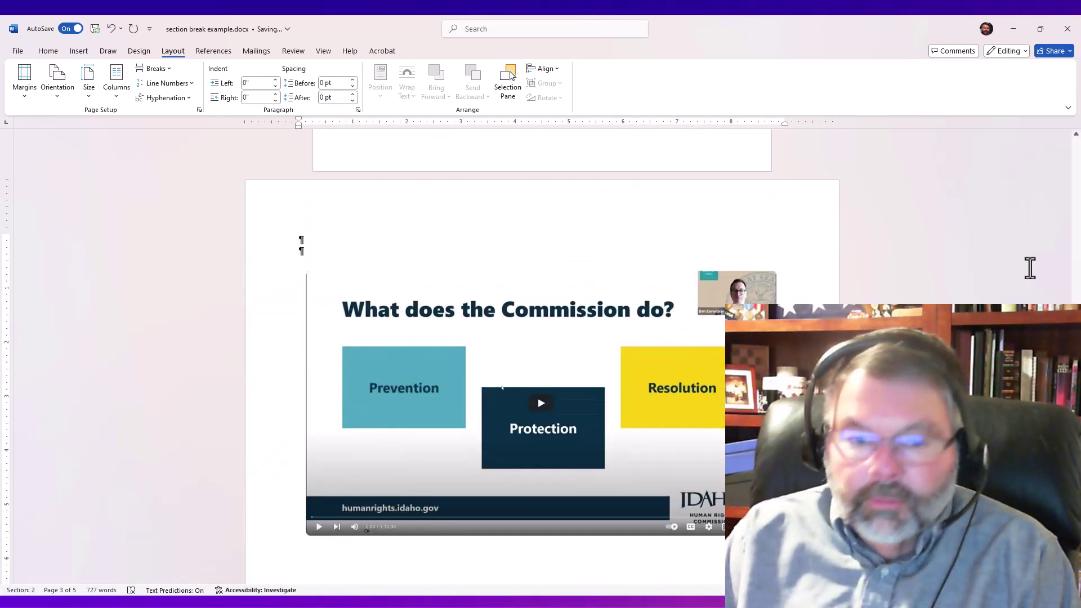
key("ctrl+Page_Down")
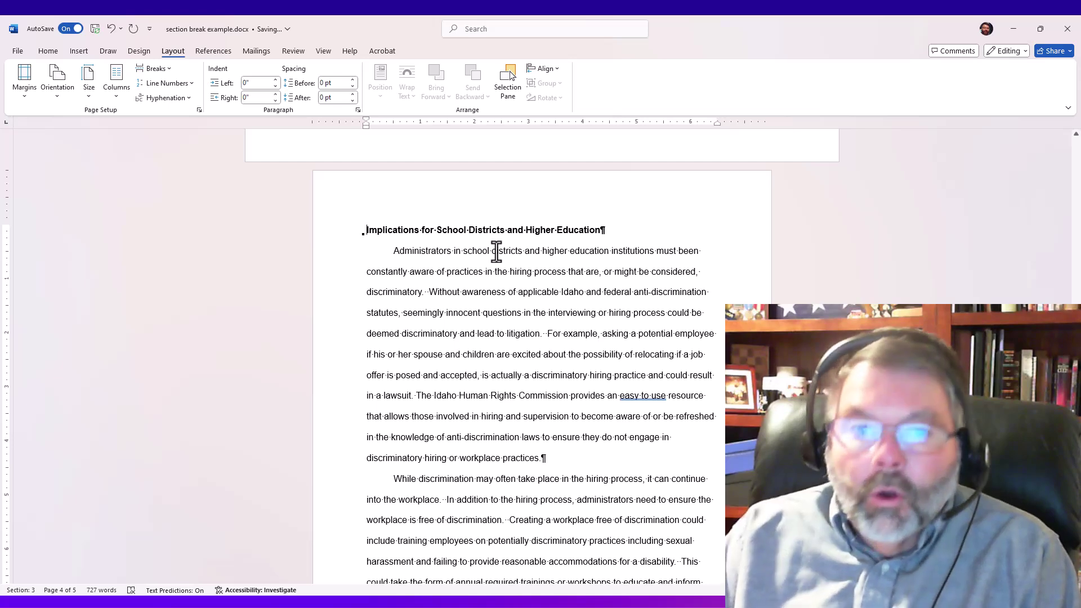
- Review the page layout and section transitions from the document's start through the Overview, picture and Implications pages
key("ctrl+Home")
key("ctrl+Page_Down")
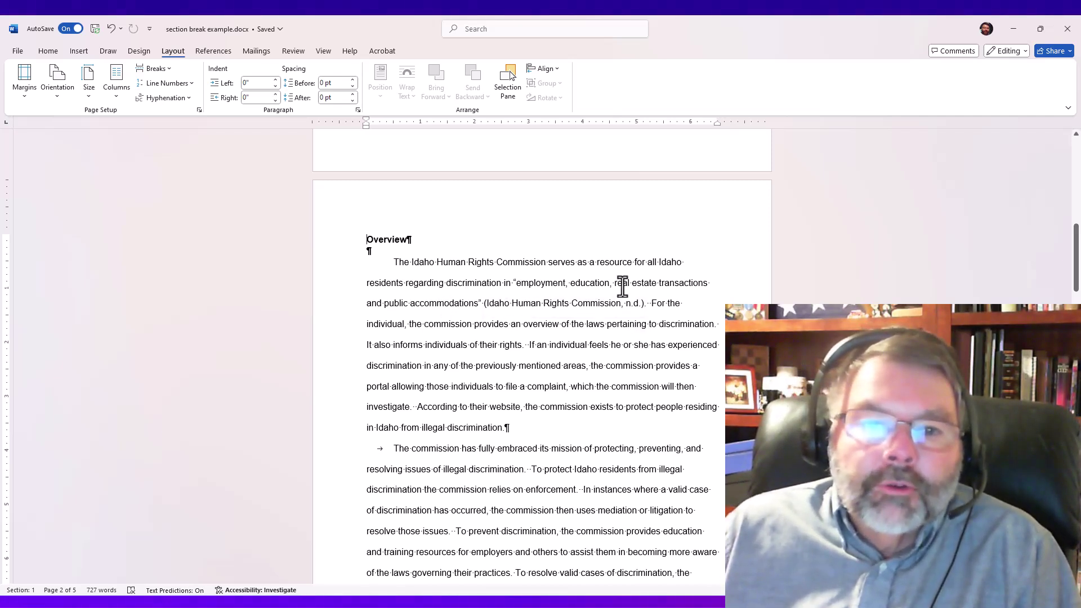
scroll(540, 273, "up", 3)
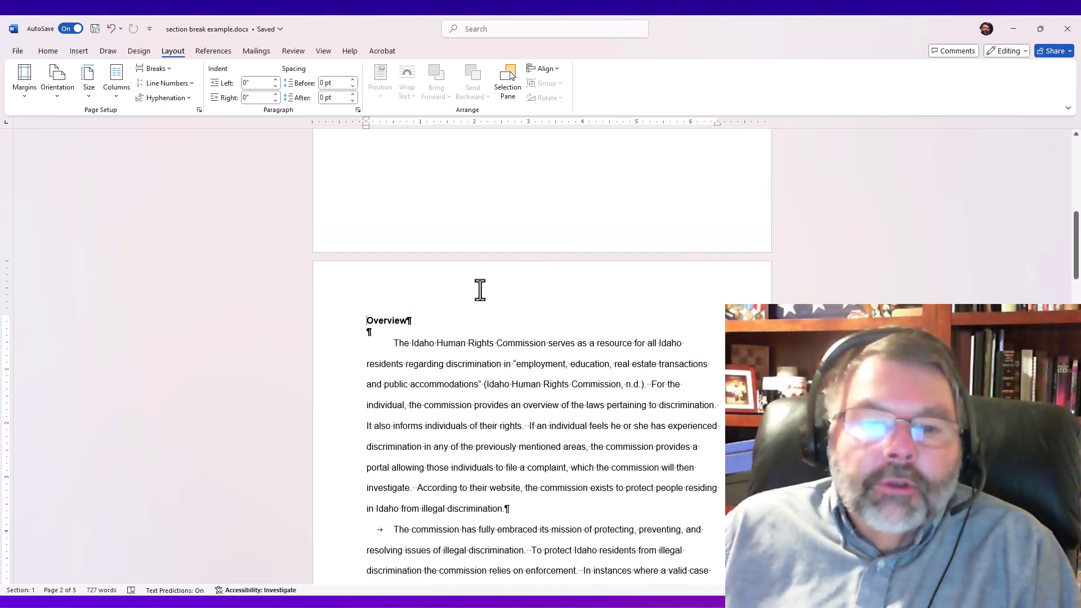
scroll(473, 304, "up", 3)
scroll(472, 309, "down", 10)
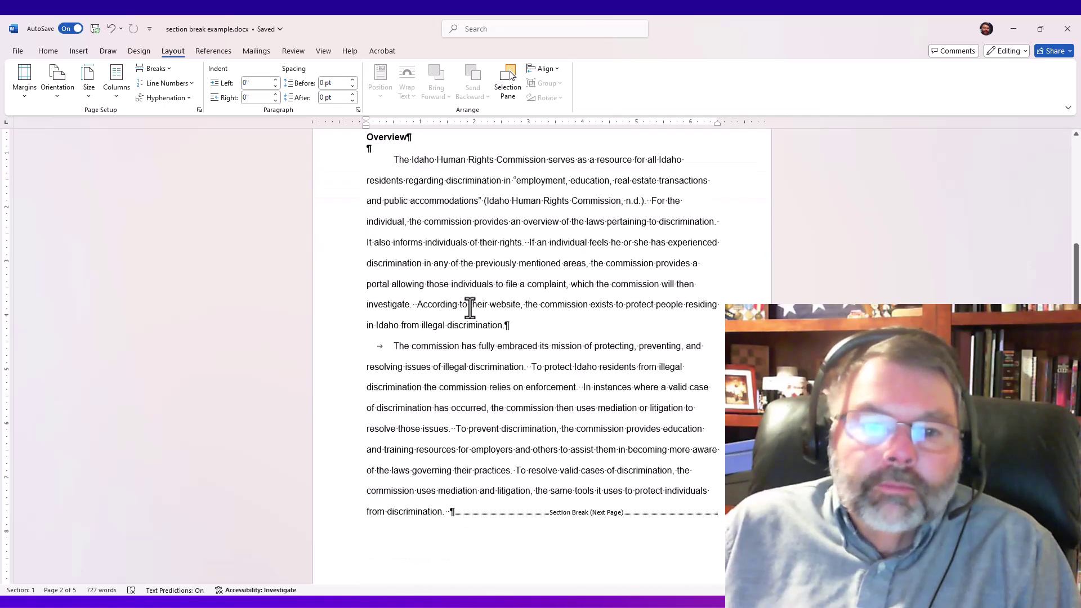
scroll(470, 308, "down", 15)
scroll(479, 335, "down", 12)
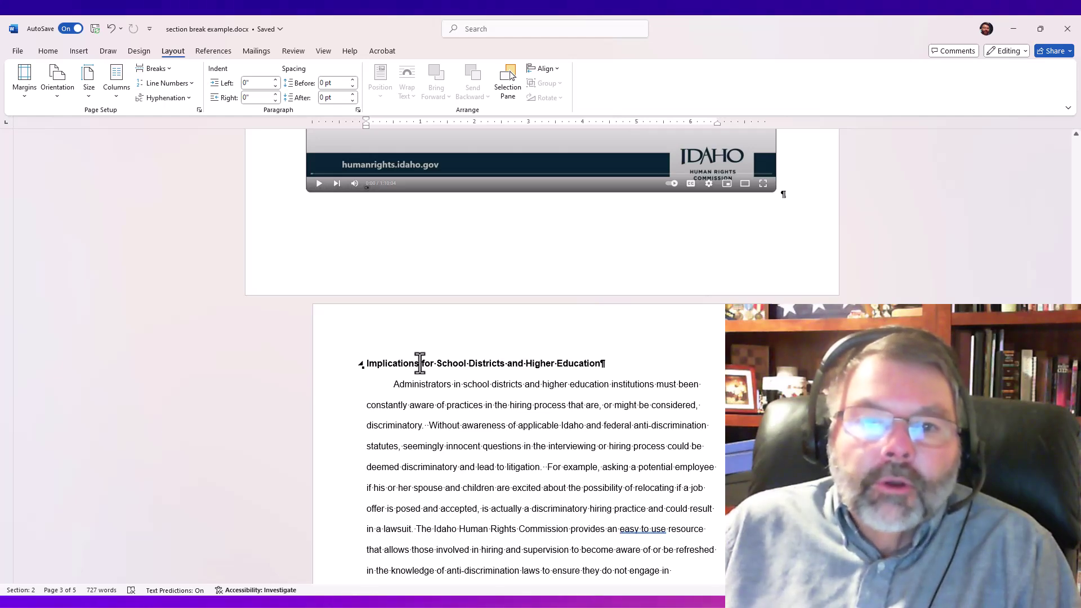
scroll(416, 364, "up", 8)
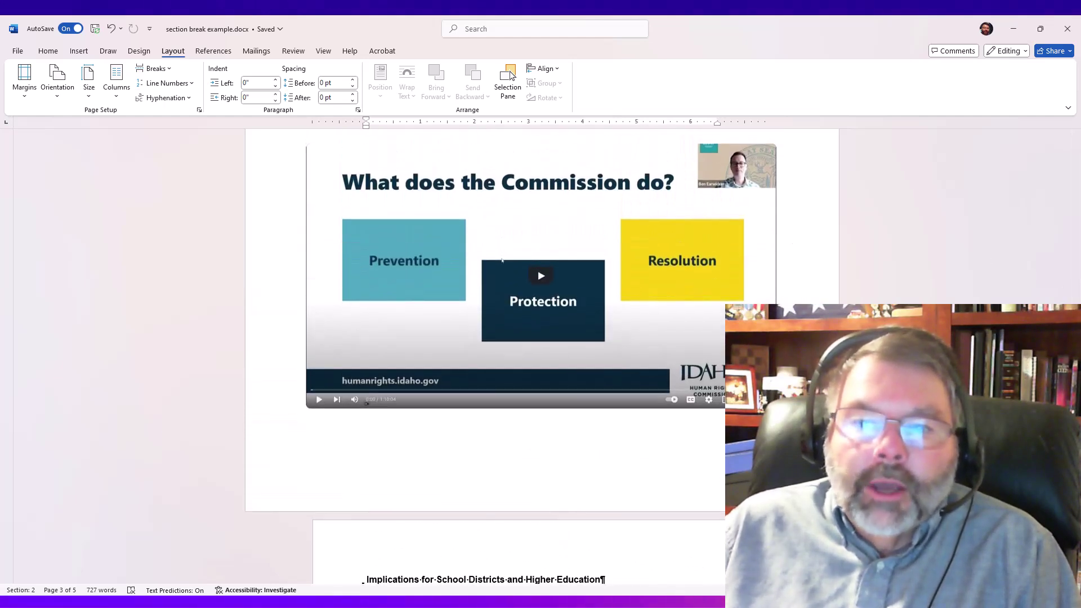
scroll(1058, 248, "down", 5)
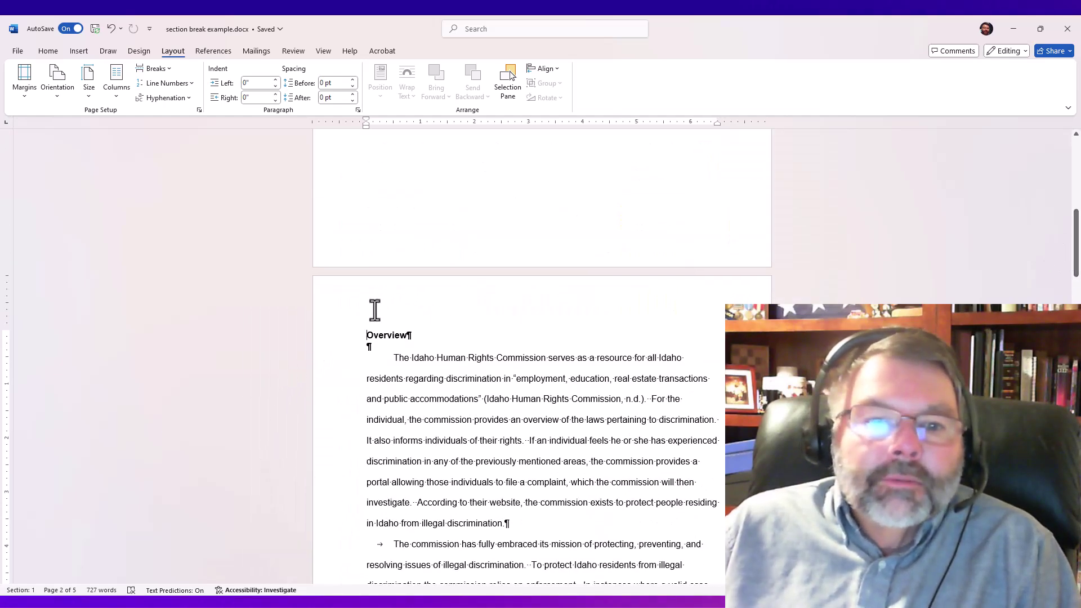
left_click(77, 52)
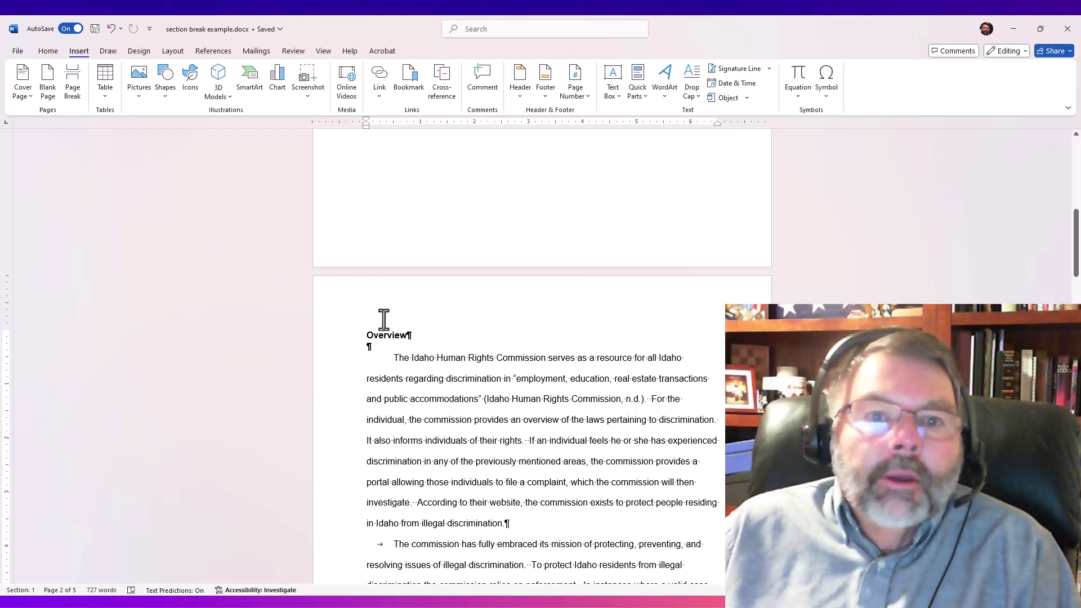
double_click(413, 297)
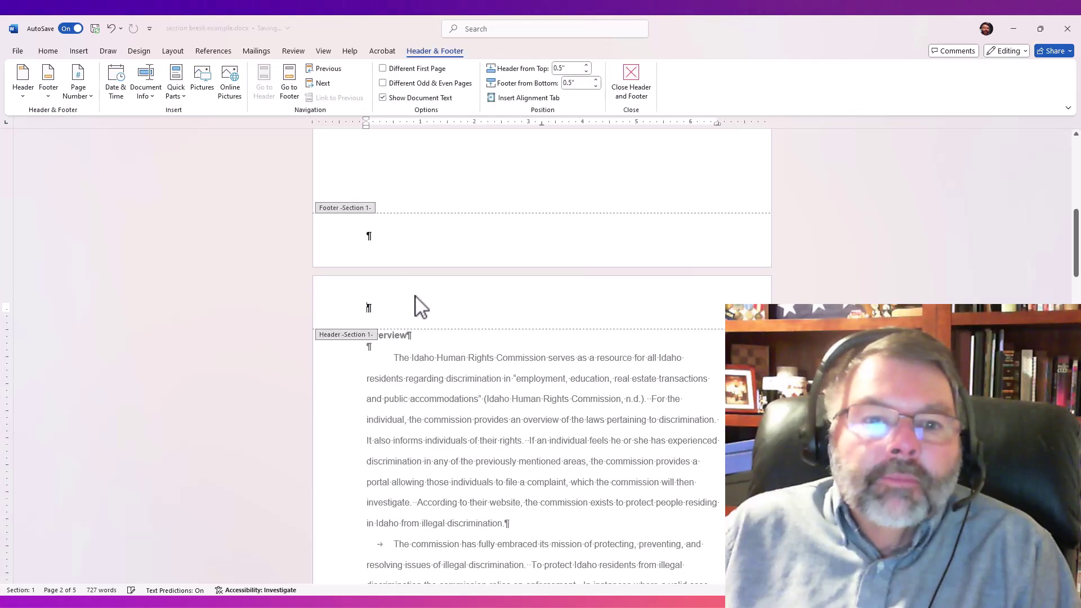
double_click(422, 402)
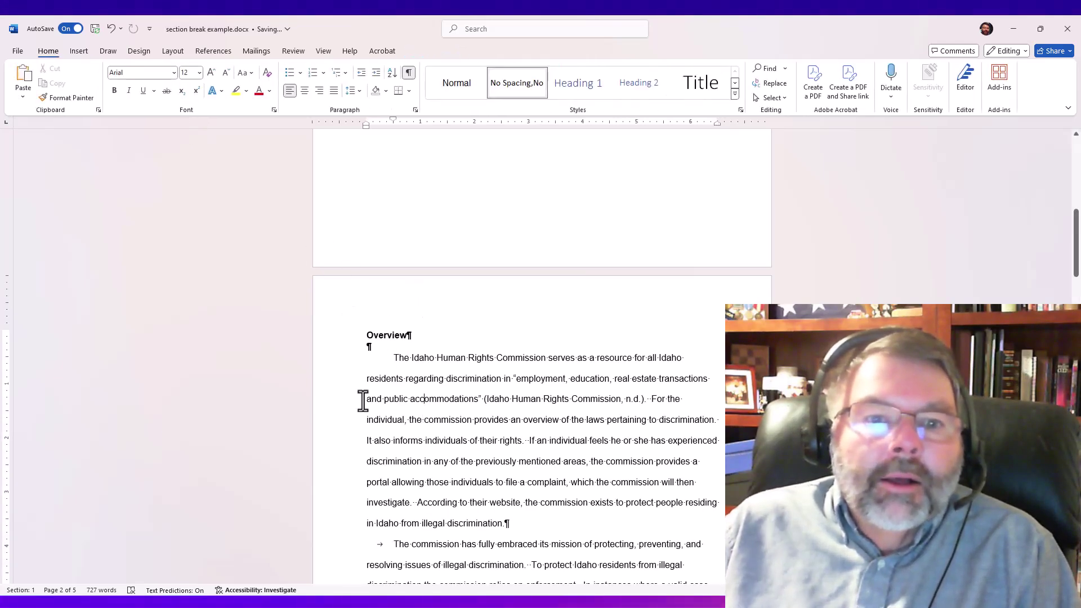
- Insert a Blank header on the Overview page and enter "Overview" in place of its placeholder text
left_click(79, 52)
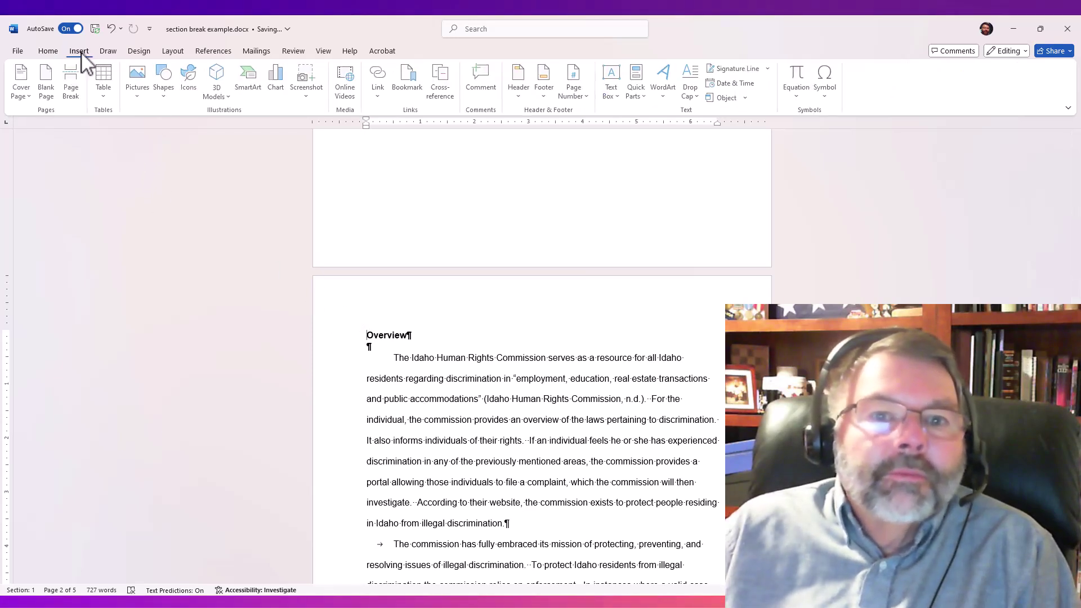
left_click(513, 84)
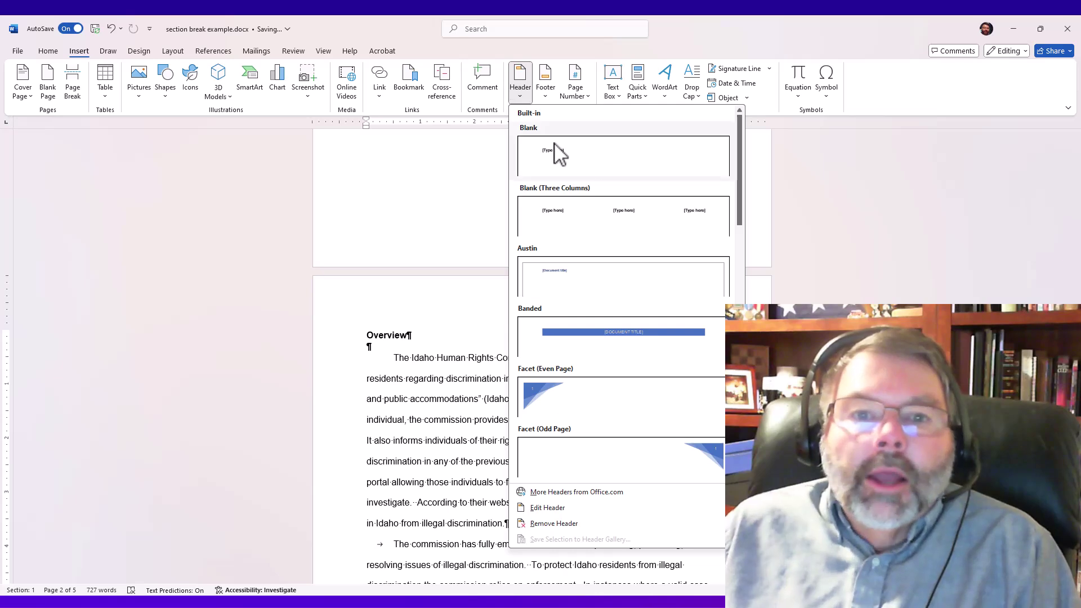
left_click(594, 163)
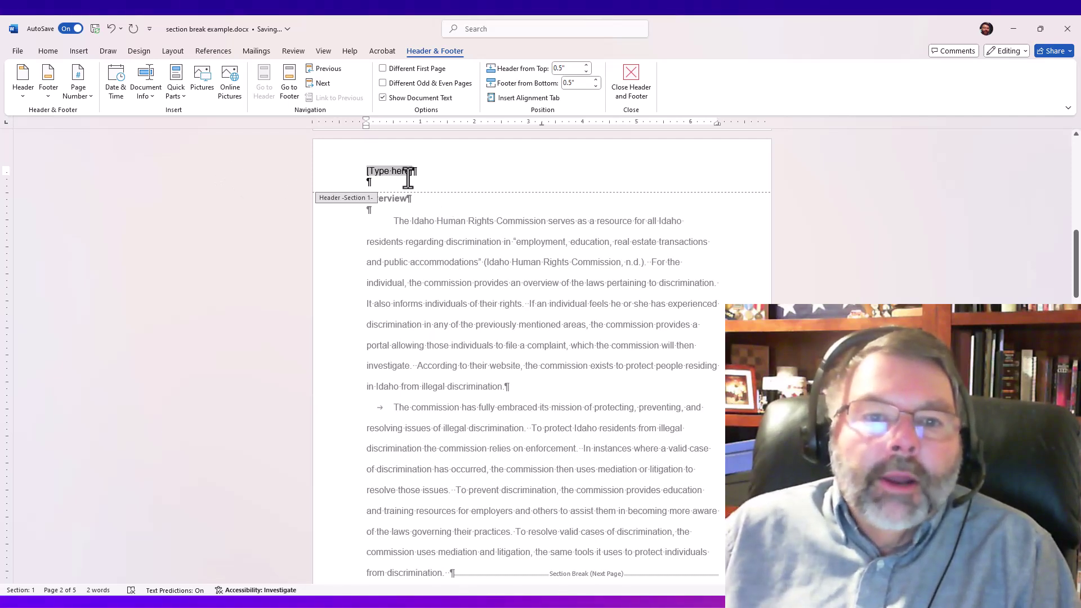
type("O")
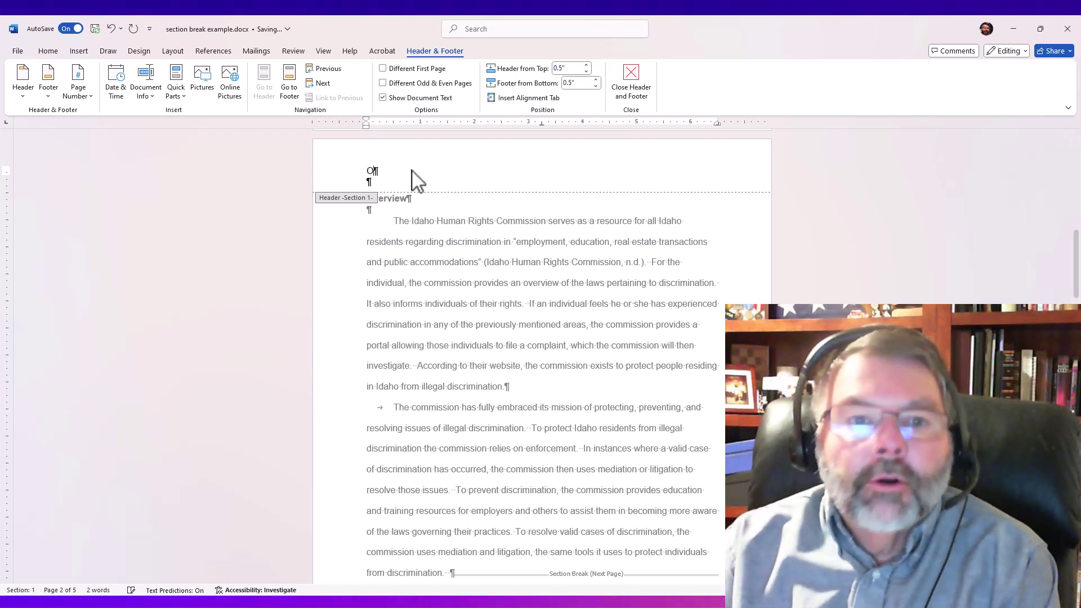
type("verview")
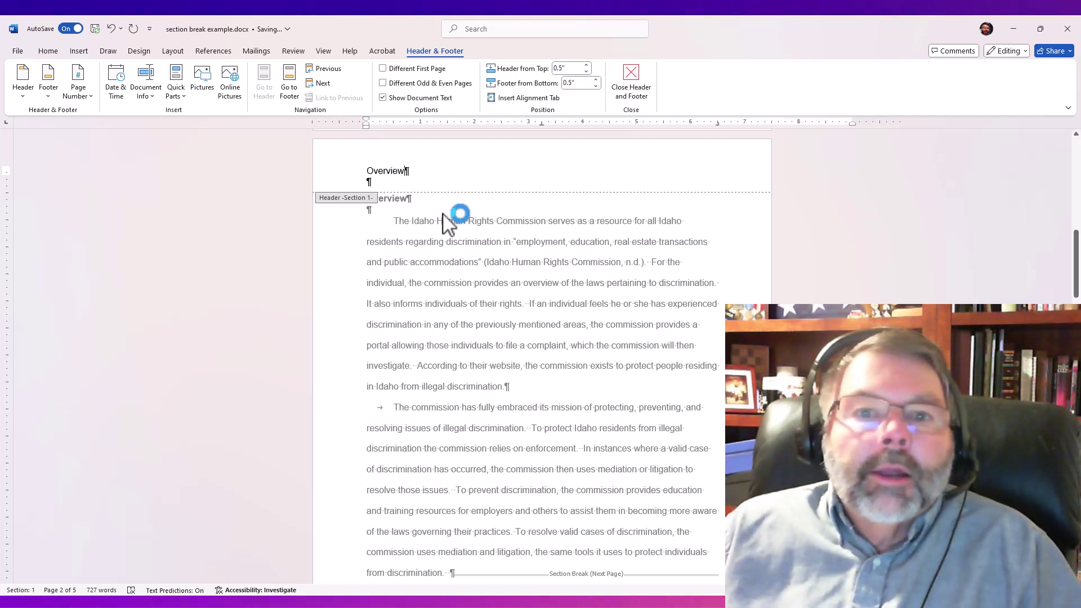
- Close header editing and check which header appears on the title, Overview, Commission picture, Implications and Personal Reflection pages
left_click(631, 79)
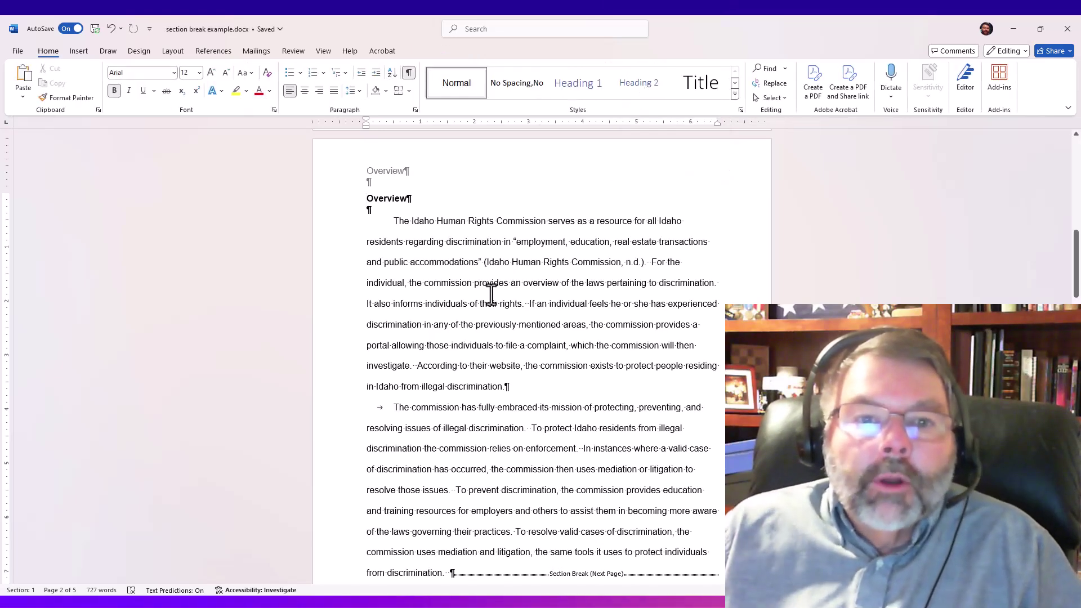
scroll(490, 300, "up", 10)
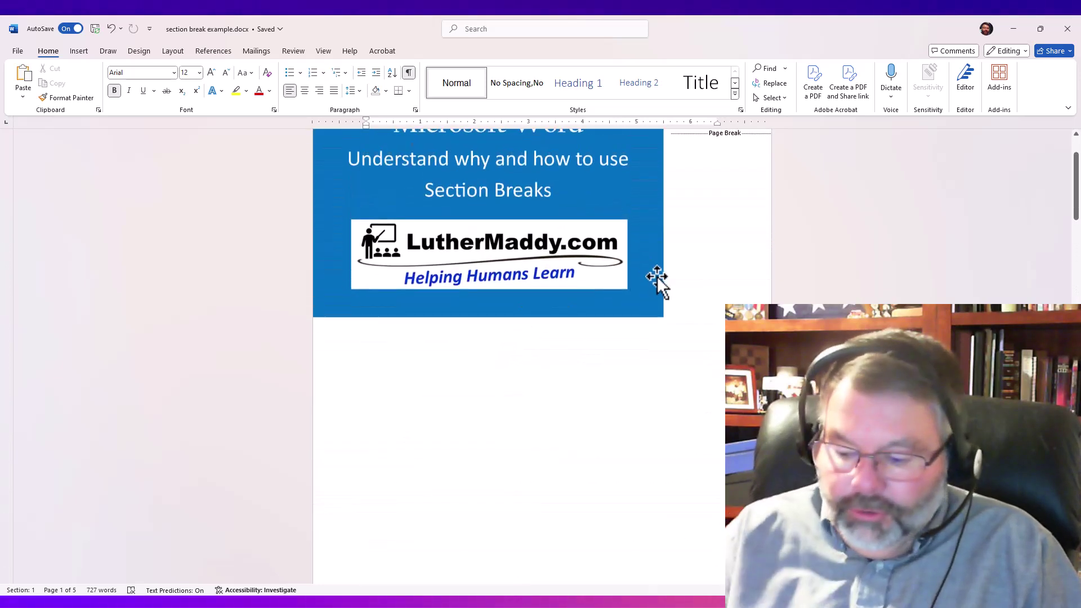
scroll(657, 276, "up", 2)
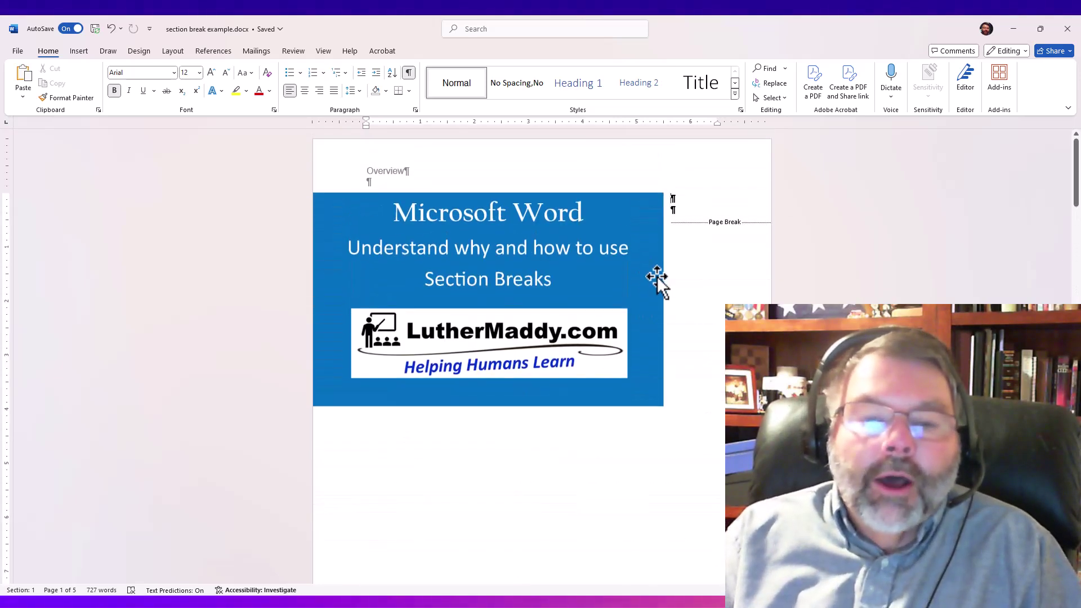
scroll(657, 276, "down", 15)
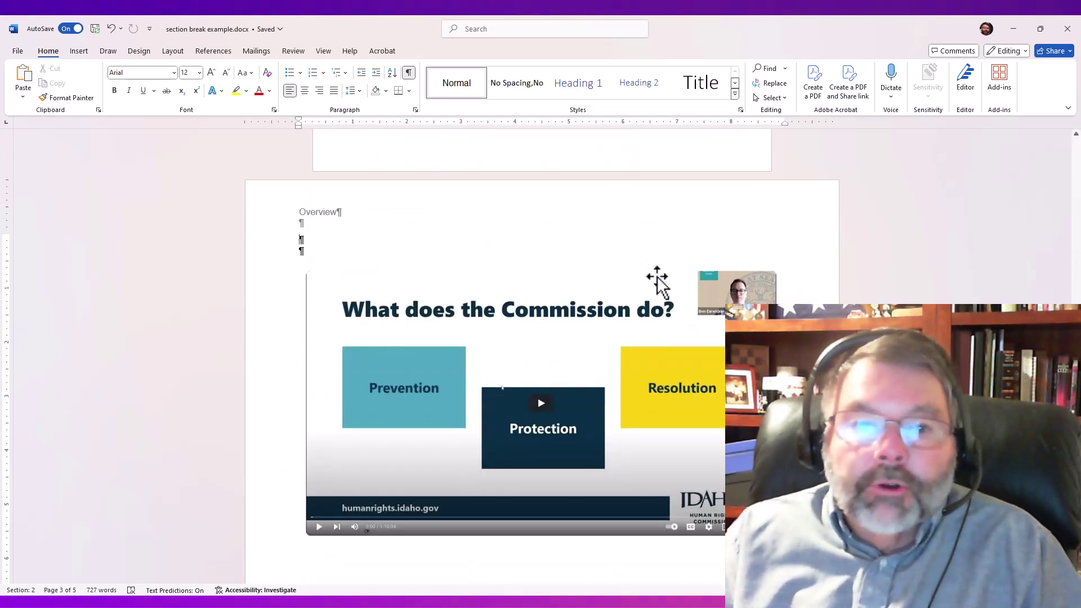
scroll(656, 275, "down", 6)
left_click(657, 276)
scroll(656, 275, "down", 1)
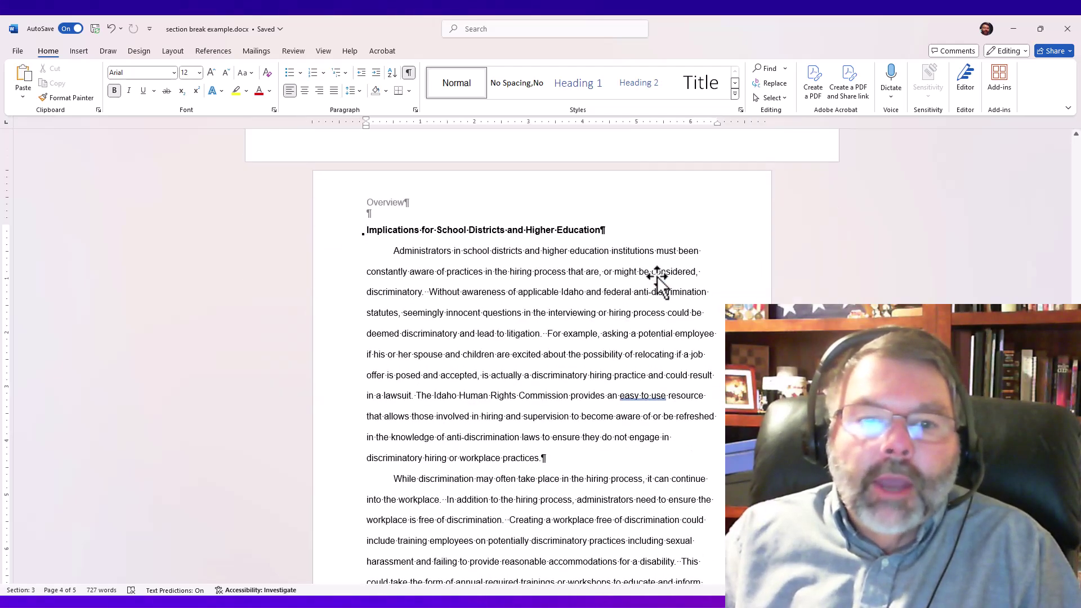
scroll(657, 276, "down", 10)
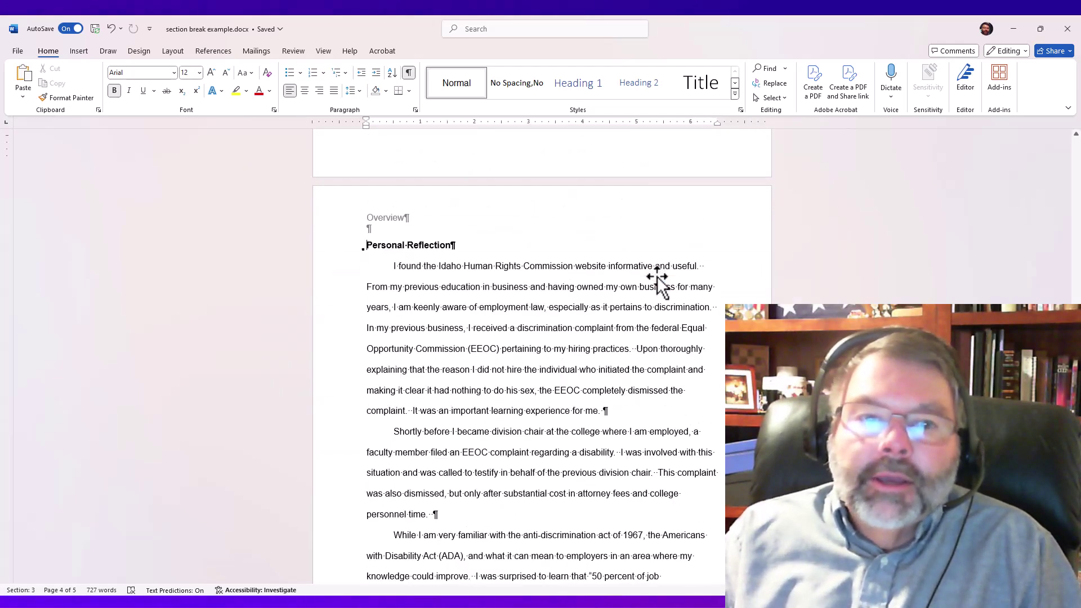
scroll(657, 276, "up", 10)
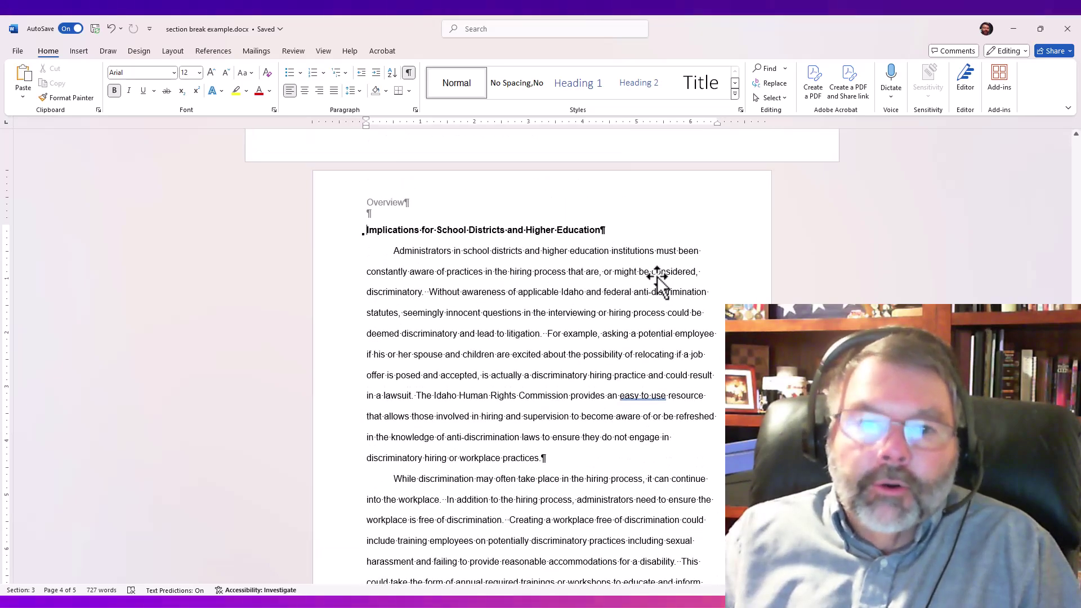
scroll(656, 275, "down", 10)
scroll(657, 276, "up", 10)
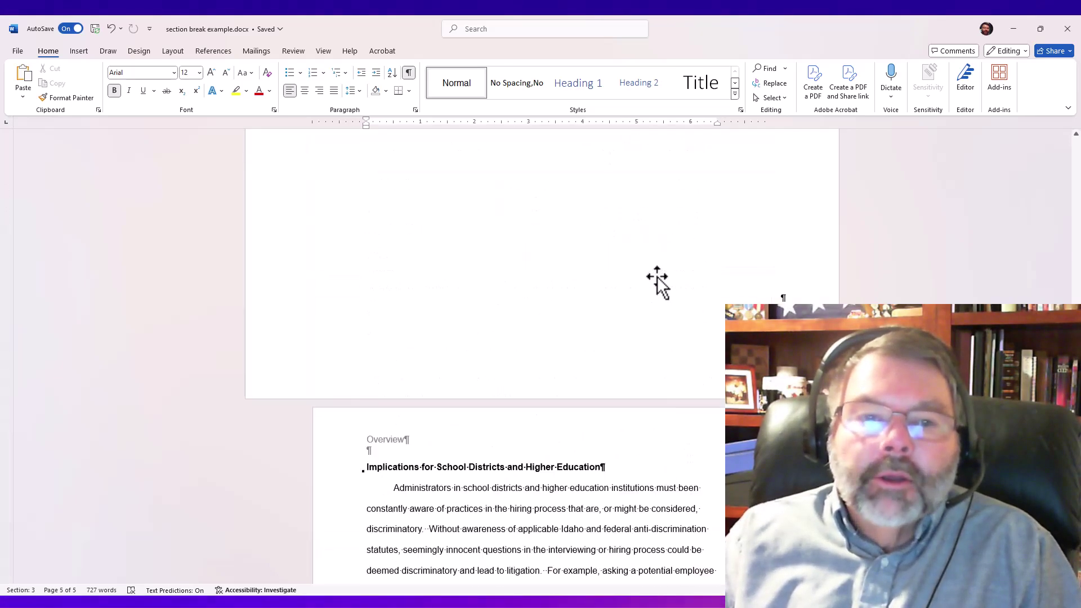
scroll(657, 276, "up", 5)
scroll(657, 276, "down", 5)
scroll(657, 276, "up", 10)
scroll(657, 276, "down", 10)
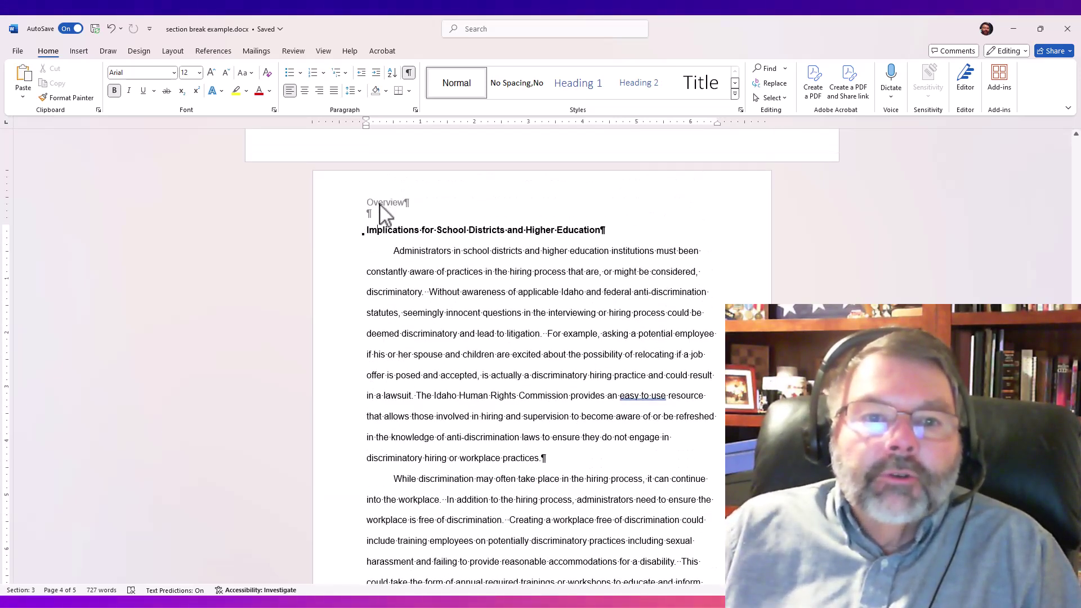
- Try to replace the header text on the Implications page with "Implications", and check the header on the Overview page
double_click(381, 213)
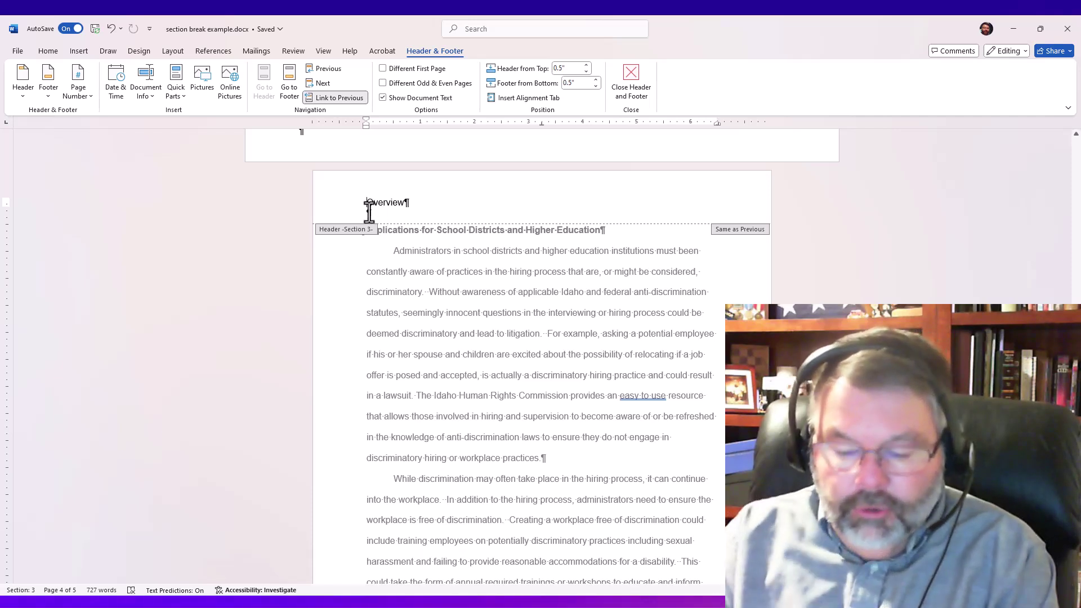
type("Emp")
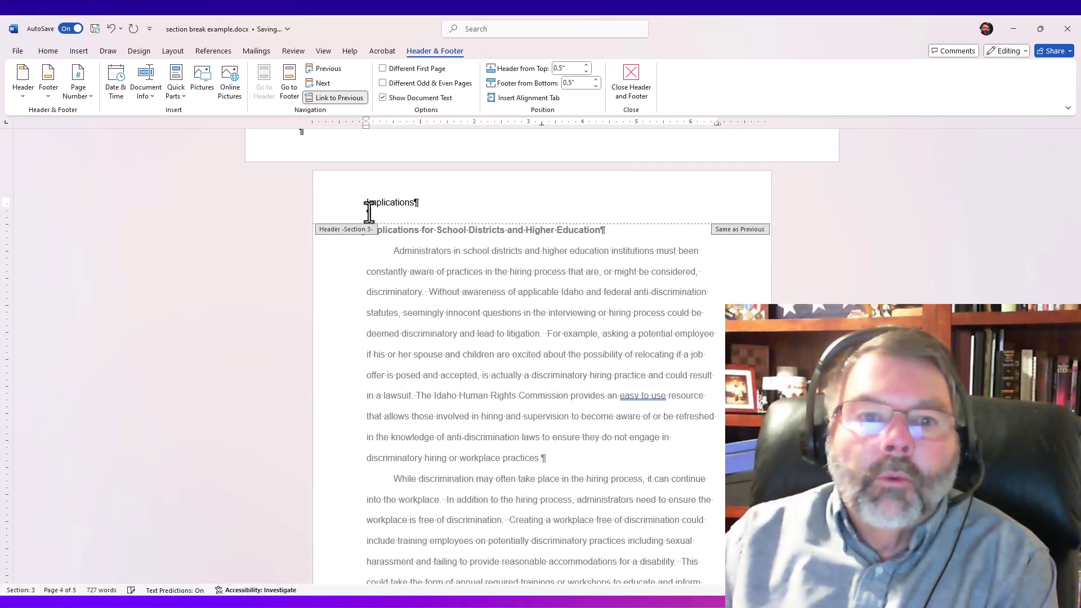
double_click(510, 329)
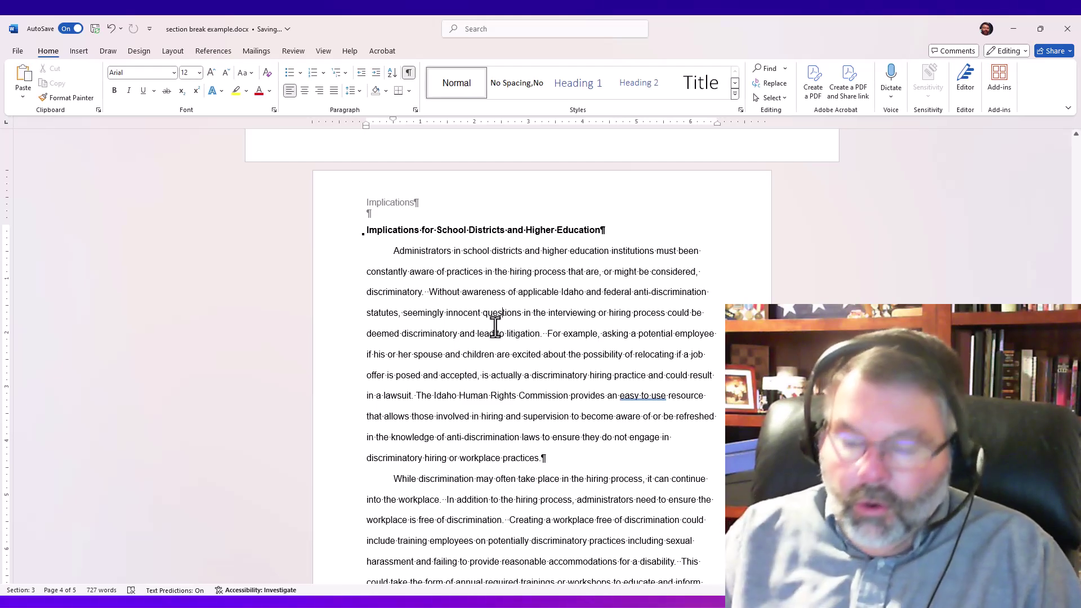
scroll(496, 326, "up", 10)
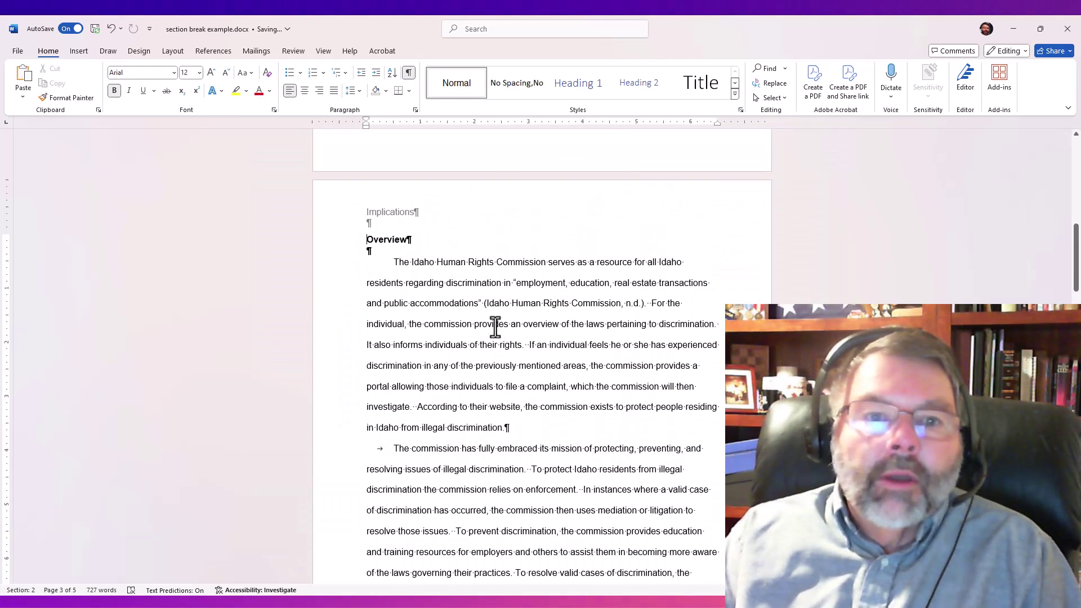
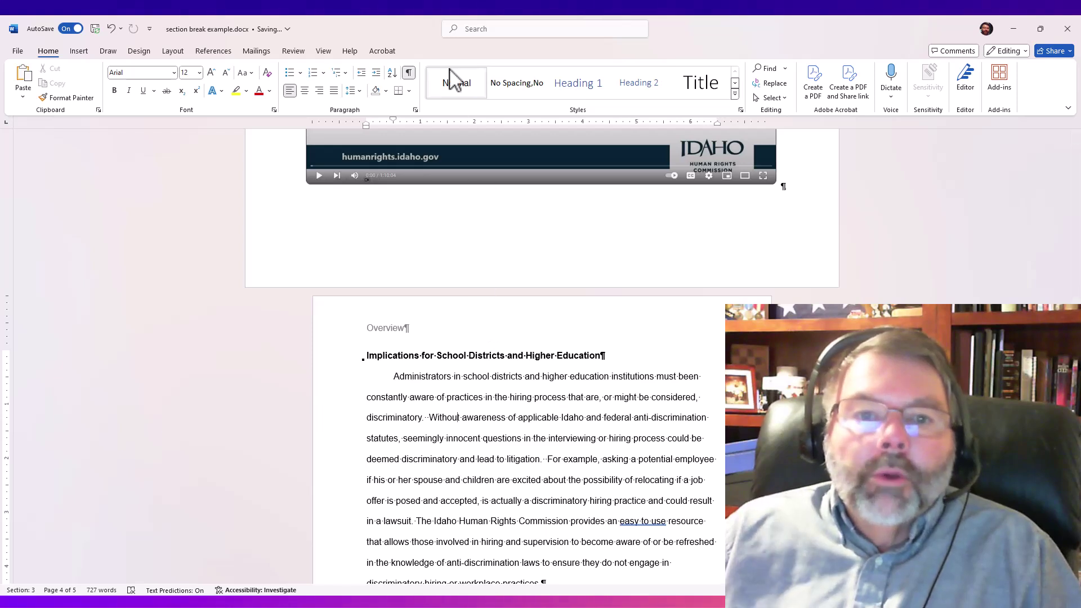
- Unlink the Section 3 header on the Implications page from the previous section and replace its text with "Implications"
left_click(411, 399)
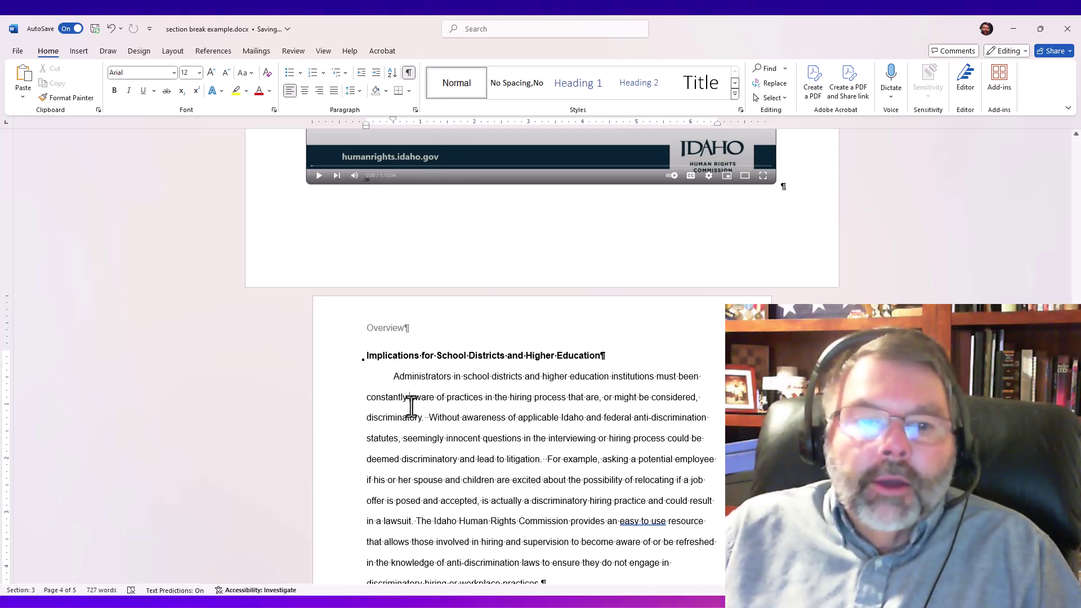
double_click(384, 332)
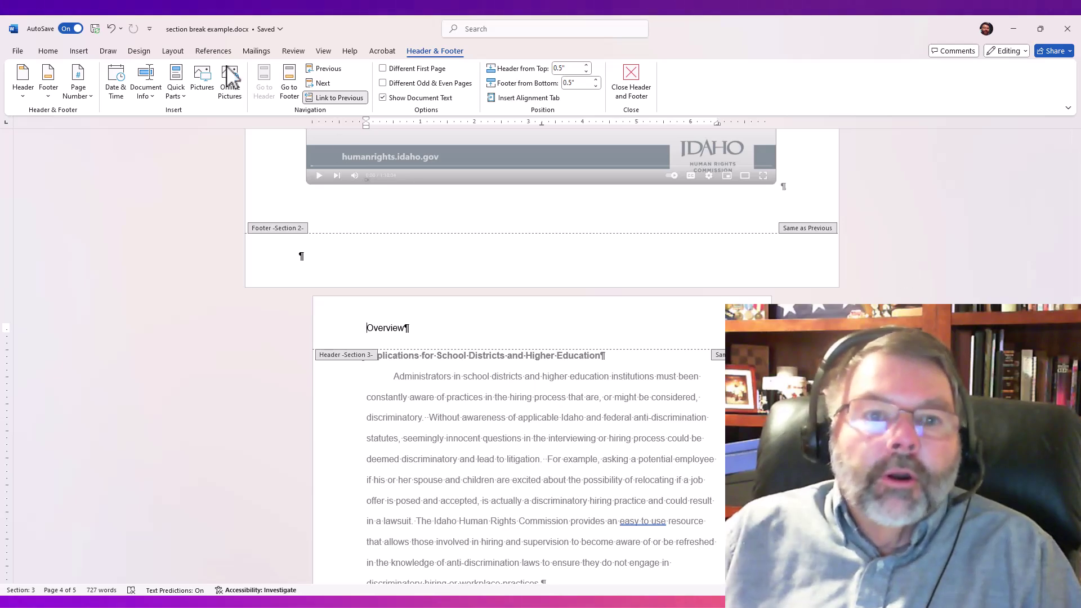
left_click(340, 99)
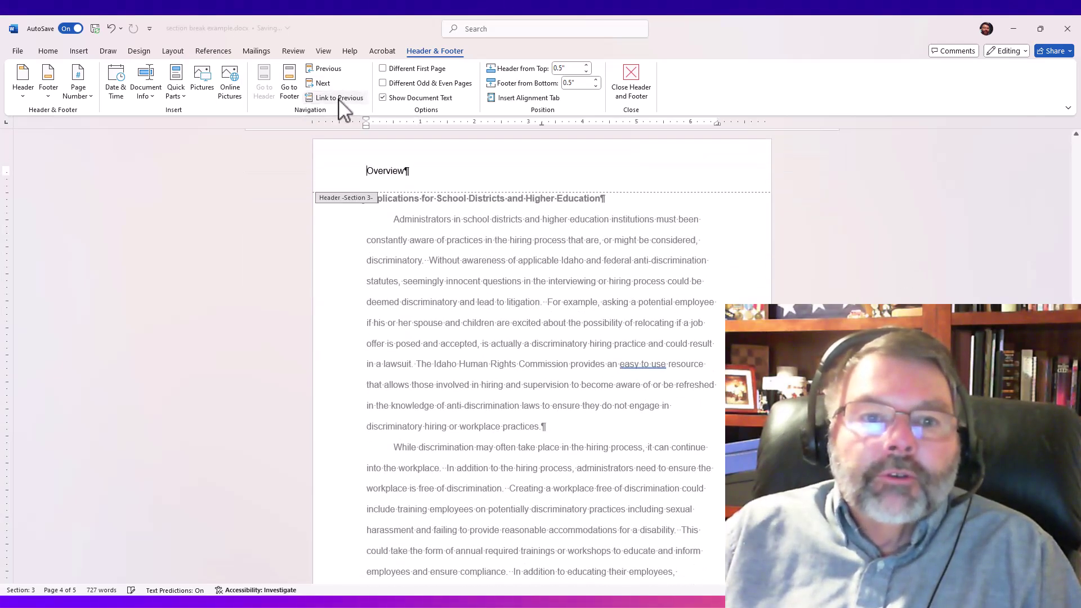
double_click(375, 172)
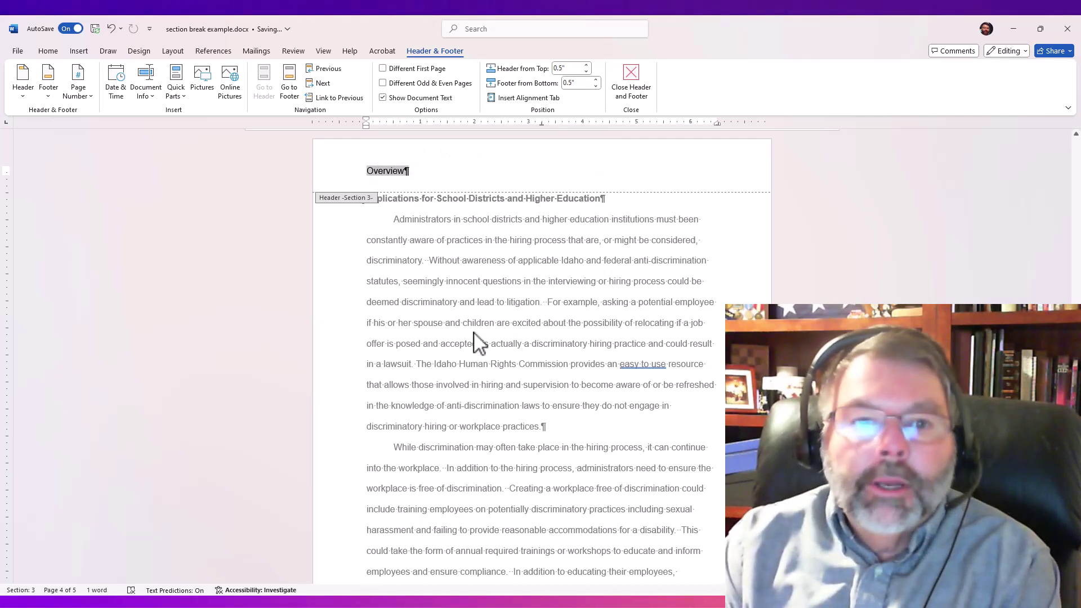
key("Delete")
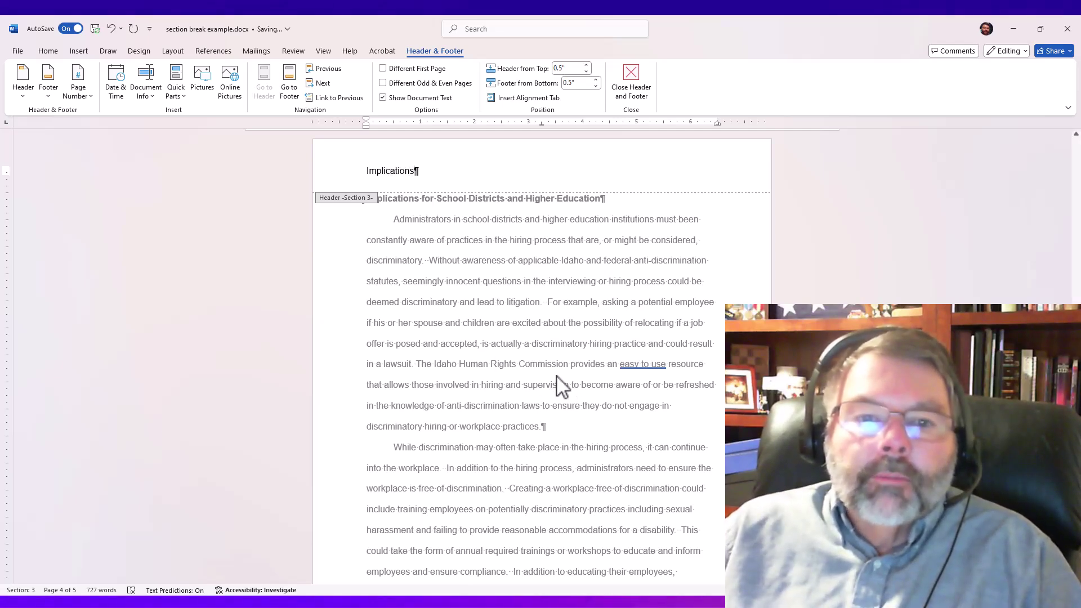
double_click(524, 346)
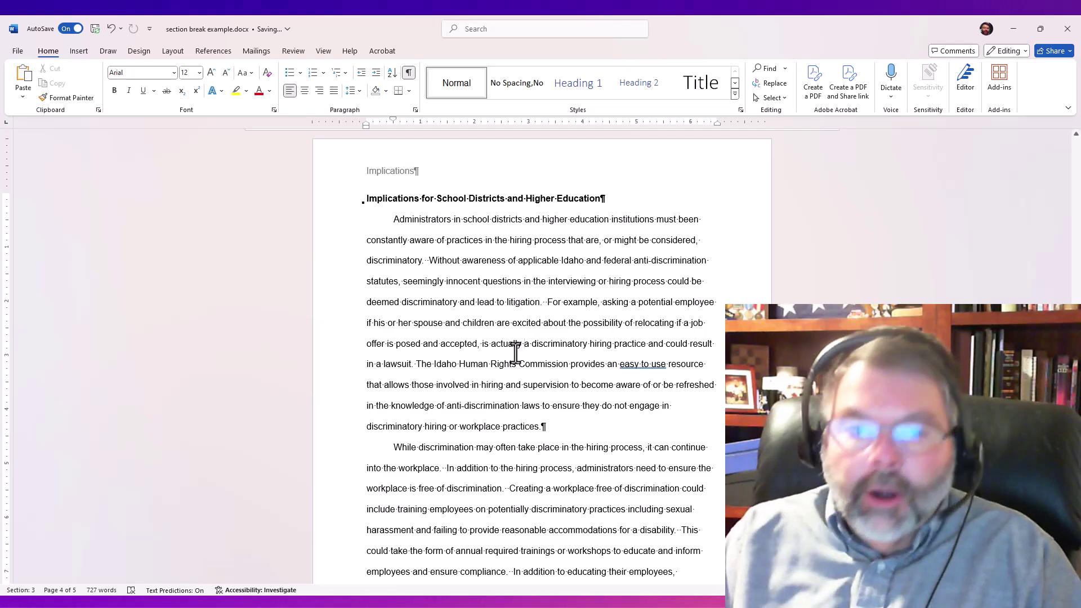
- Compare the headers on the title, Overview, Commission picture, Implications and Personal Reflection pages across the three sections
scroll(515, 353, "up", 10)
scroll(516, 353, "up", 10)
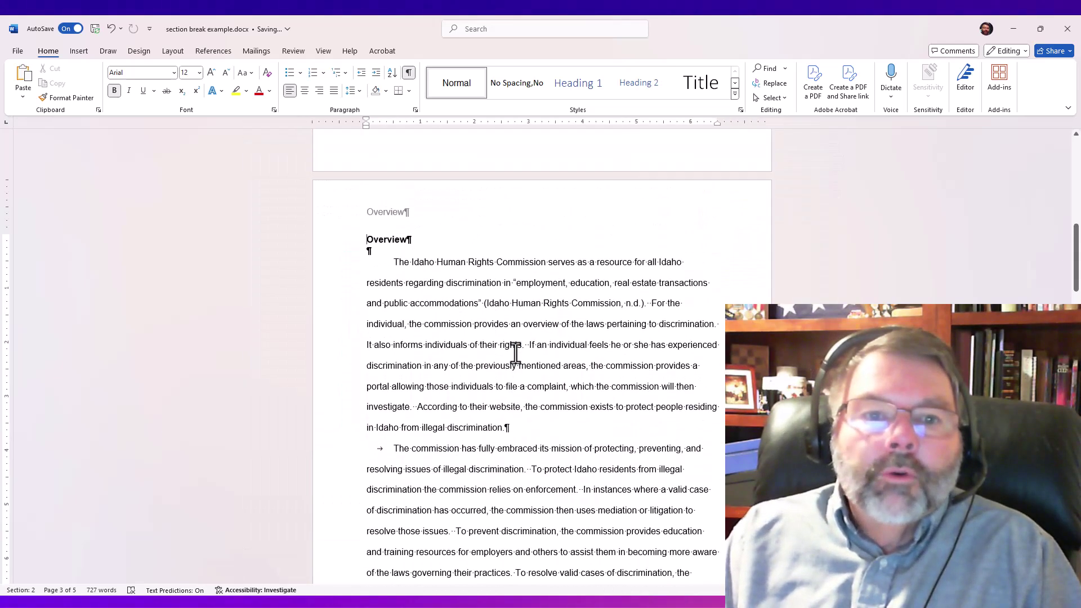
scroll(516, 352, "down", 3)
scroll(516, 353, "down", 10)
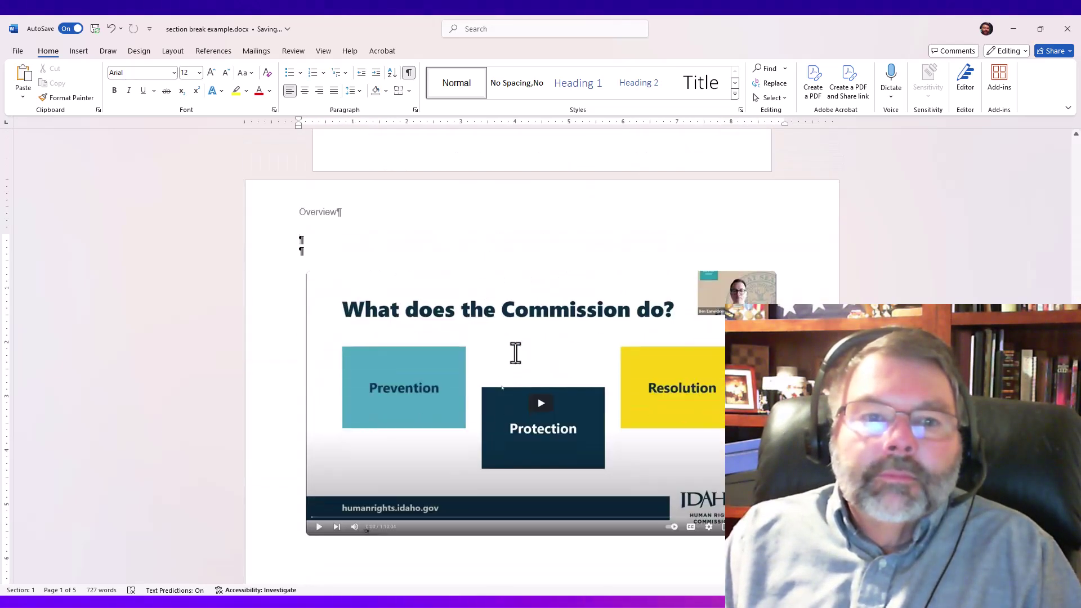
scroll(516, 353, "down", 10)
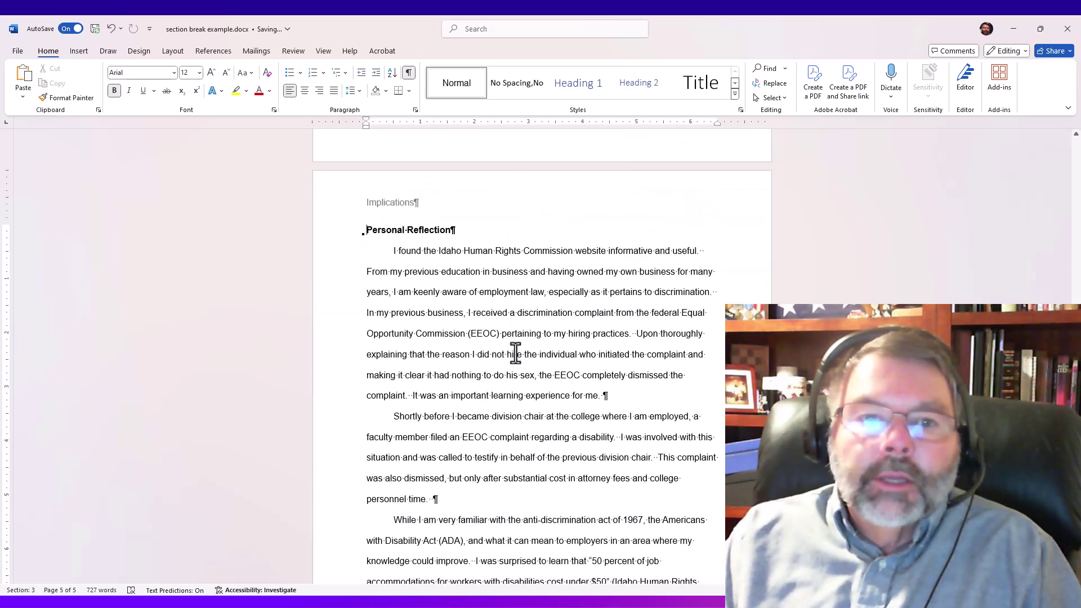
scroll(515, 353, "up", 15)
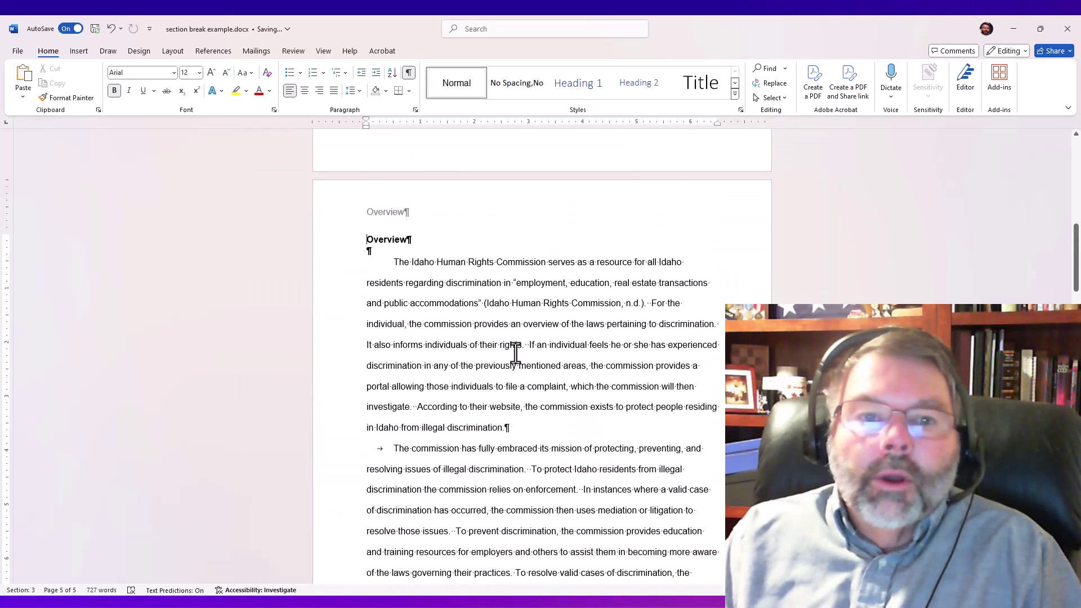
scroll(516, 353, "down", 10)
scroll(516, 353, "up", 5)
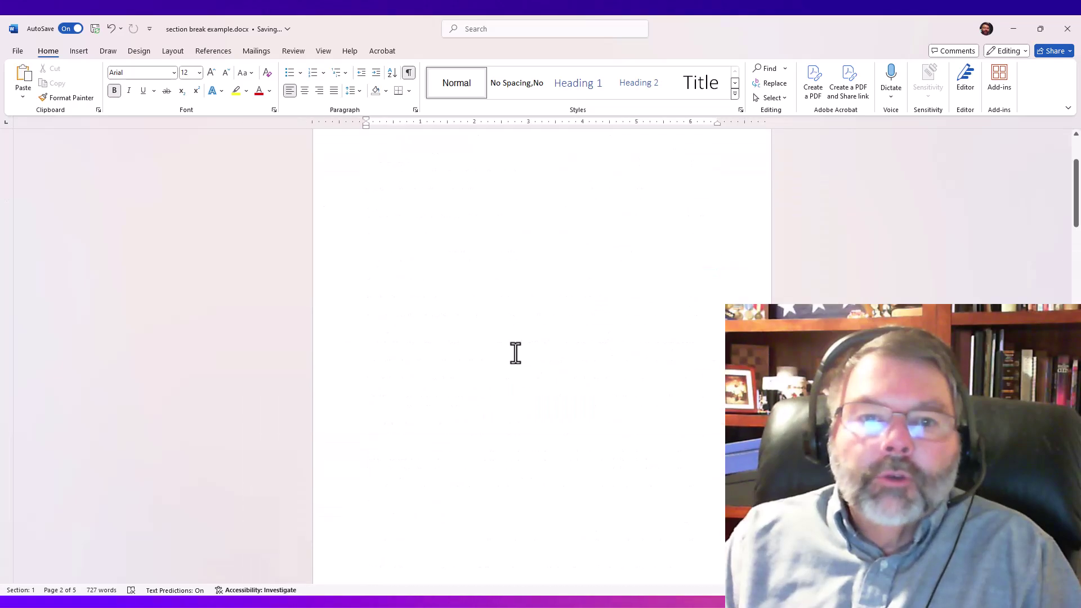
scroll(516, 353, "up", 10)
scroll(516, 353, "down", 10)
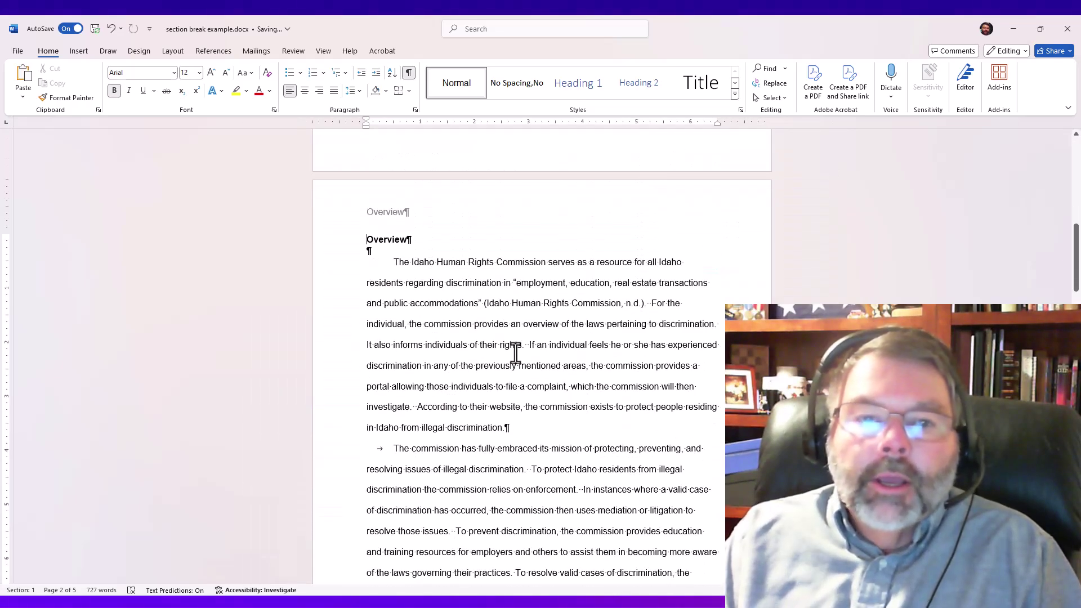
scroll(516, 353, "down", 15)
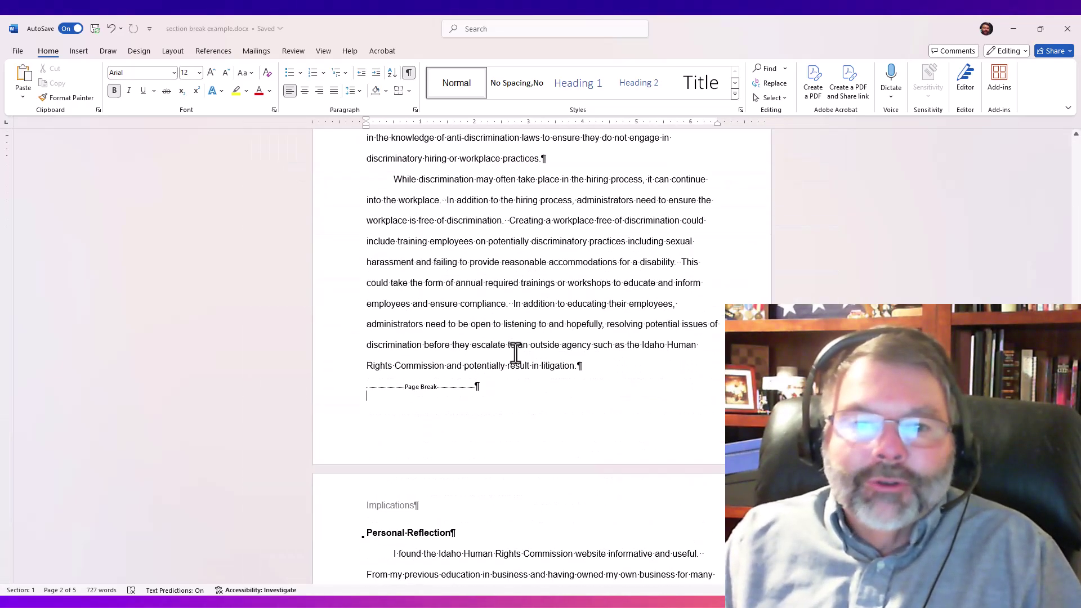
scroll(515, 352, "up", 10)
scroll(515, 353, "down", 10)
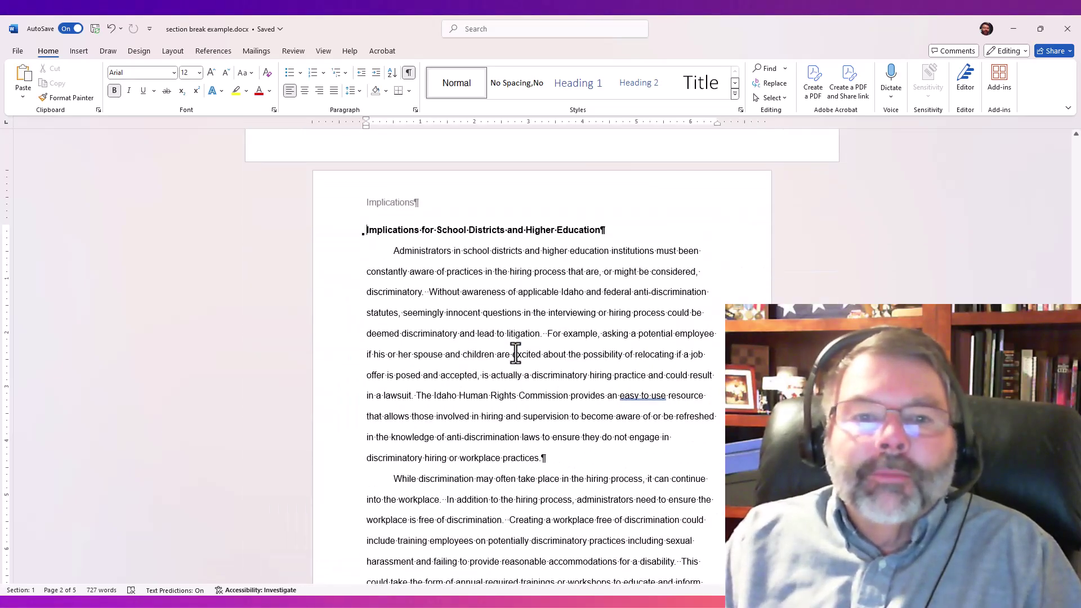
scroll(516, 353, "up", 10)
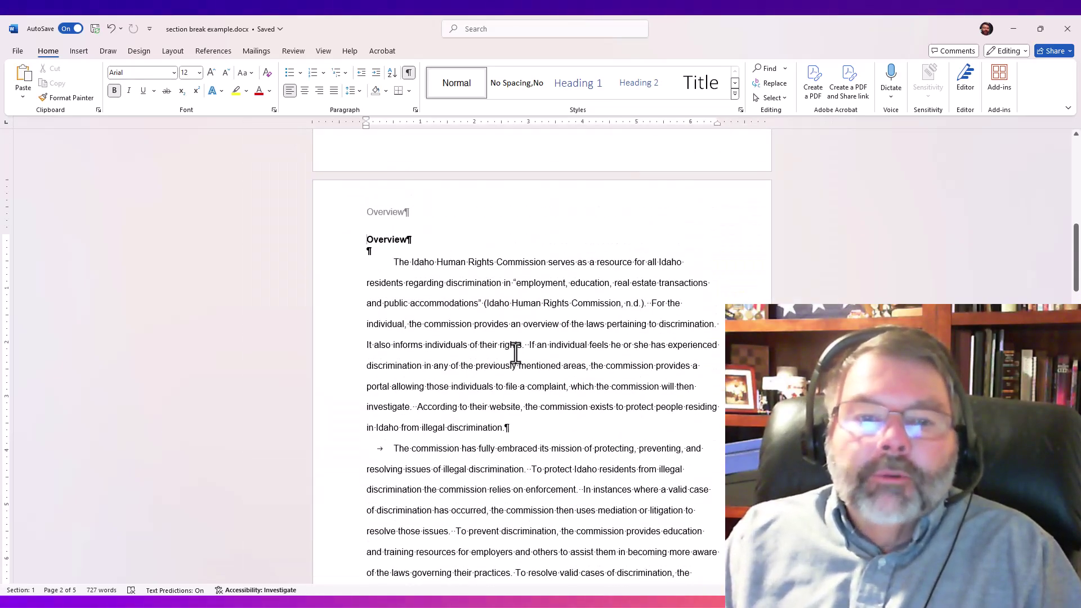
scroll(516, 353, "up", 10)
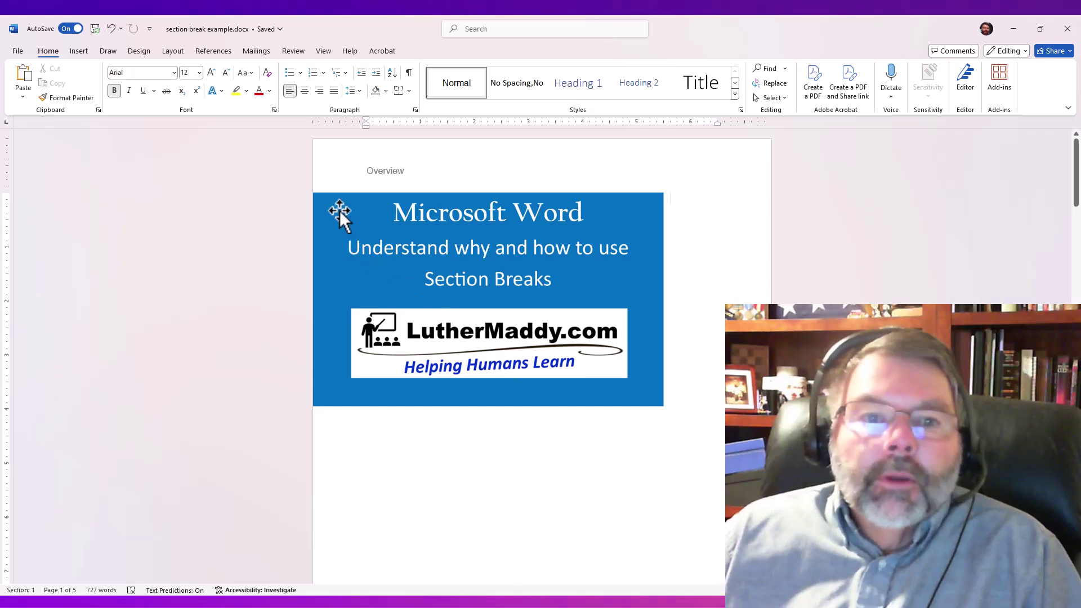
- Open the Section 1 header, compare it on the title and Overview pages, and close header editing
double_click(387, 171)
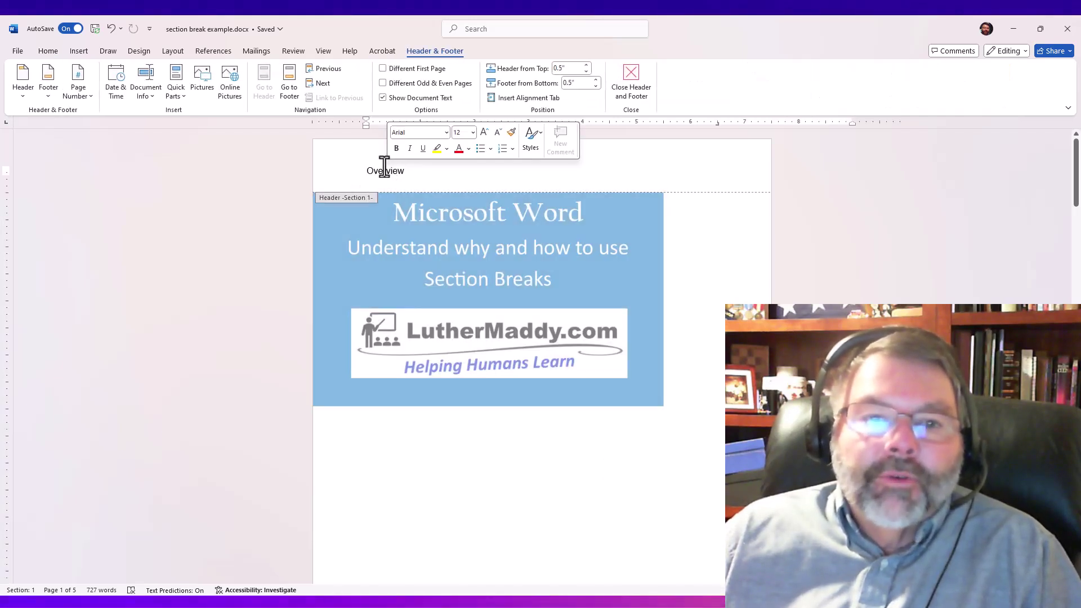
scroll(383, 168, "down", 5)
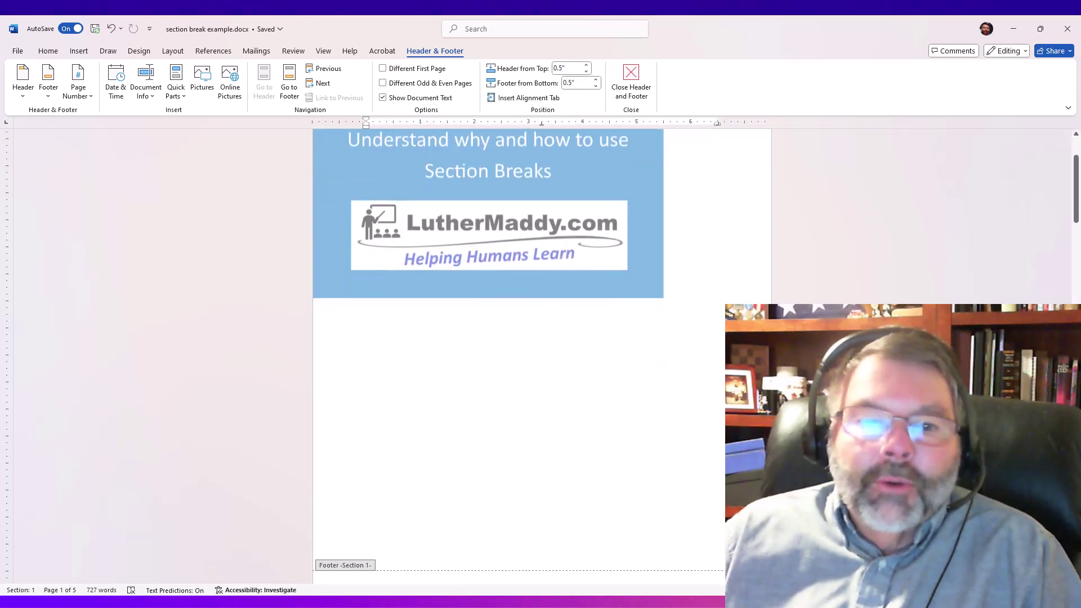
scroll(484, 337, "down", 3)
scroll(484, 337, "up", 4)
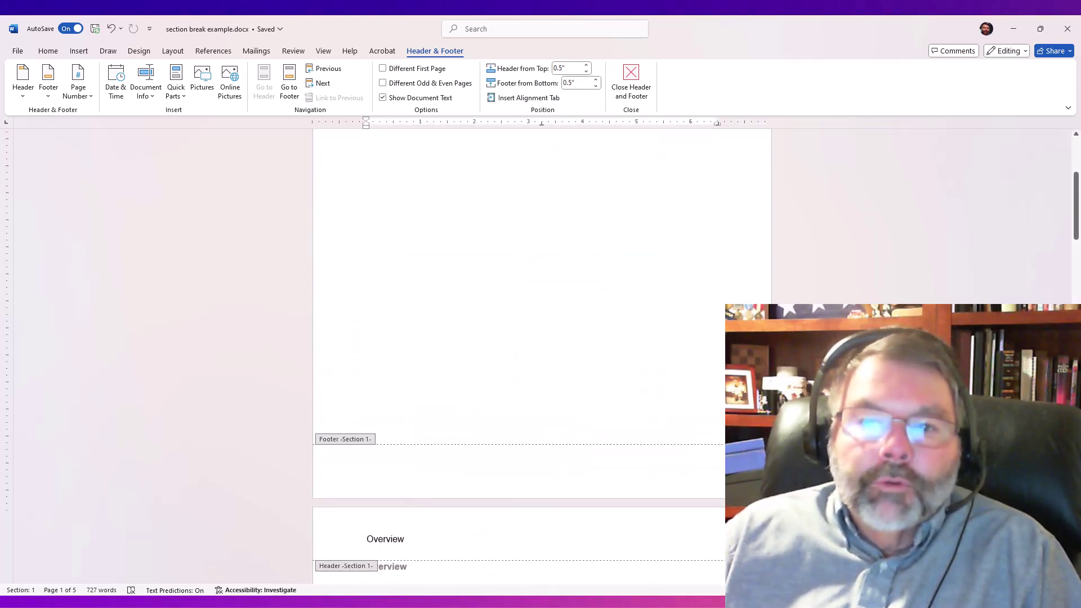
scroll(484, 337, "up", 3)
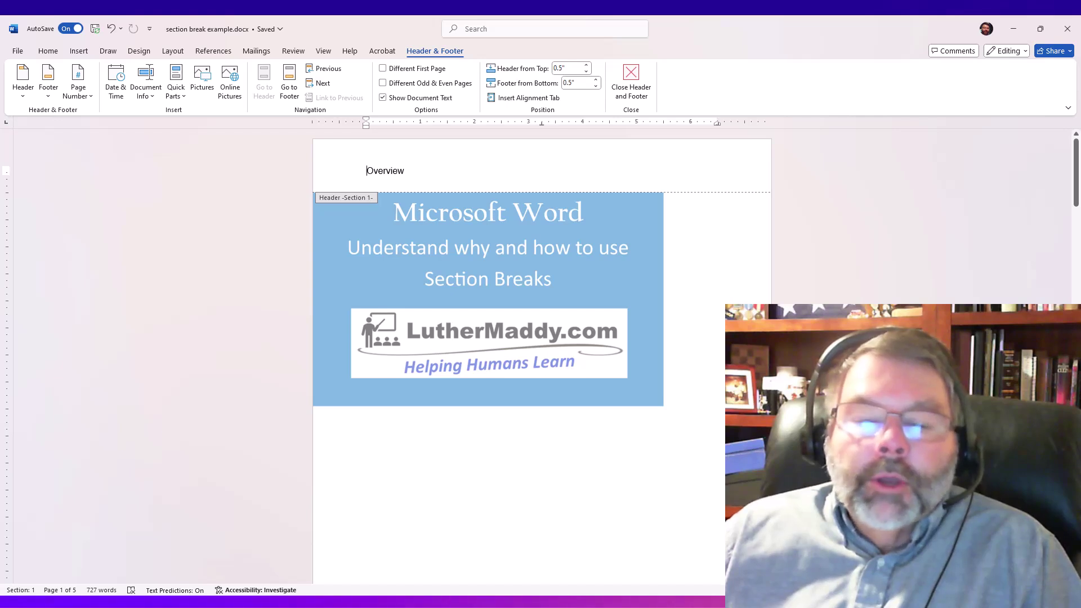
scroll(484, 338, "down", 5)
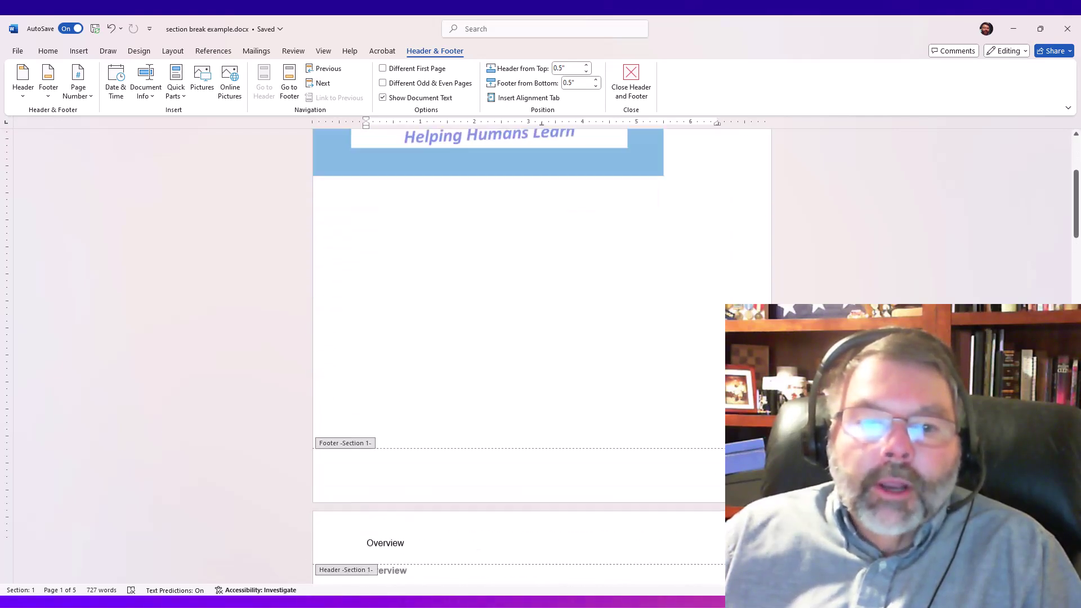
scroll(484, 338, "down", 2)
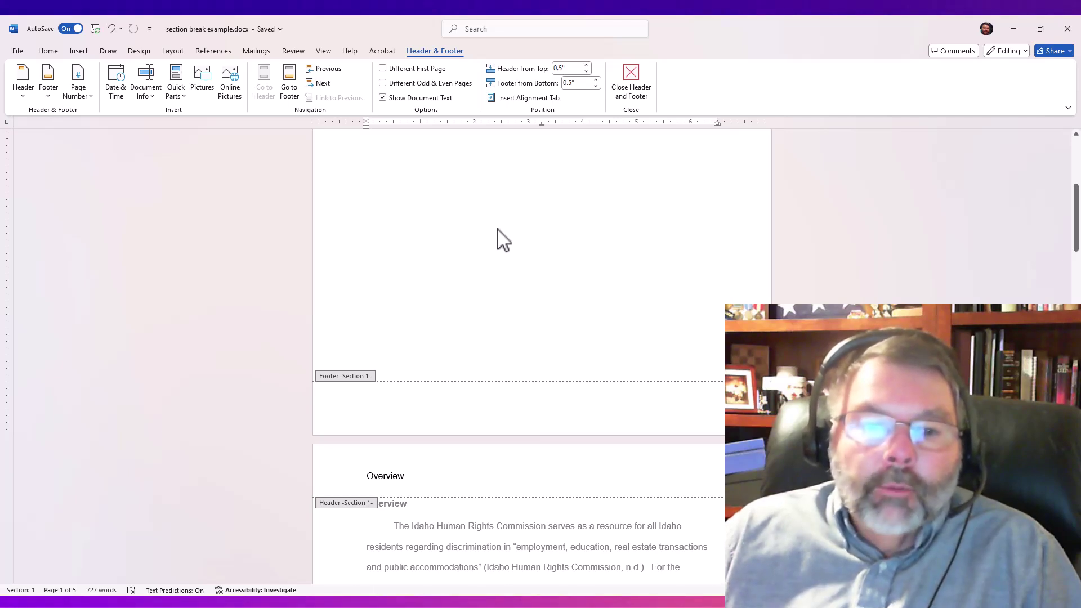
scroll(467, 569, "down", 2)
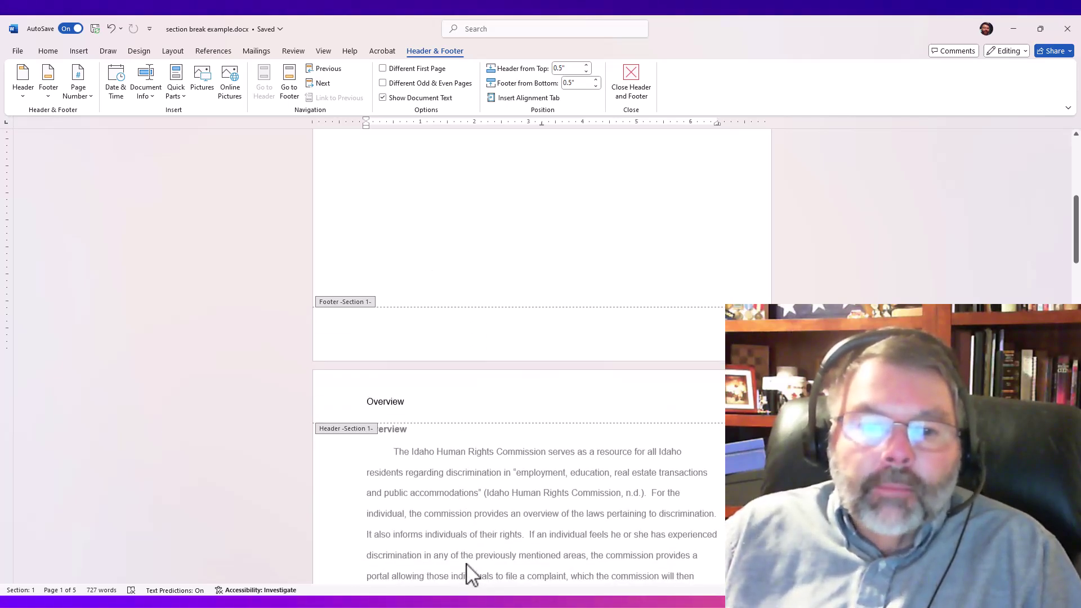
scroll(473, 571, "up", 7)
scroll(509, 575, "up", 1)
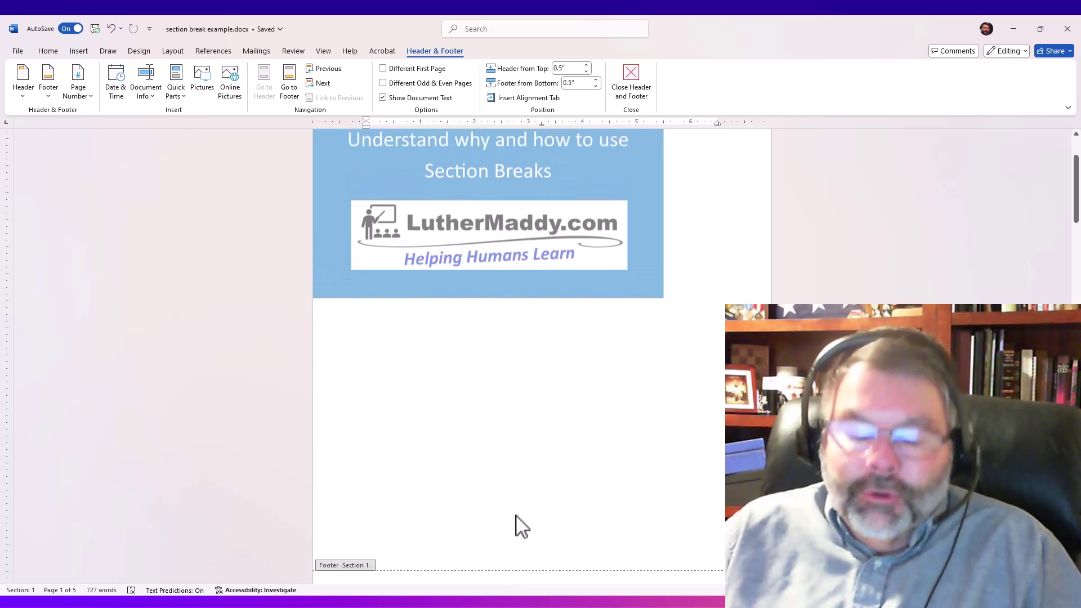
scroll(549, 498, "up", 3)
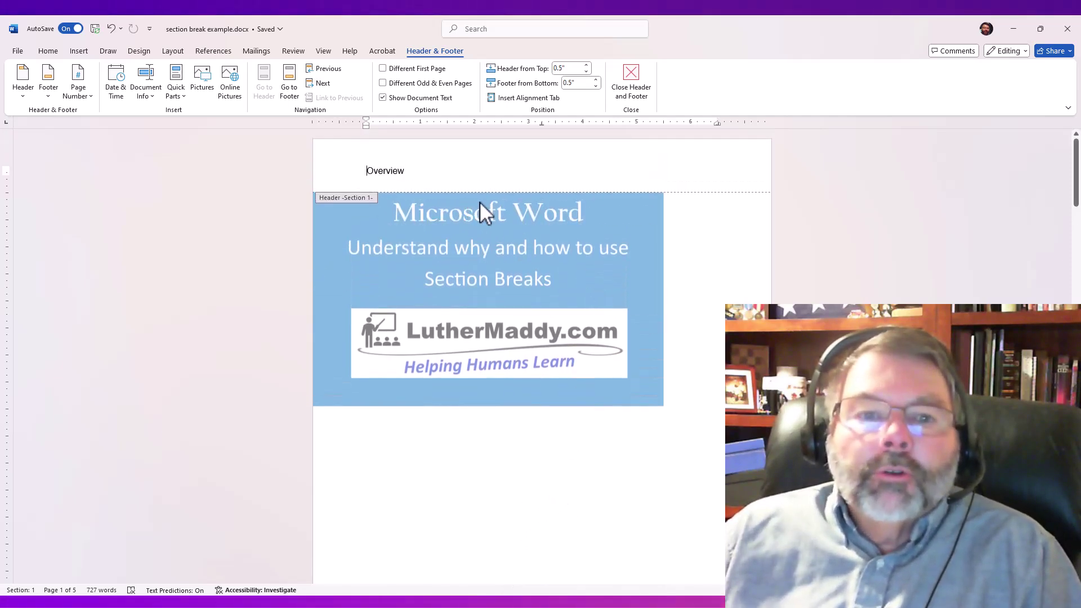
double_click(568, 474)
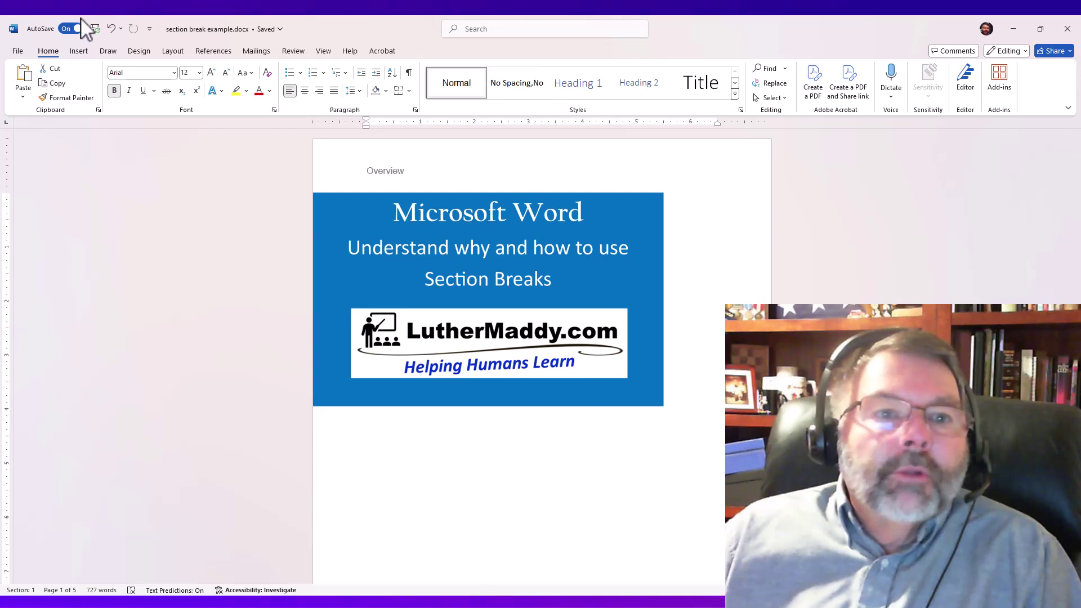
- Turn on a different first page for headers and footers in the page setup of the title page's section
left_click(173, 33)
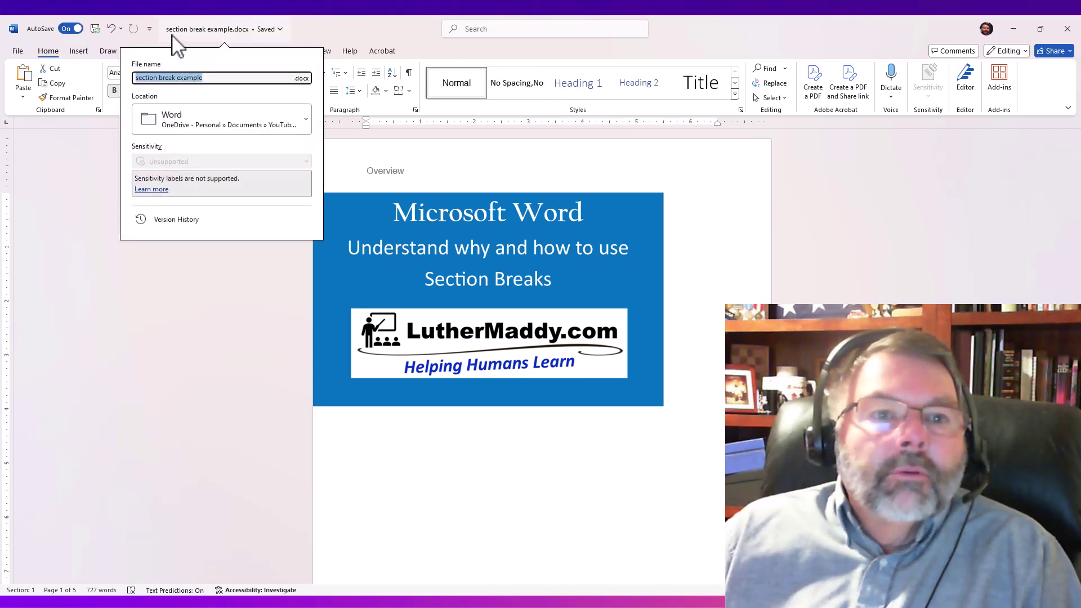
left_click(290, 26)
left_click(173, 52)
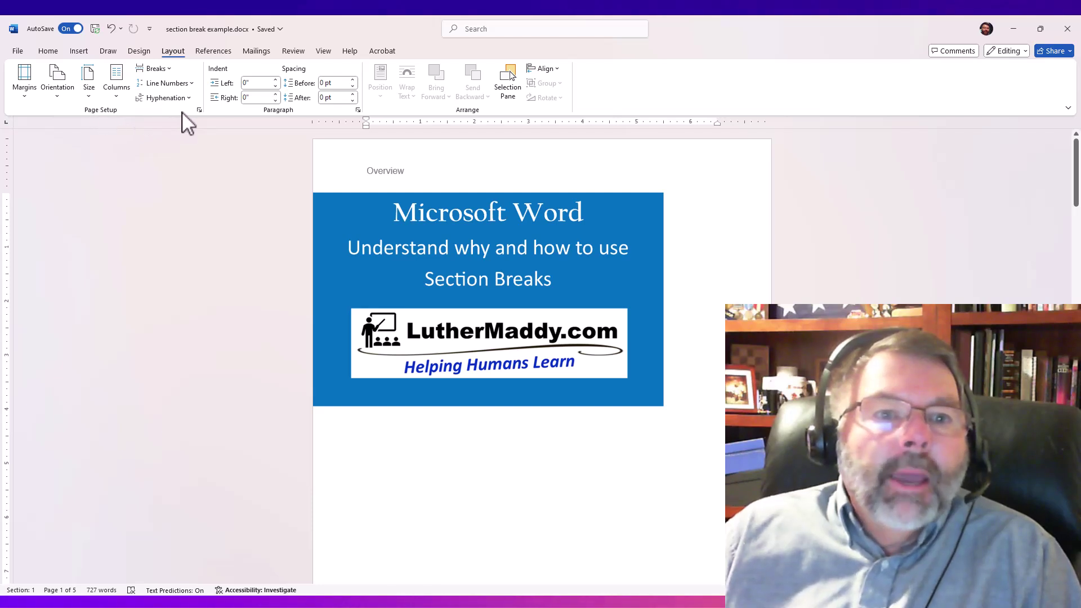
left_click(198, 110)
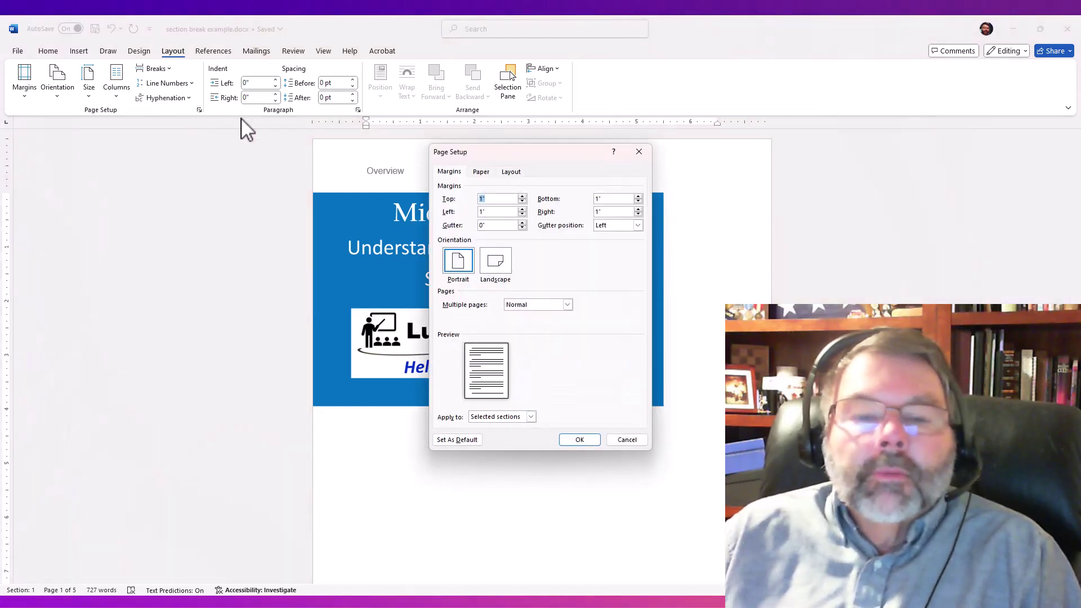
left_click(510, 172)
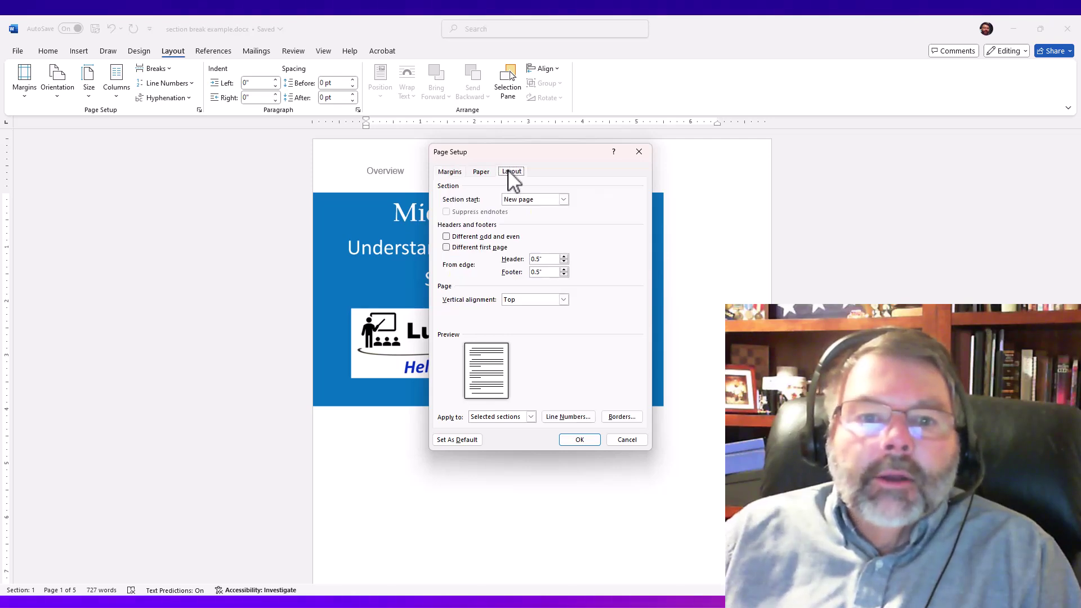
left_click(446, 247)
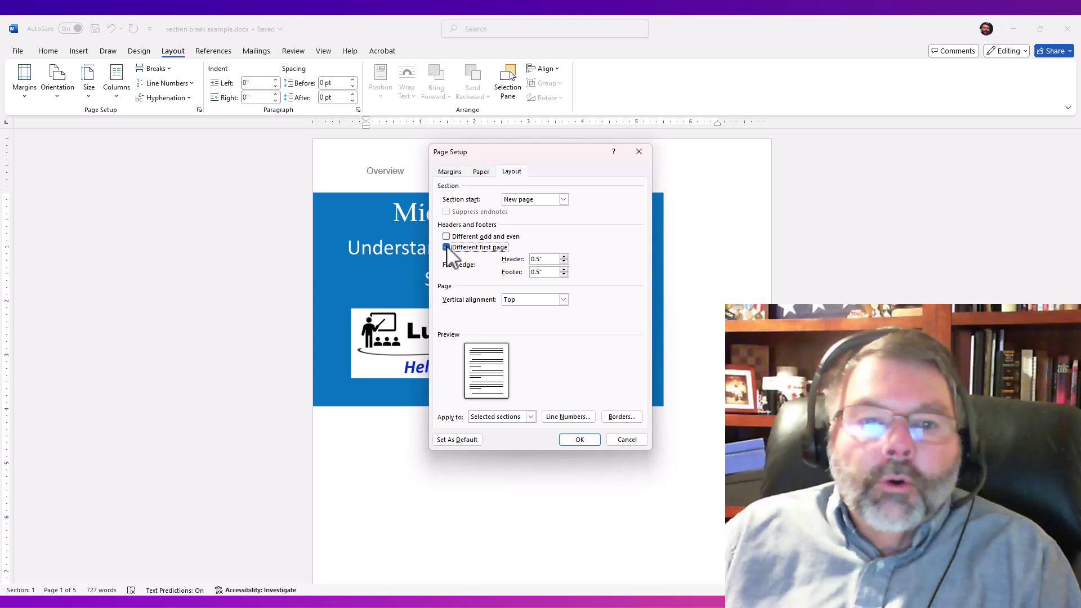
left_click(572, 438)
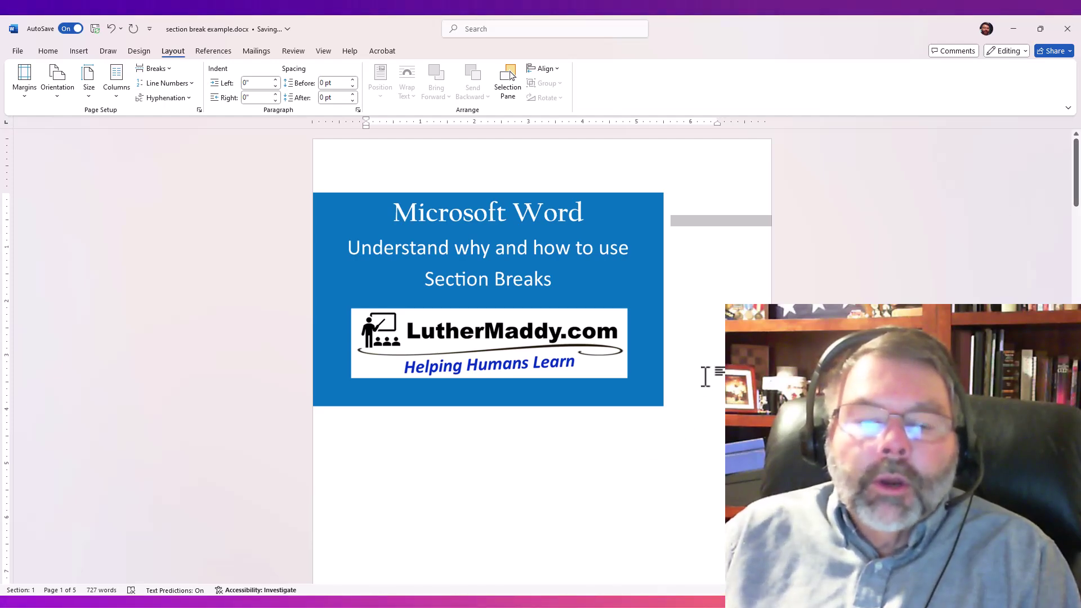
- Check which header appears on the title page and on the Overview page
scroll(704, 377, "down", 3)
scroll(701, 383, "down", 10)
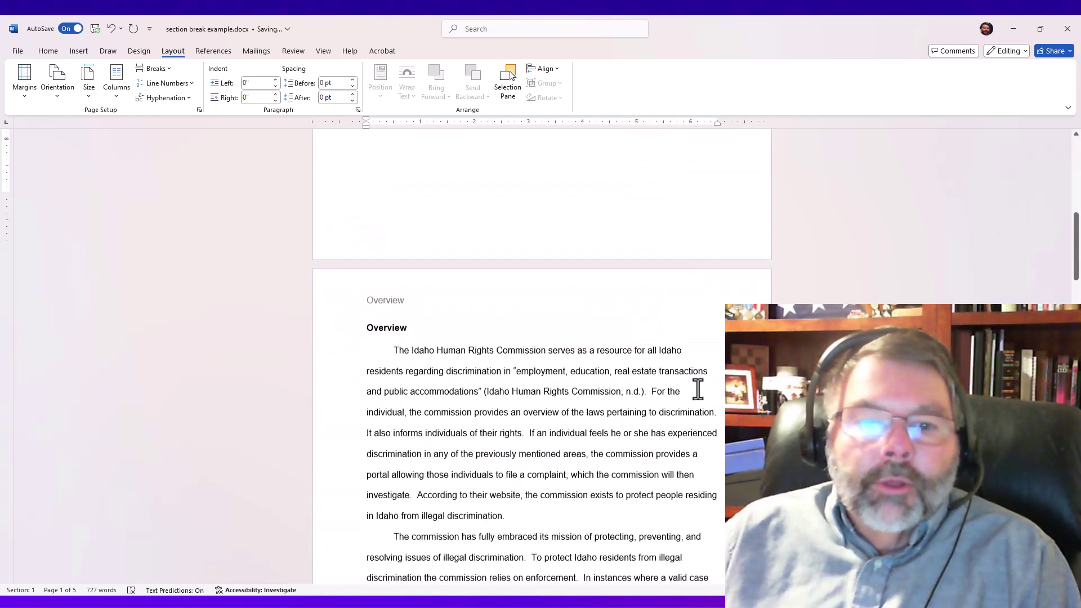
double_click(530, 399)
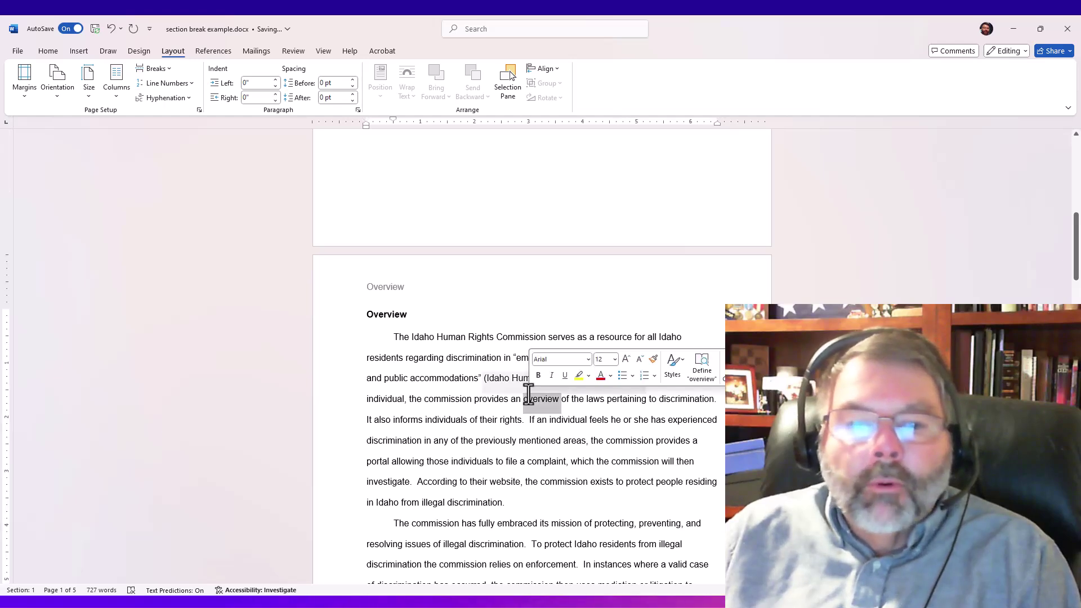
double_click(486, 401)
scroll(529, 473, "up", 5)
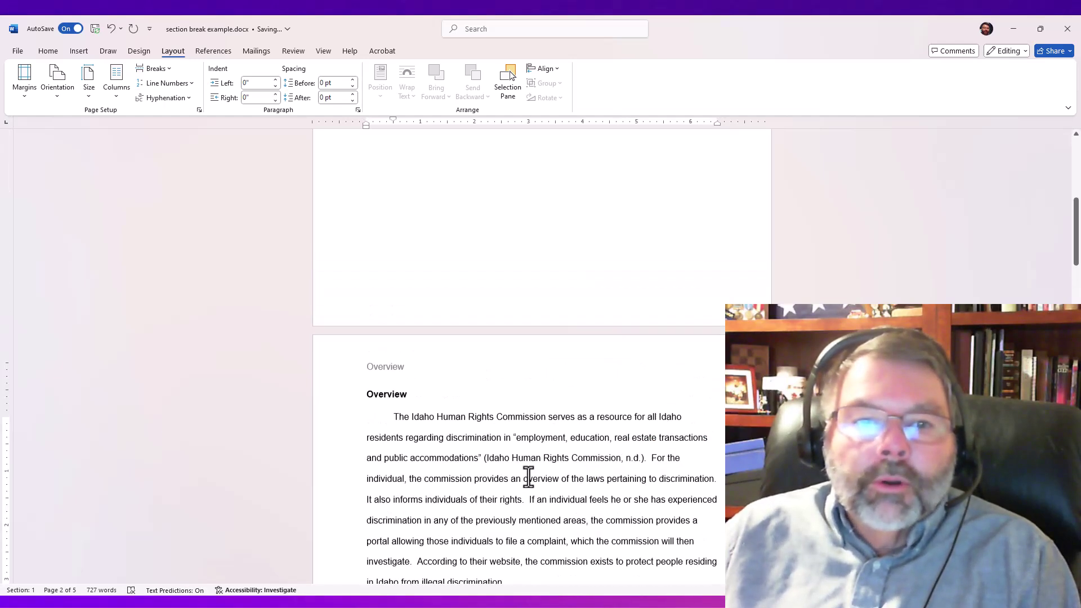
scroll(528, 477, "up", 8)
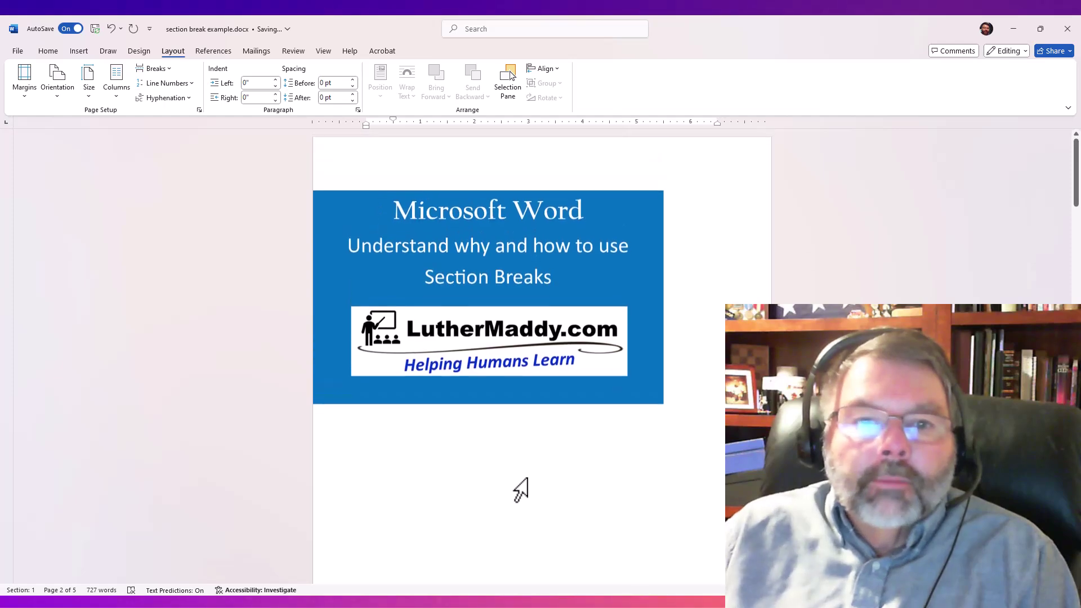
scroll(523, 493, "down", 13)
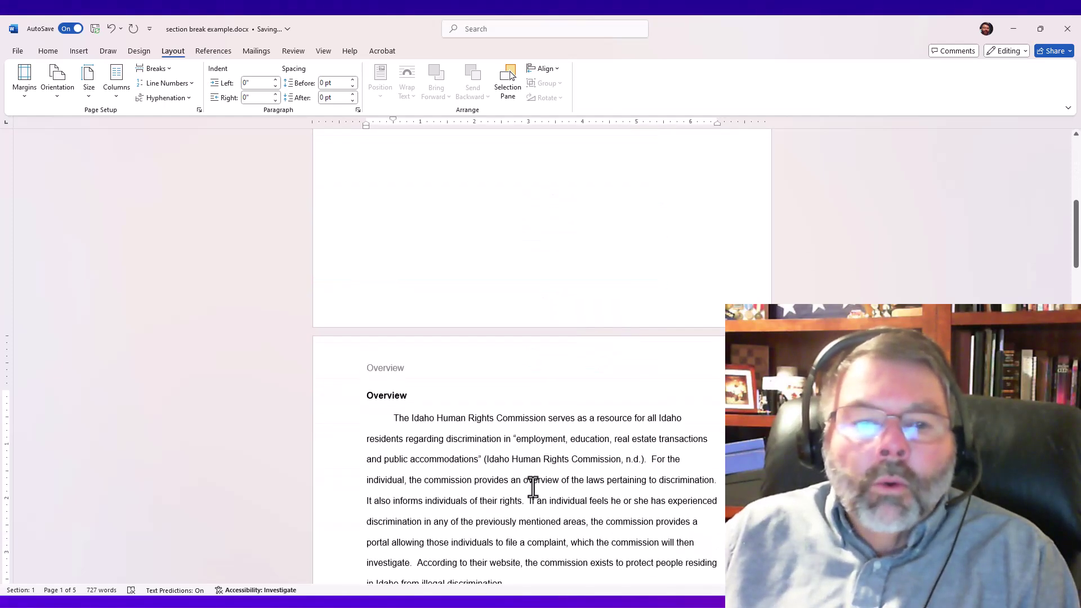
scroll(535, 484, "down", 2)
scroll(540, 475, "up", 4)
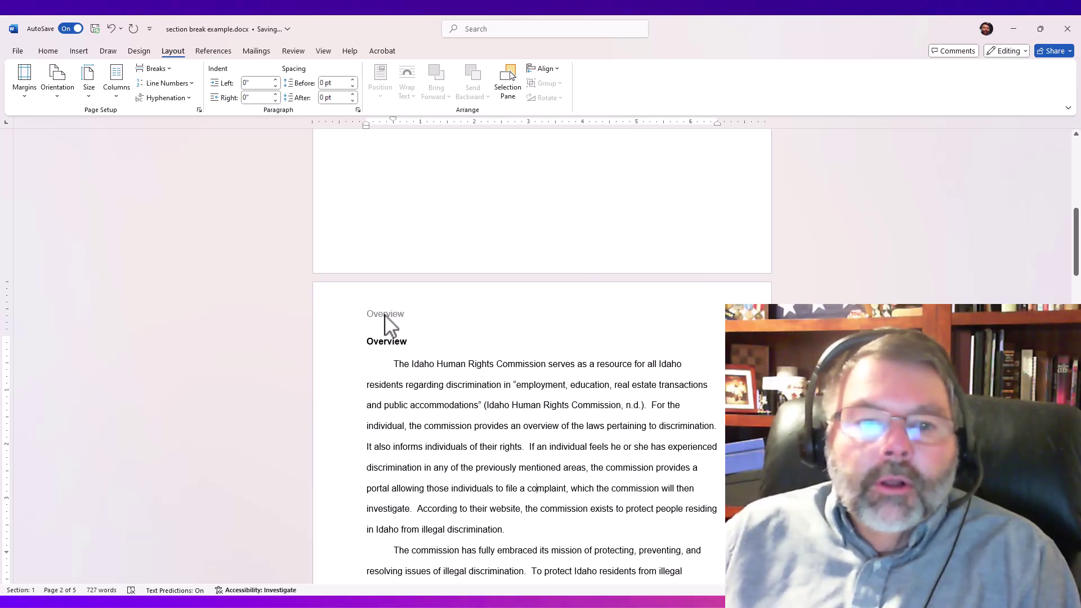
- Add a right-aligned plain page number at the current position in the Overview page's header, and close header editing
double_click(390, 315)
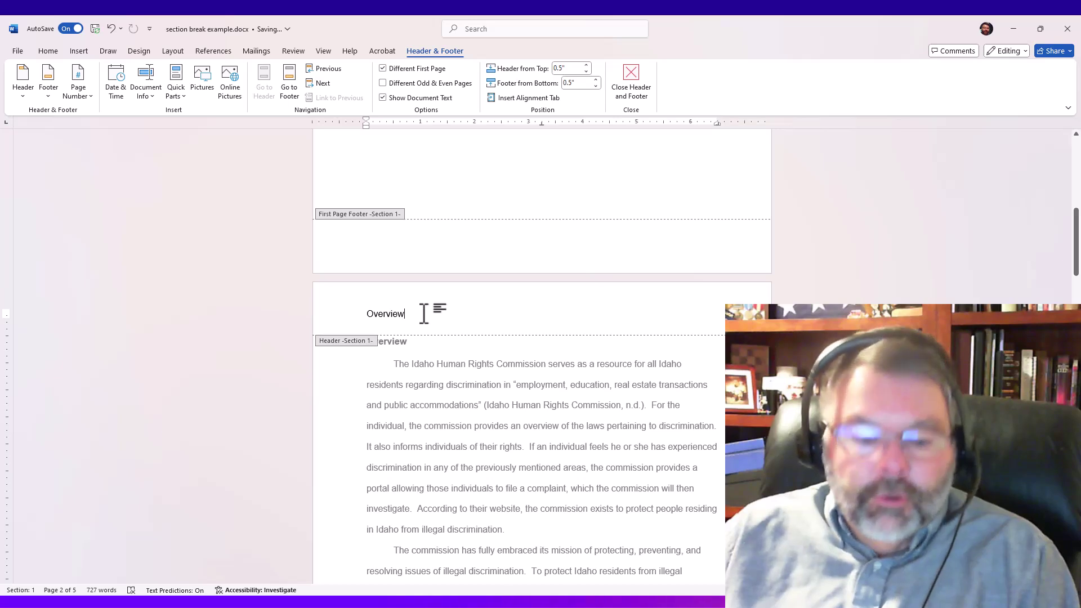
key("Tab")
key("Tab")
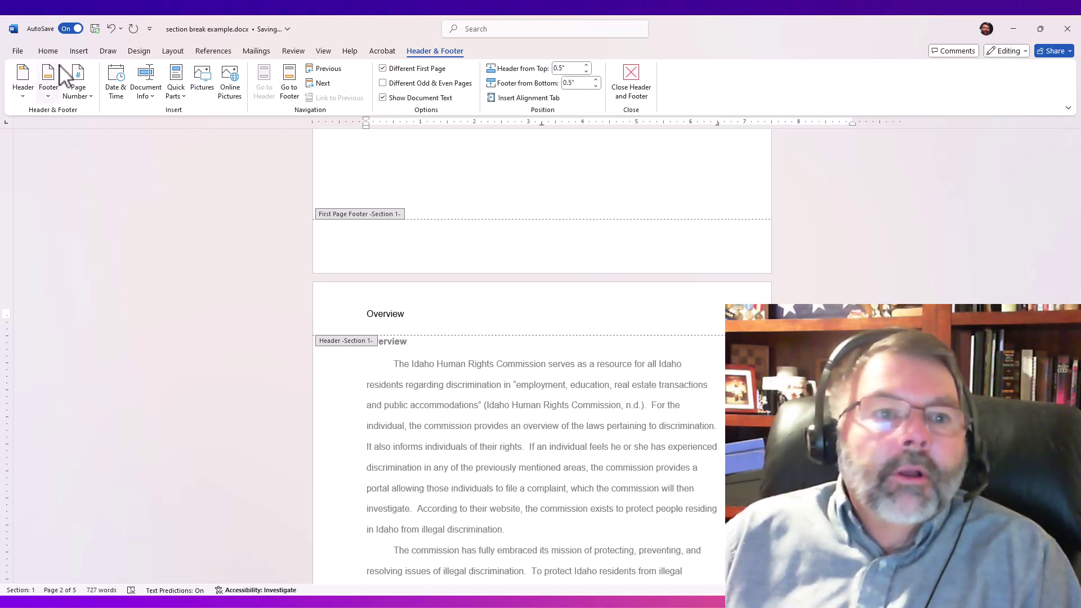
left_click(79, 51)
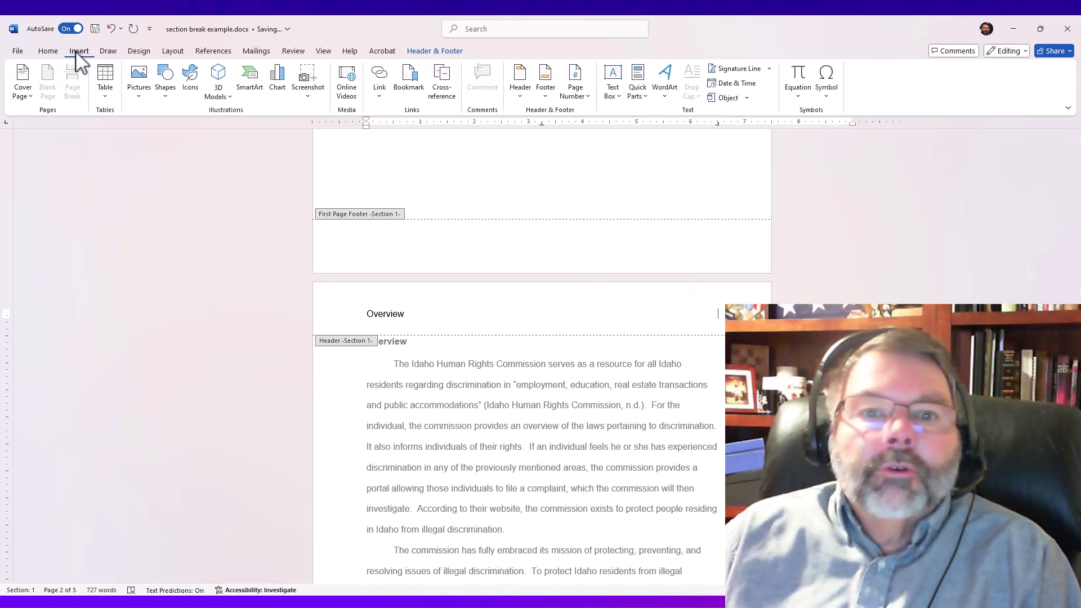
left_click(573, 100)
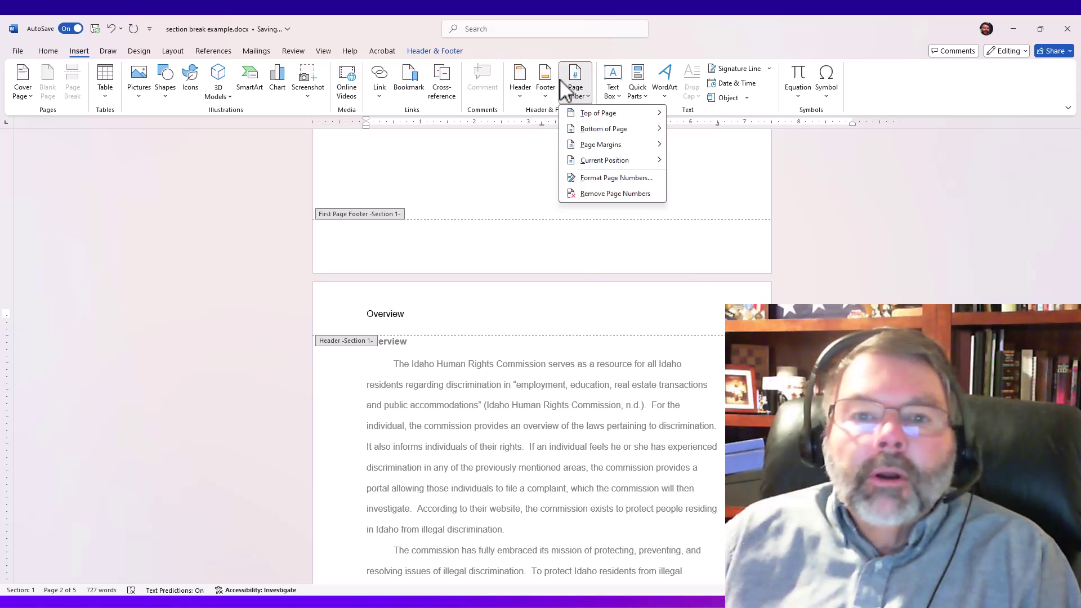
mouse_move(588, 119)
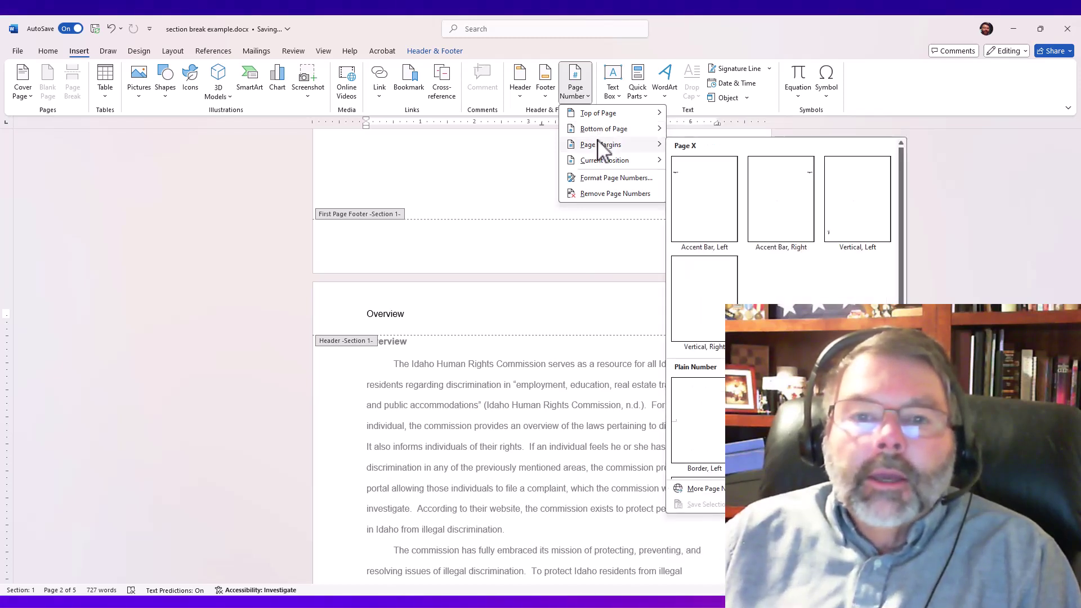
mouse_move(596, 161)
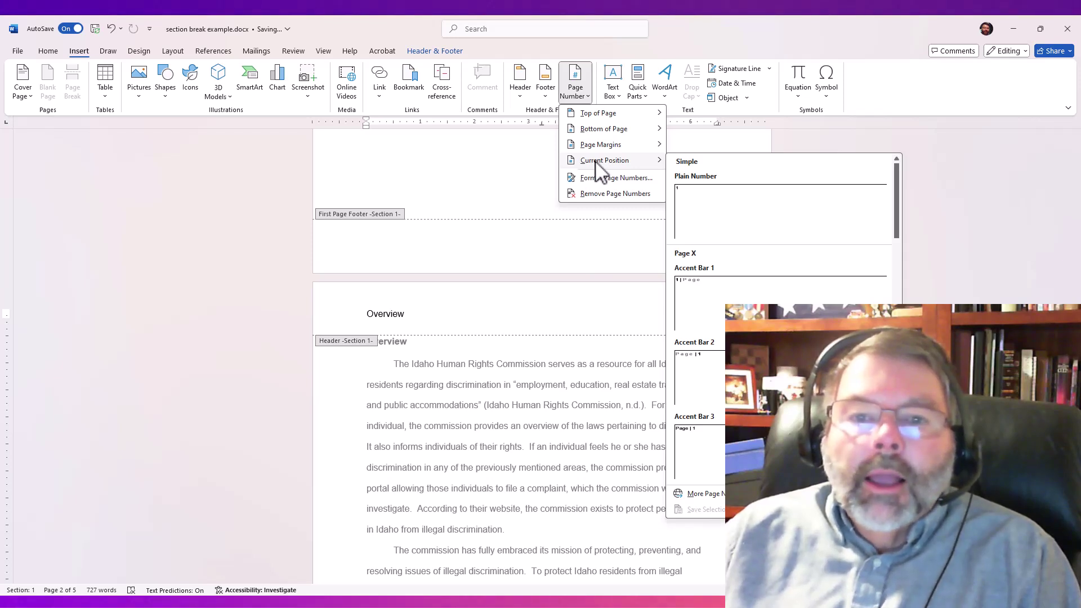
left_click(709, 216)
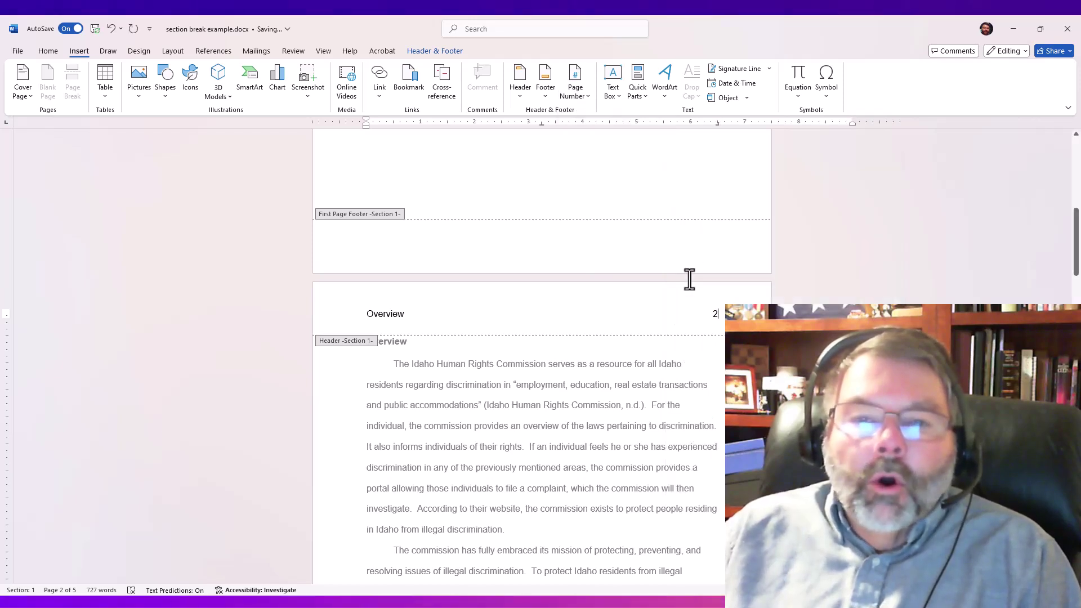
double_click(500, 426)
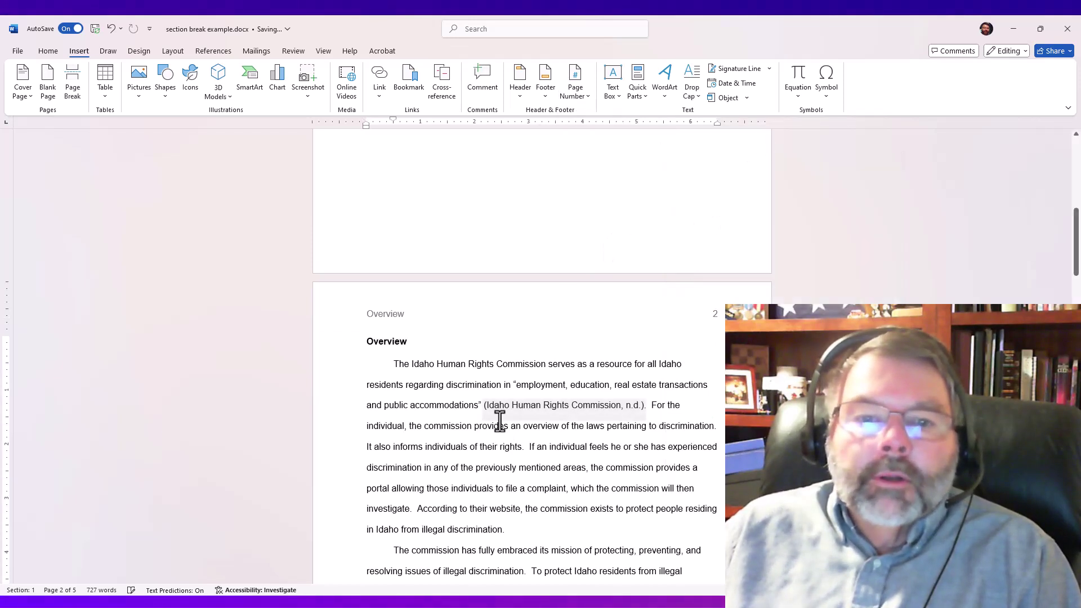
- Add a right-aligned plain page number at the current position in the Implications page's header, and close header editing
scroll(514, 414, "down", 8)
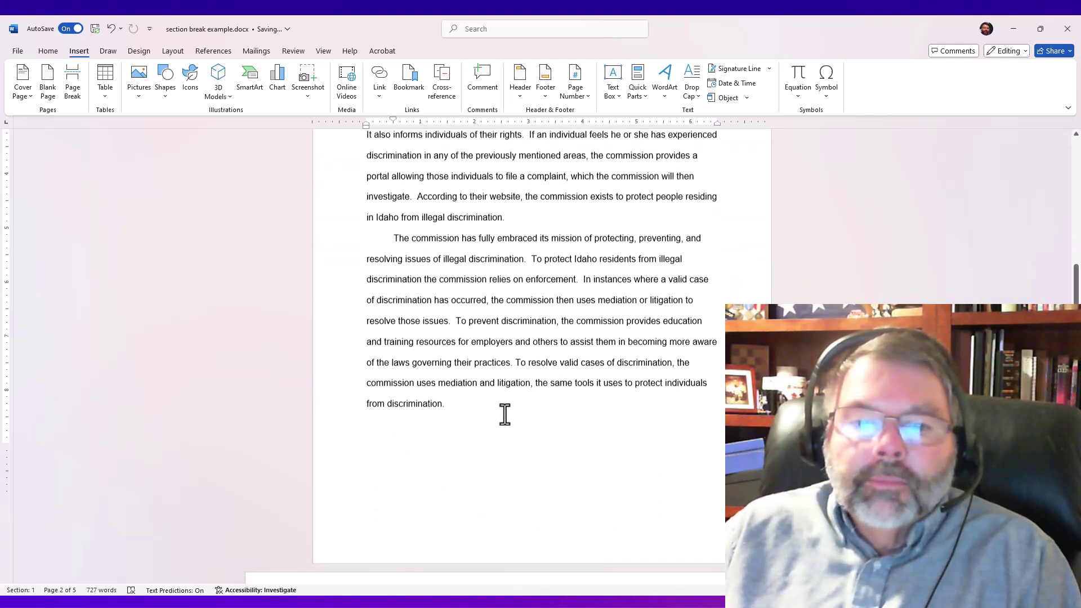
scroll(511, 434, "down", 8)
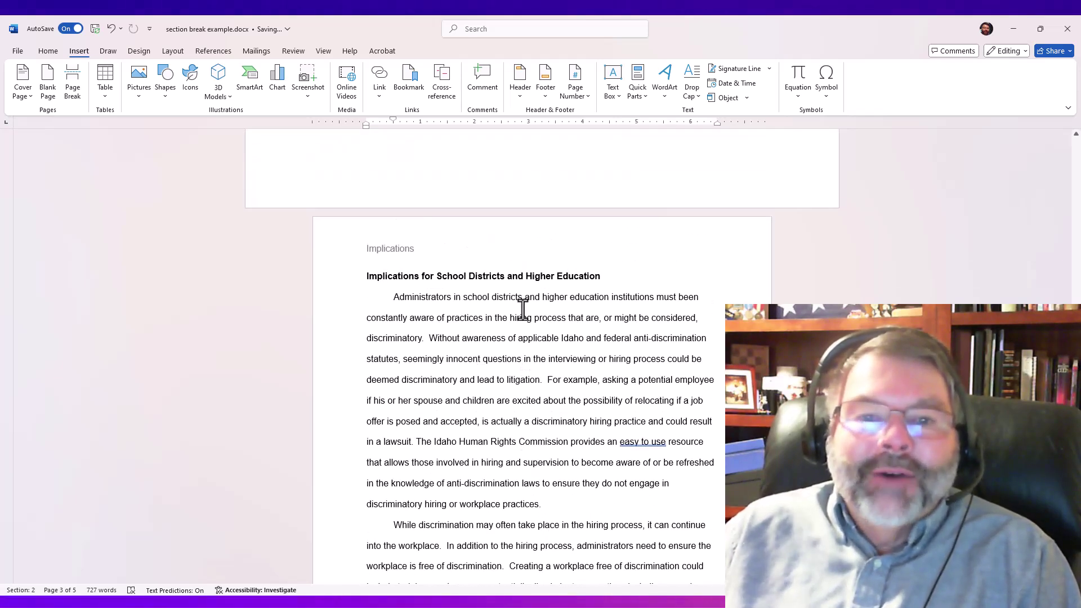
double_click(467, 248)
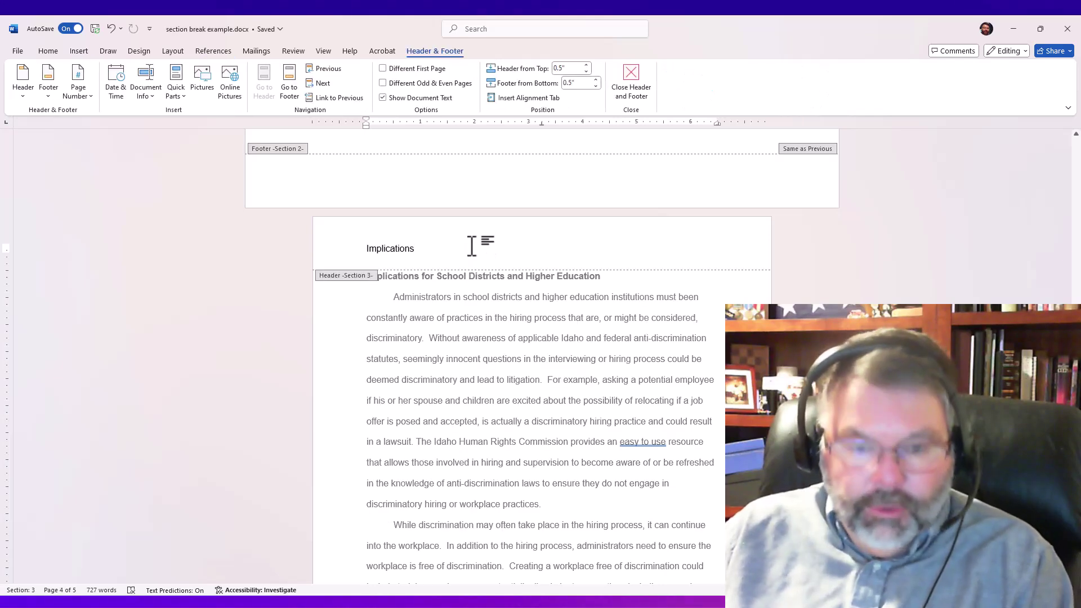
key("Tab")
key("Tab")
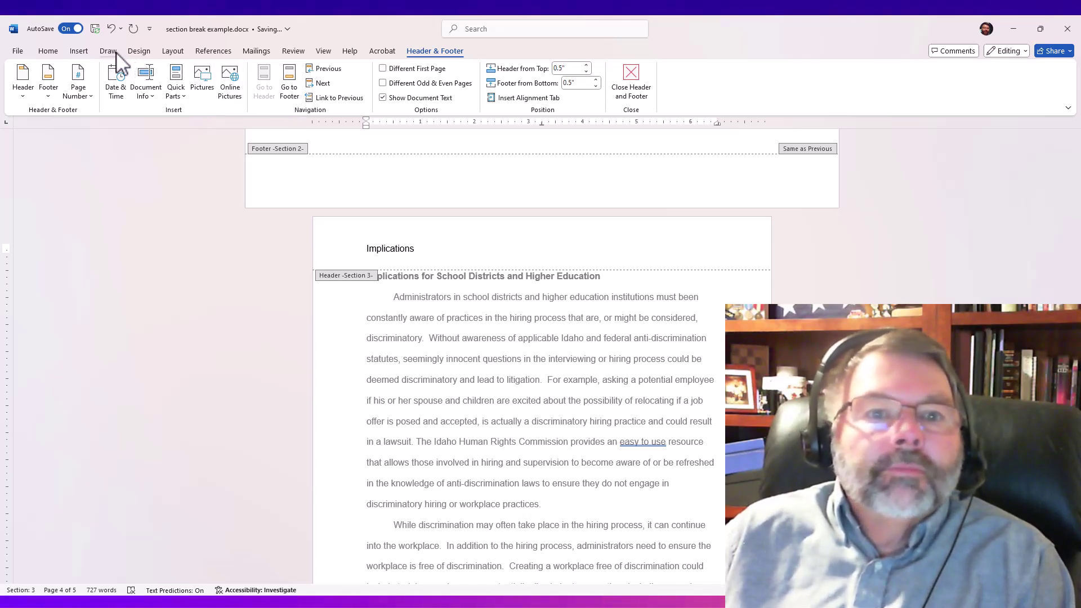
left_click(83, 94)
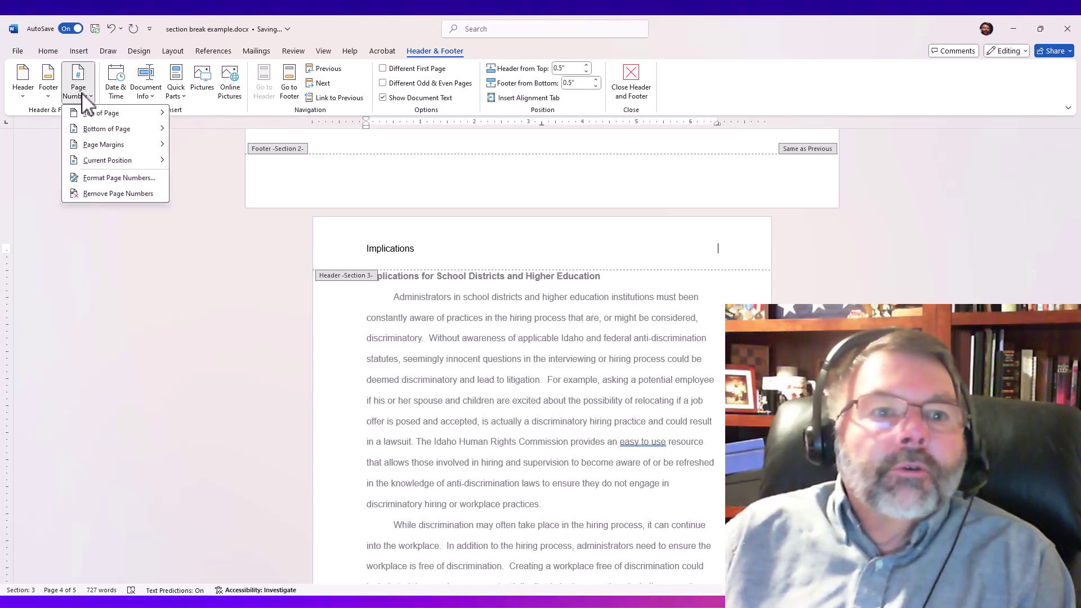
mouse_move(105, 161)
left_click(253, 194)
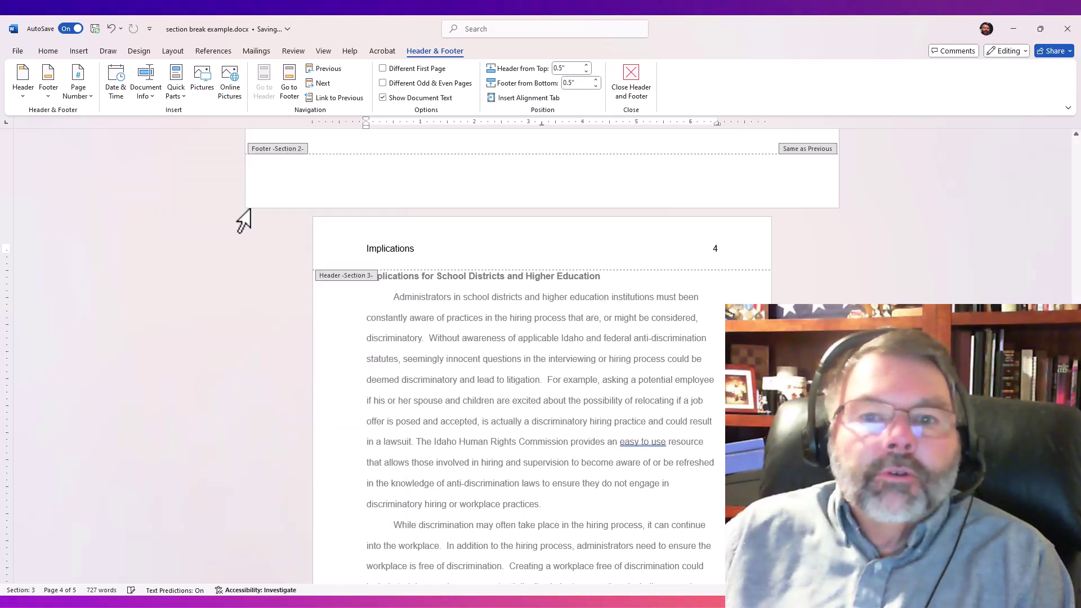
double_click(546, 360)
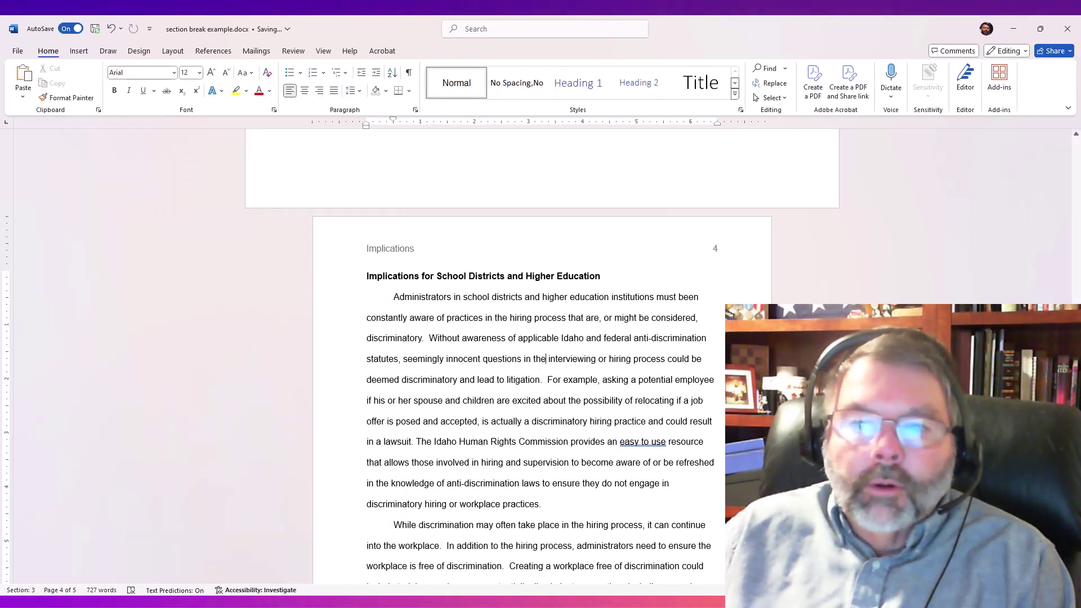
- Check the headers and page numbers on the title, Overview, picture, Implications and Personal Reflection pages
scroll(540, 354, "down", 12)
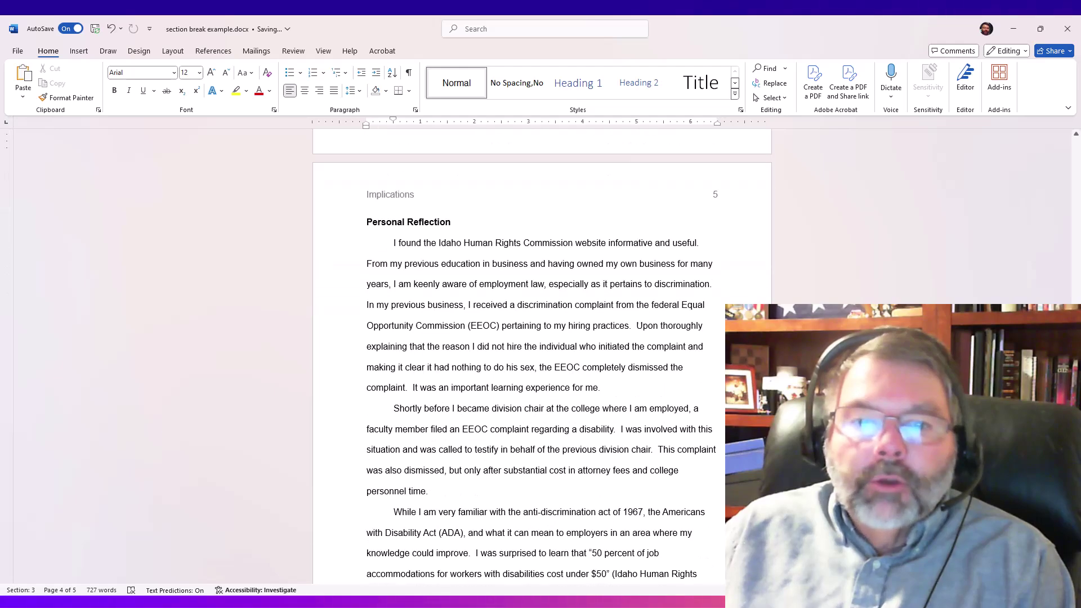
key("ctrl+Home")
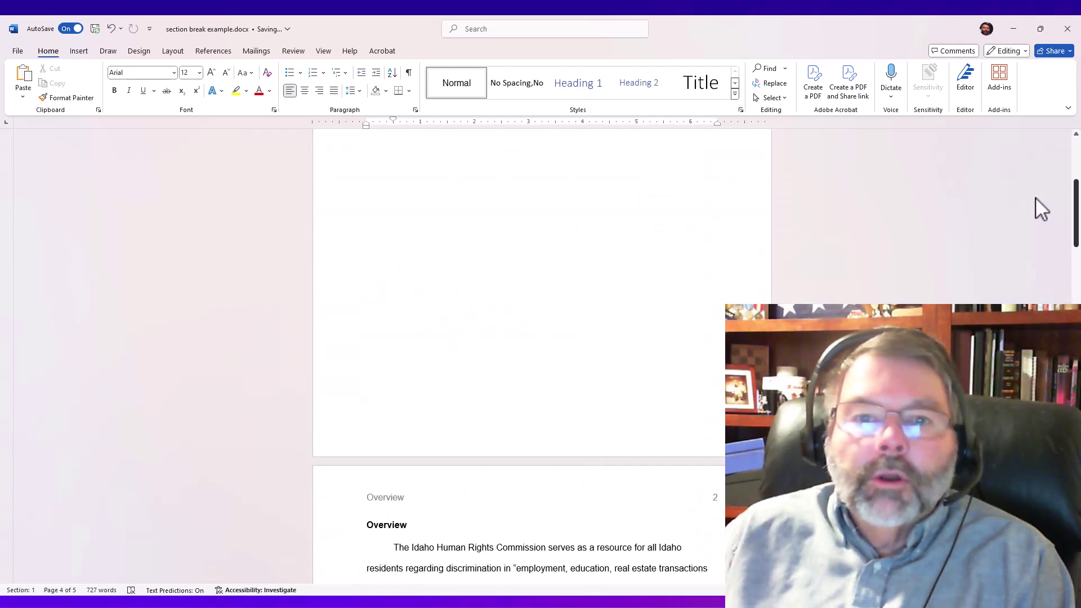
scroll(1012, 153, "down", 8)
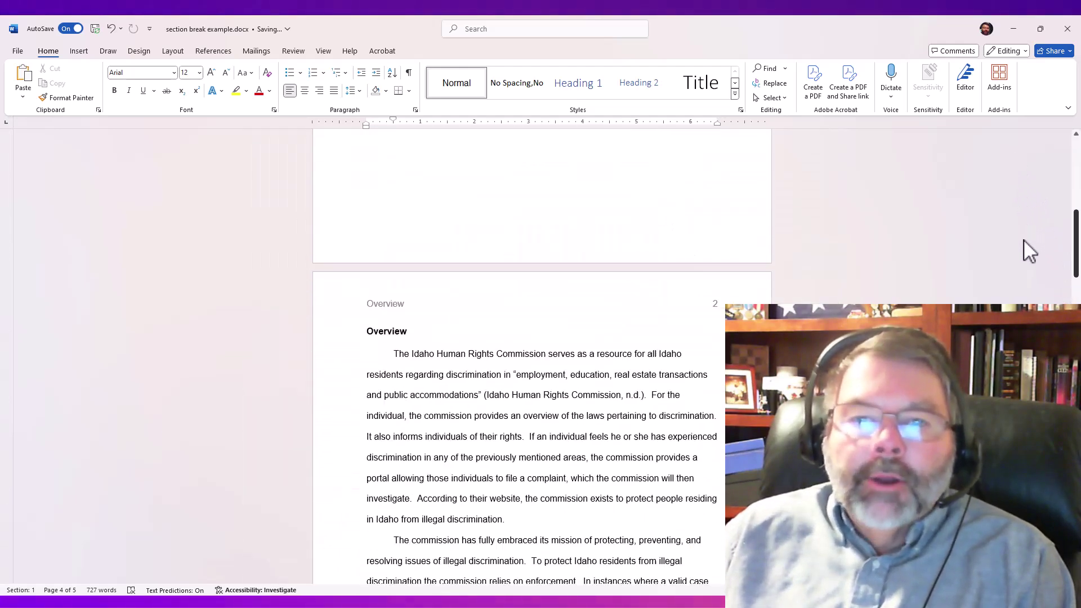
scroll(1023, 256, "down", 3)
scroll(1020, 225, "up", 6)
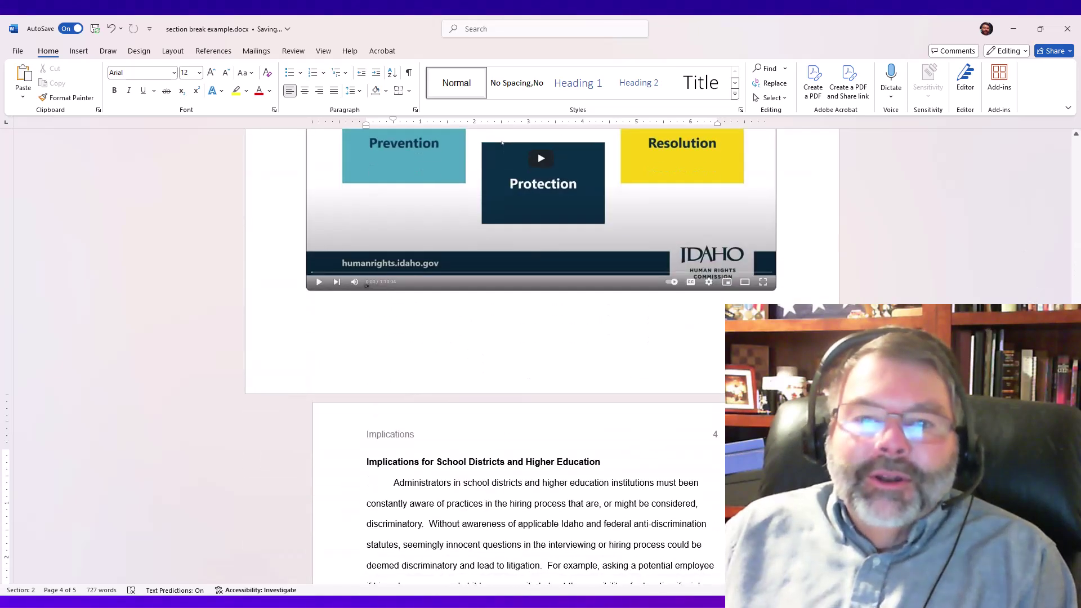
scroll(1003, 210, "down", 10)
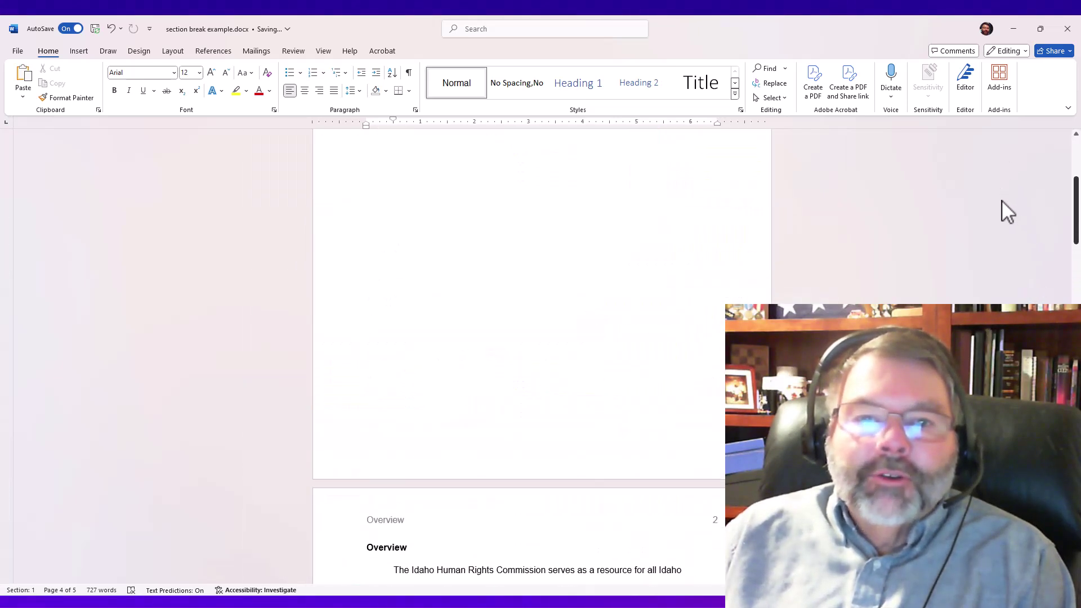
left_click(700, 303)
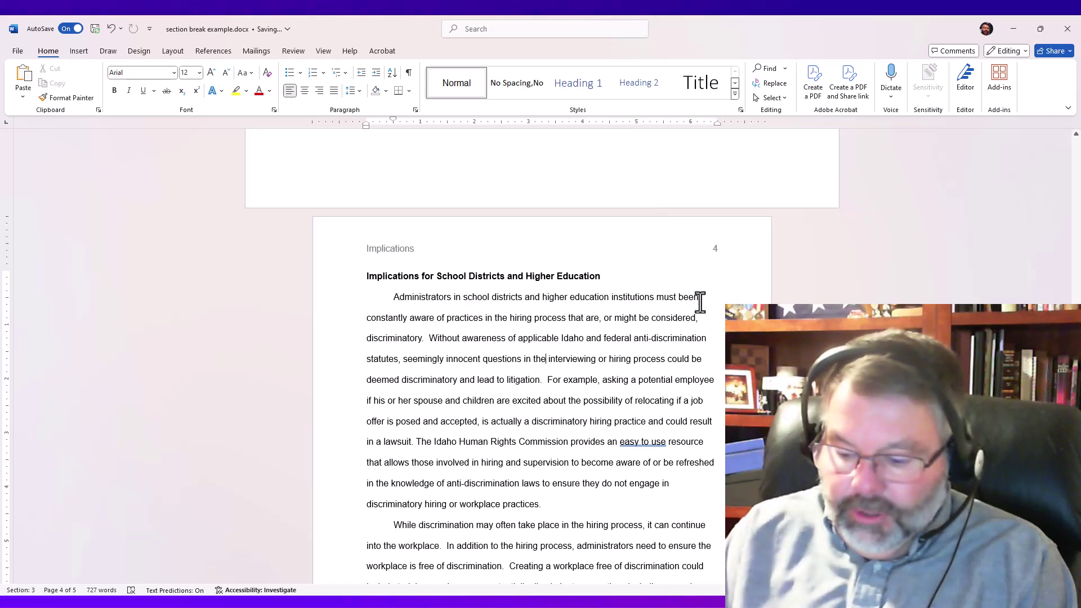
key("ctrl+Page_Up")
key("ctrl+Page_Up")
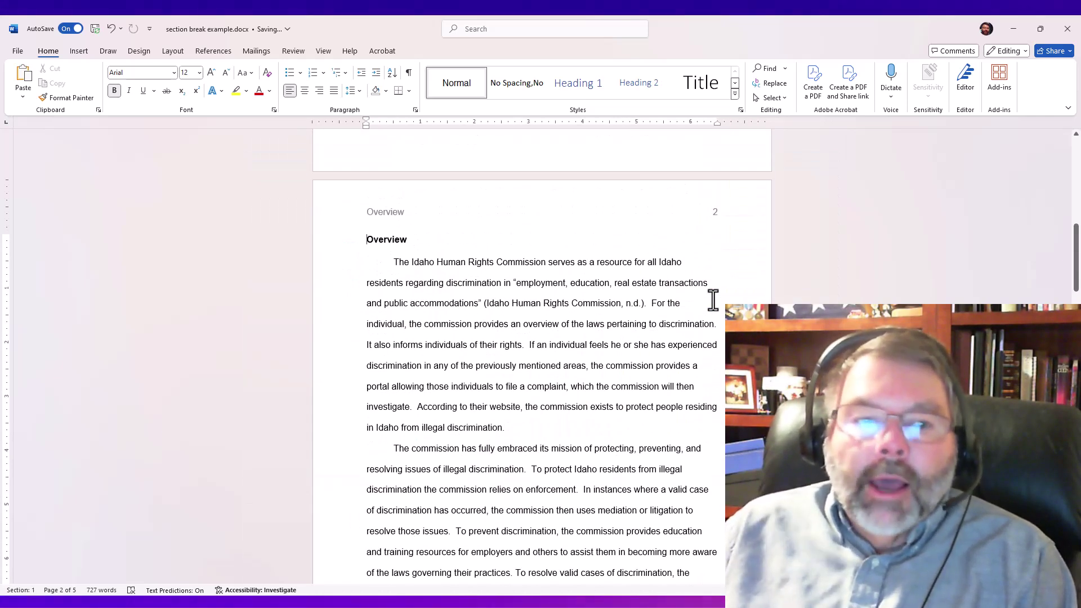
left_click(479, 345)
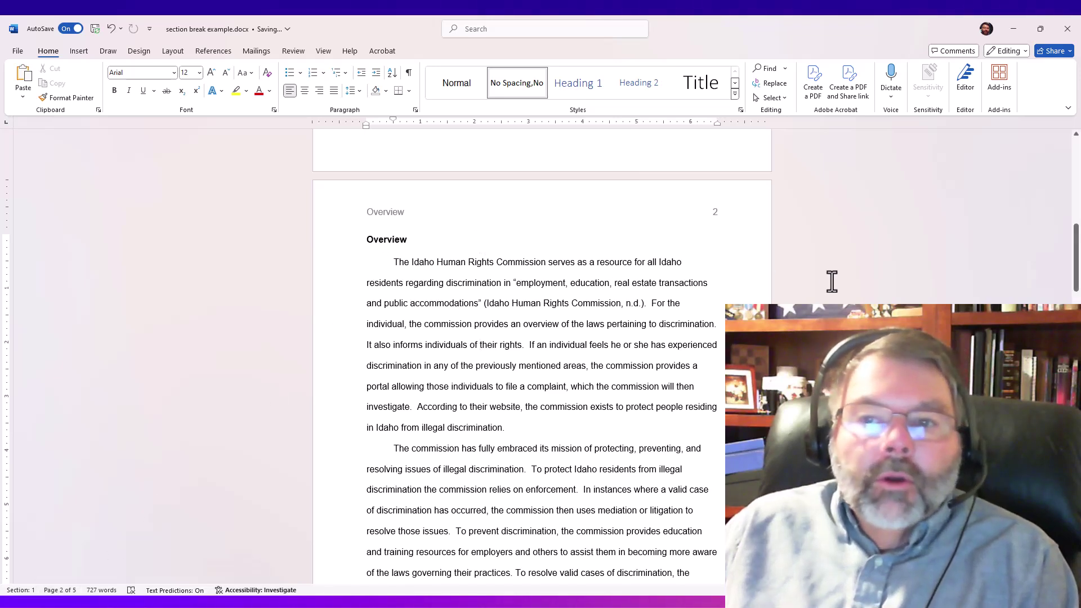
left_click_drag(1075, 259, 1055, 244)
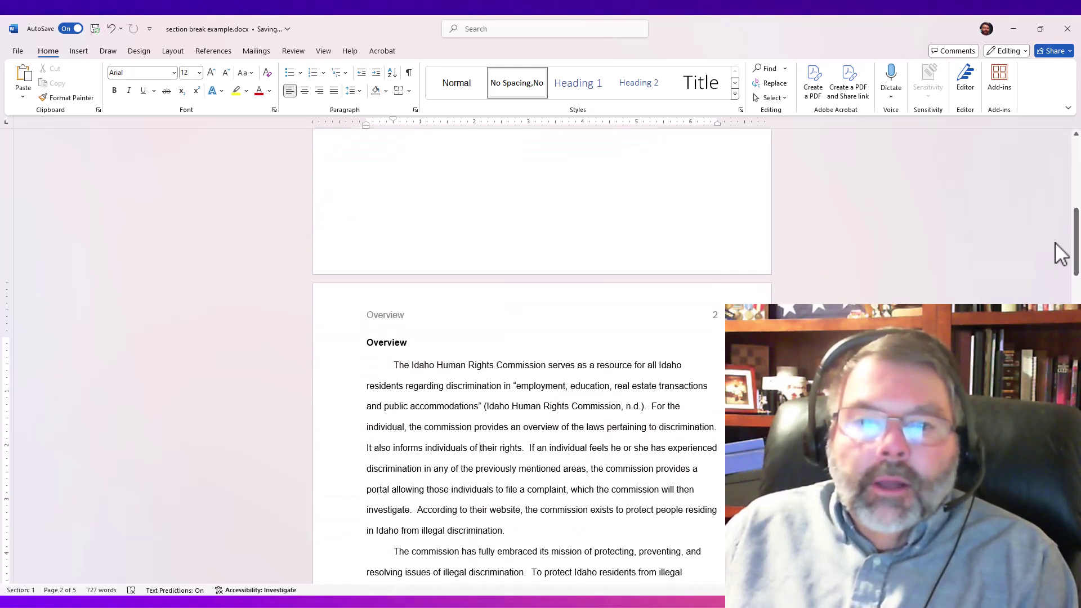
- Open the Overview page's header for editing and select its page number
left_click(715, 324)
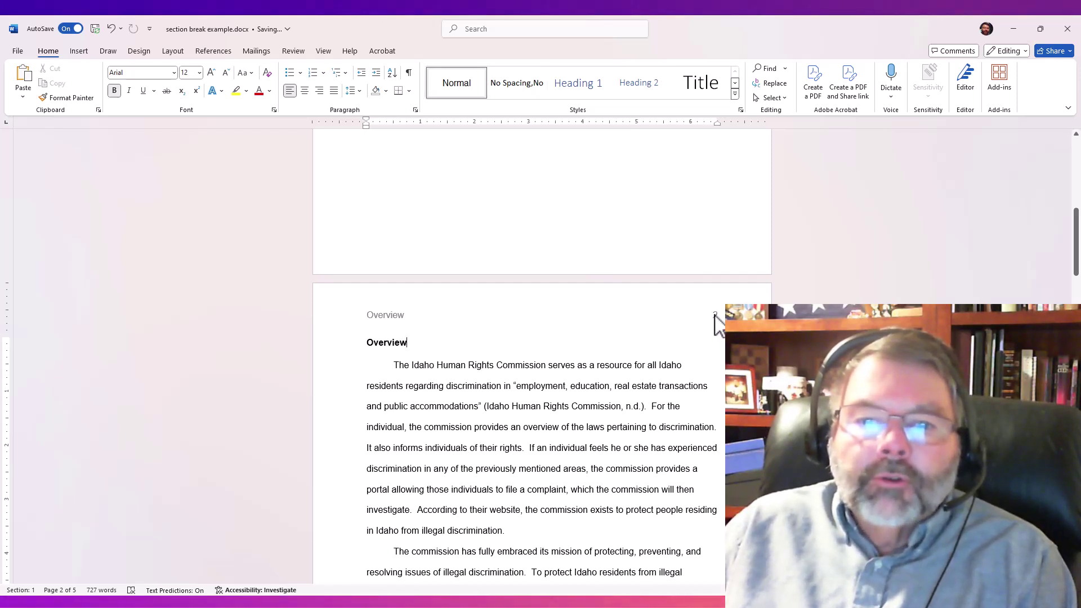
double_click(707, 318)
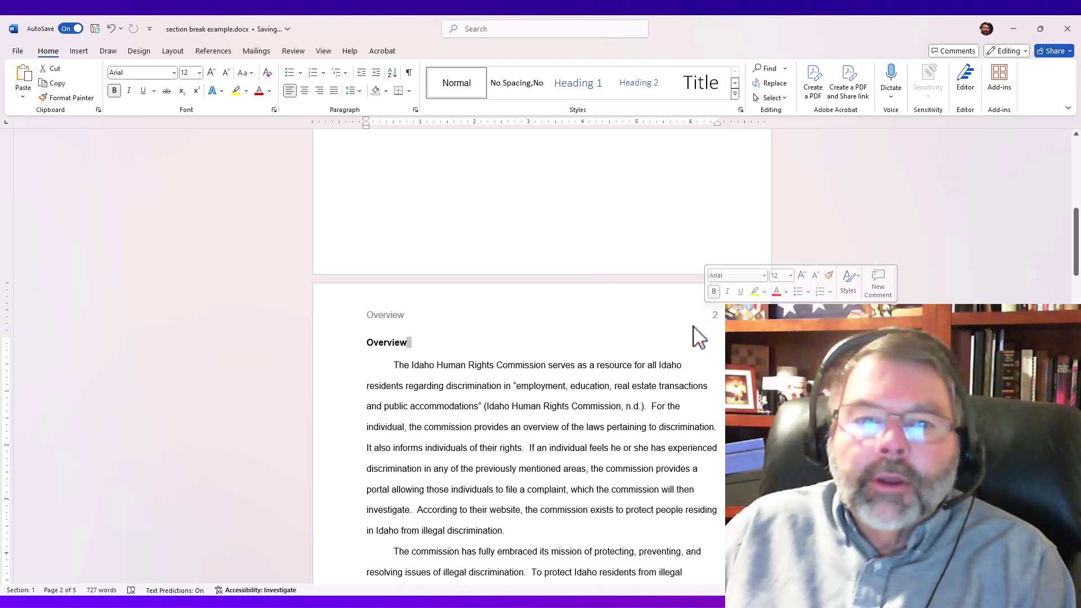
left_click(400, 335)
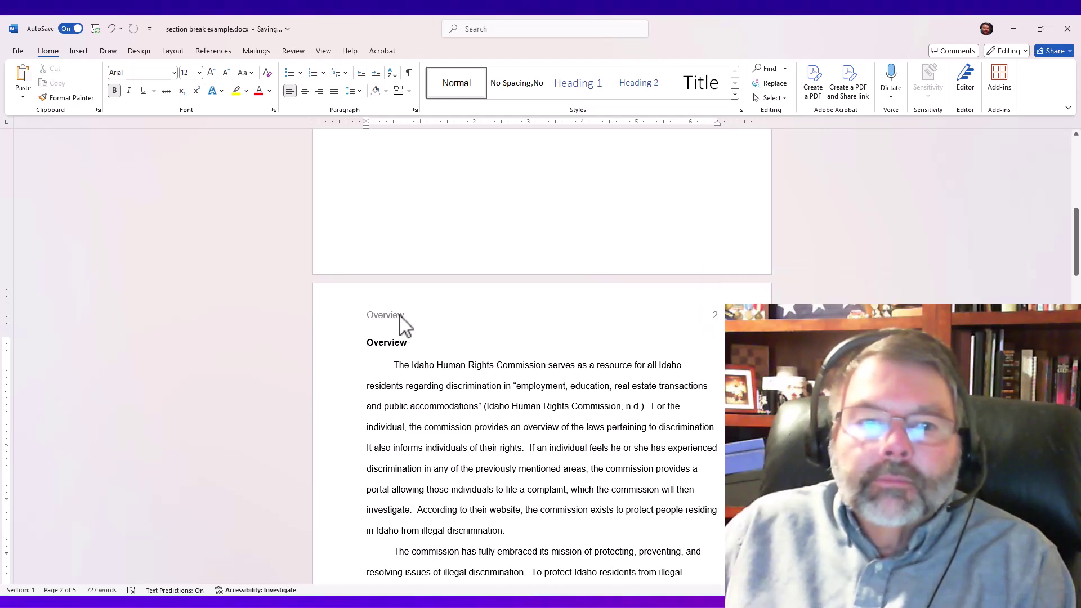
double_click(399, 317)
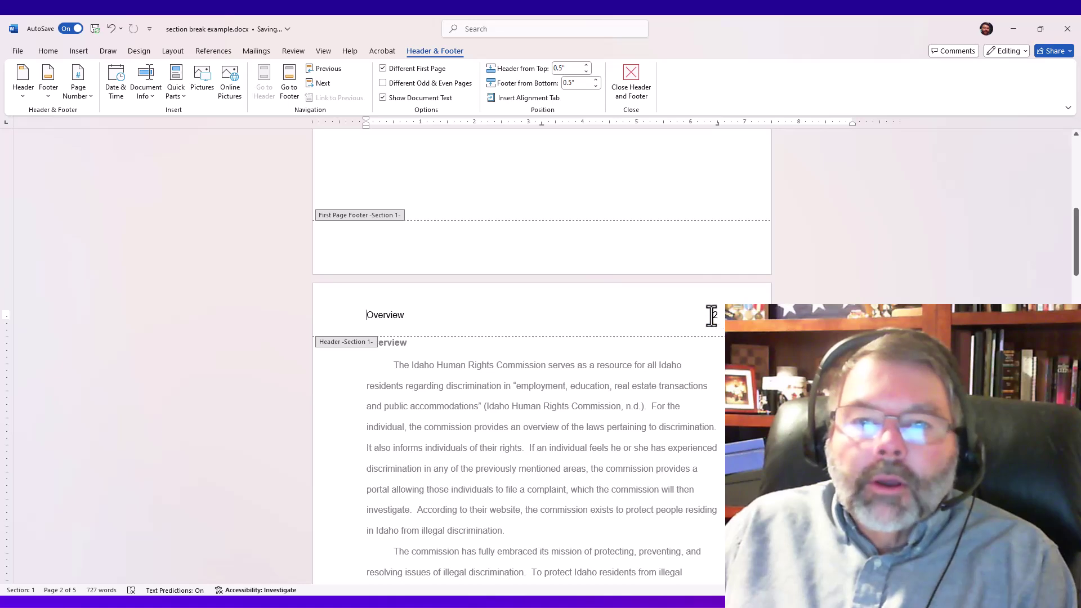
left_click(713, 316)
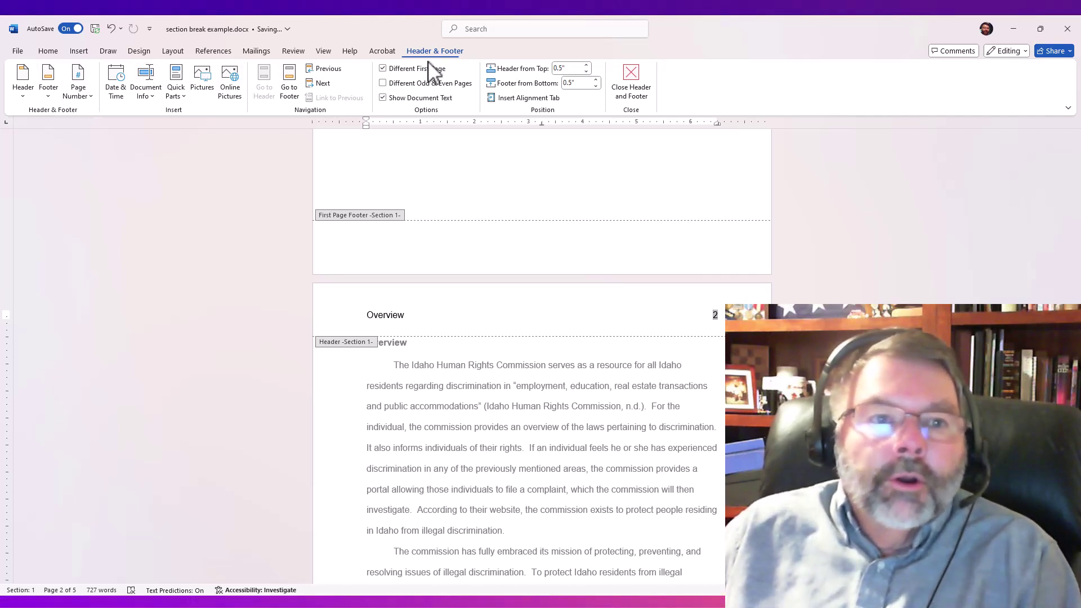
- Set Section 1's page numbering to start at 0 in the 1, 2, 3 number format, and close header editing
left_click(79, 98)
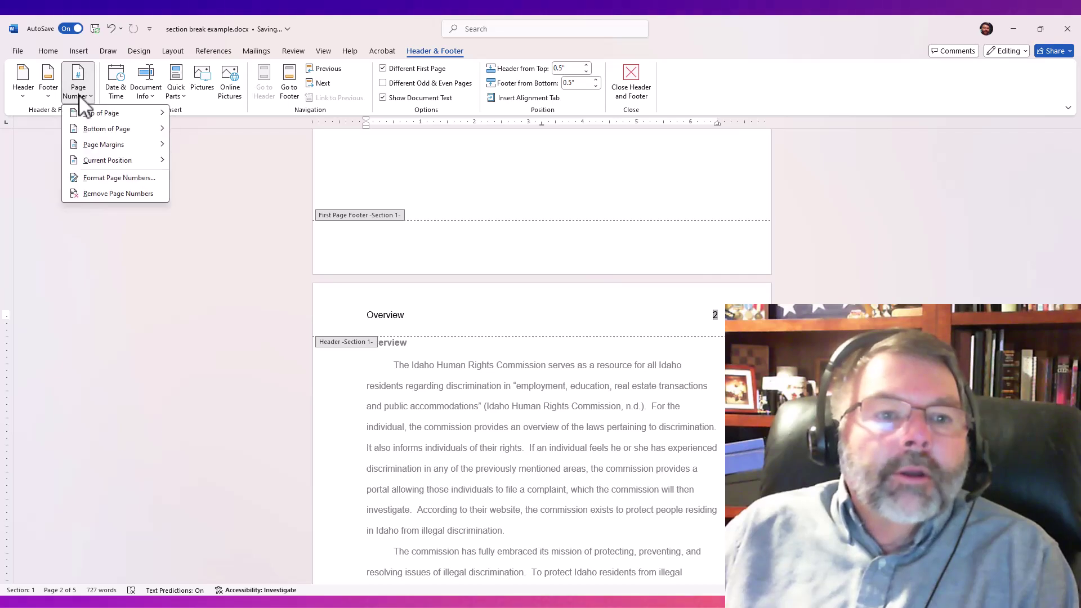
left_click(107, 178)
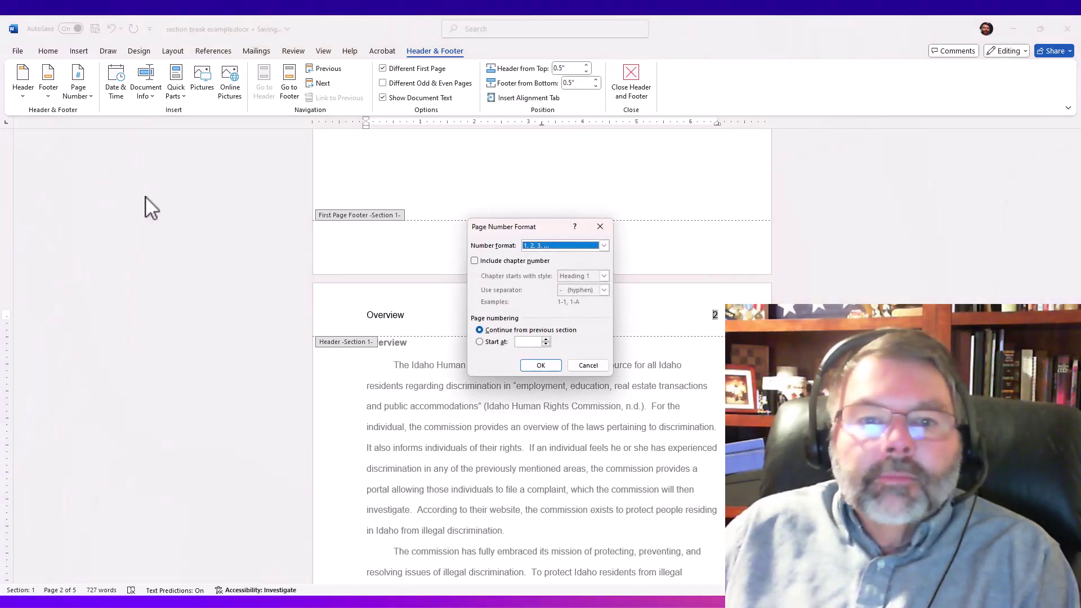
left_click(604, 245)
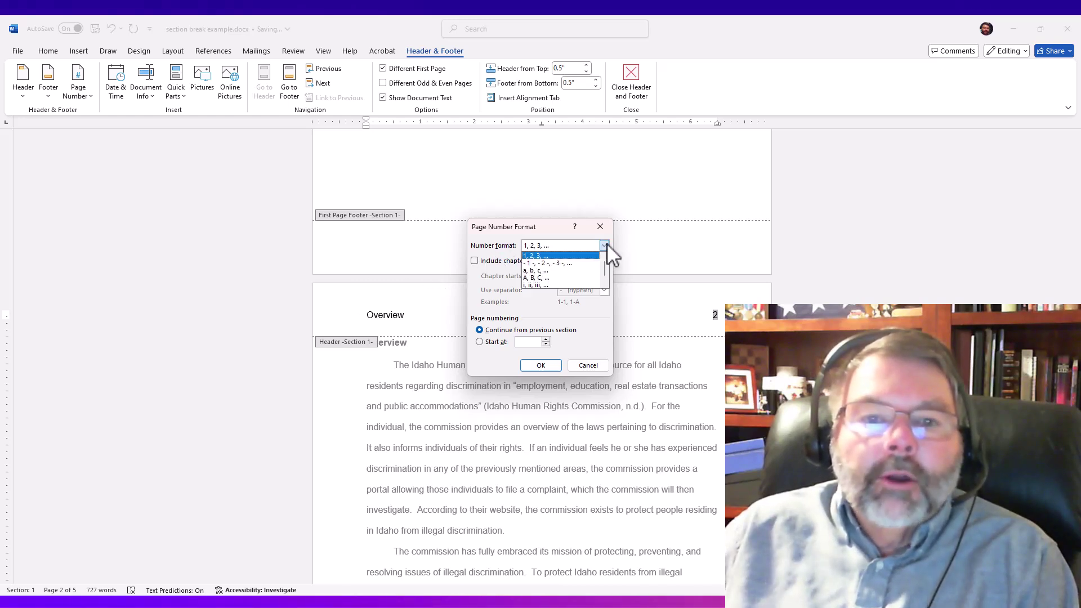
left_click(604, 245)
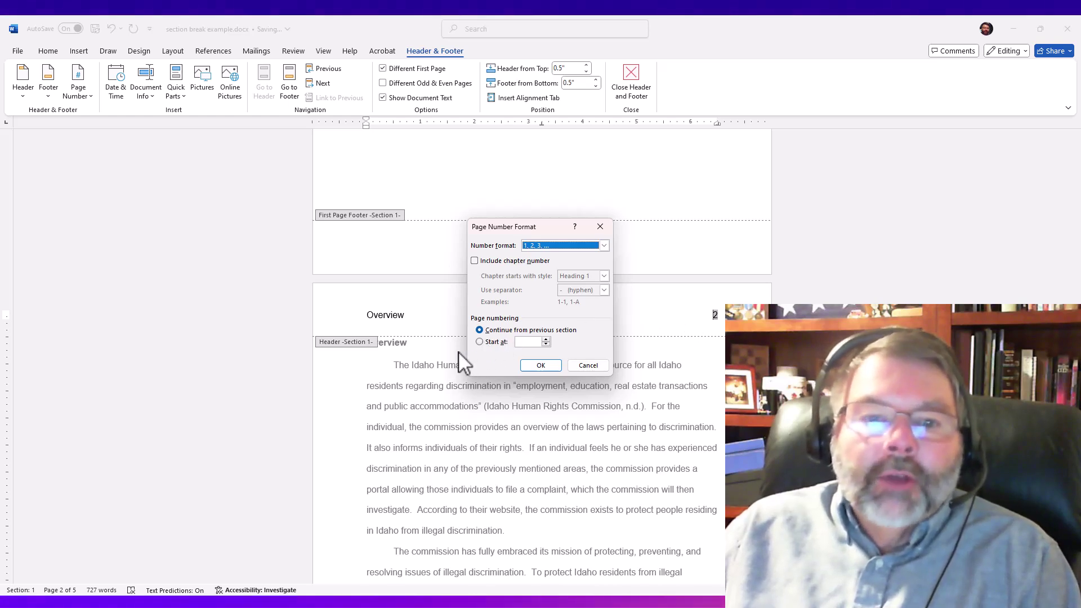
left_click(480, 341)
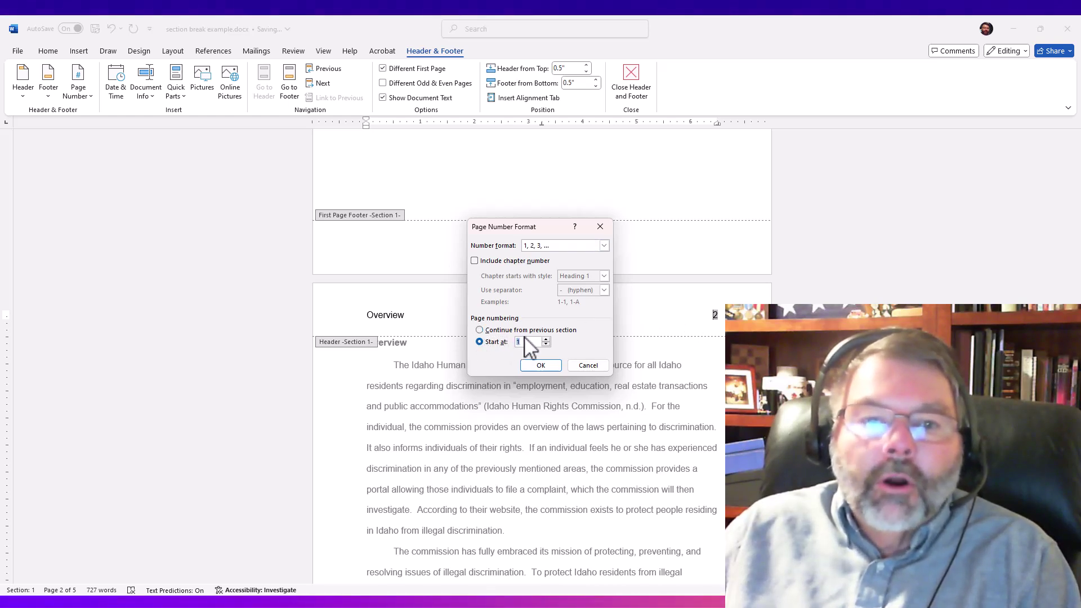
key("BackSpace")
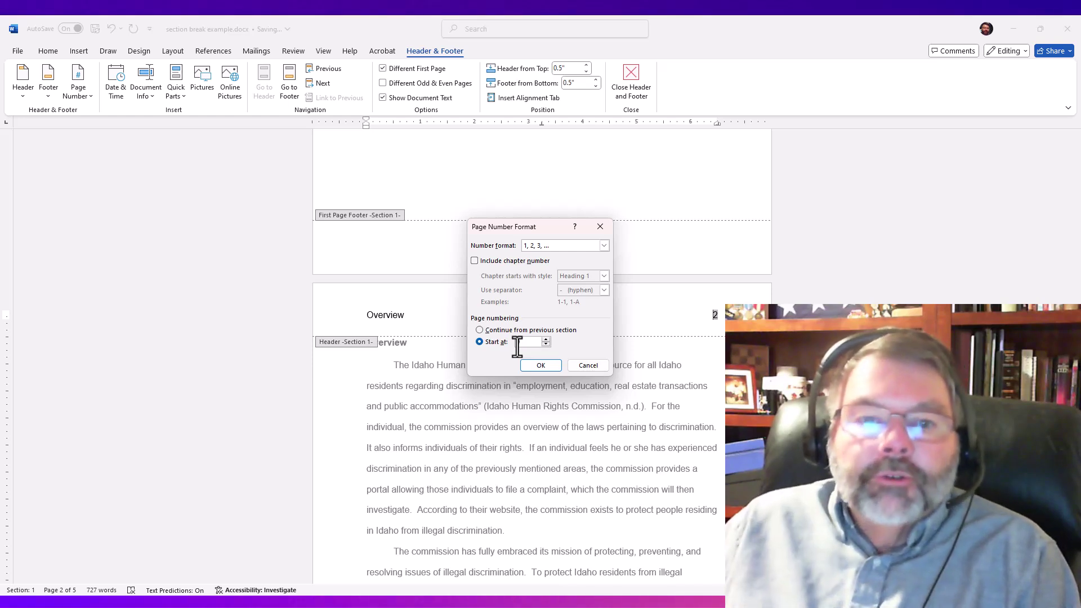
type("0")
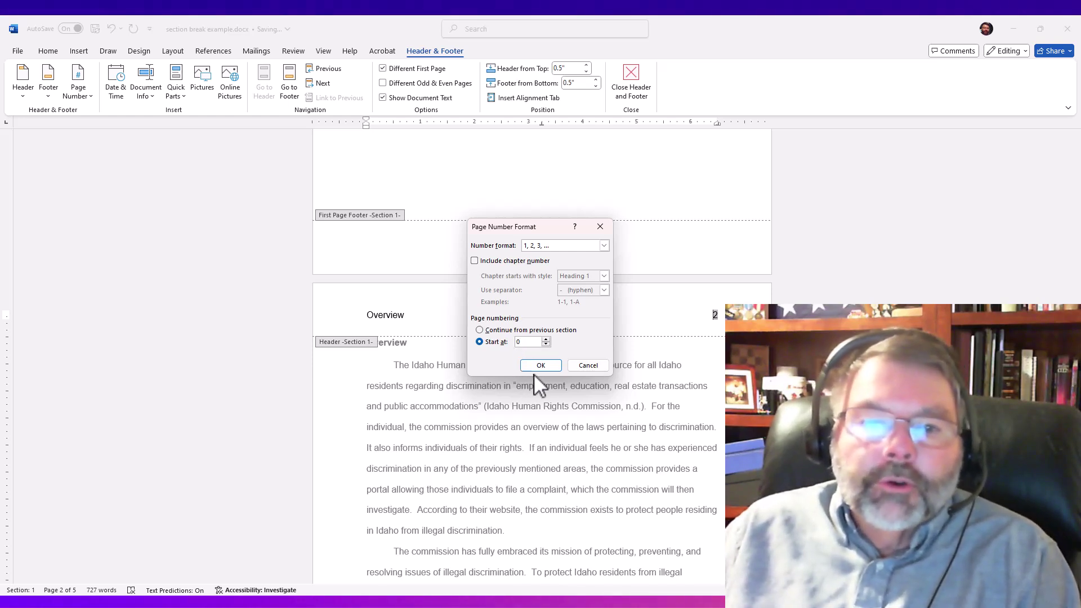
left_click(539, 365)
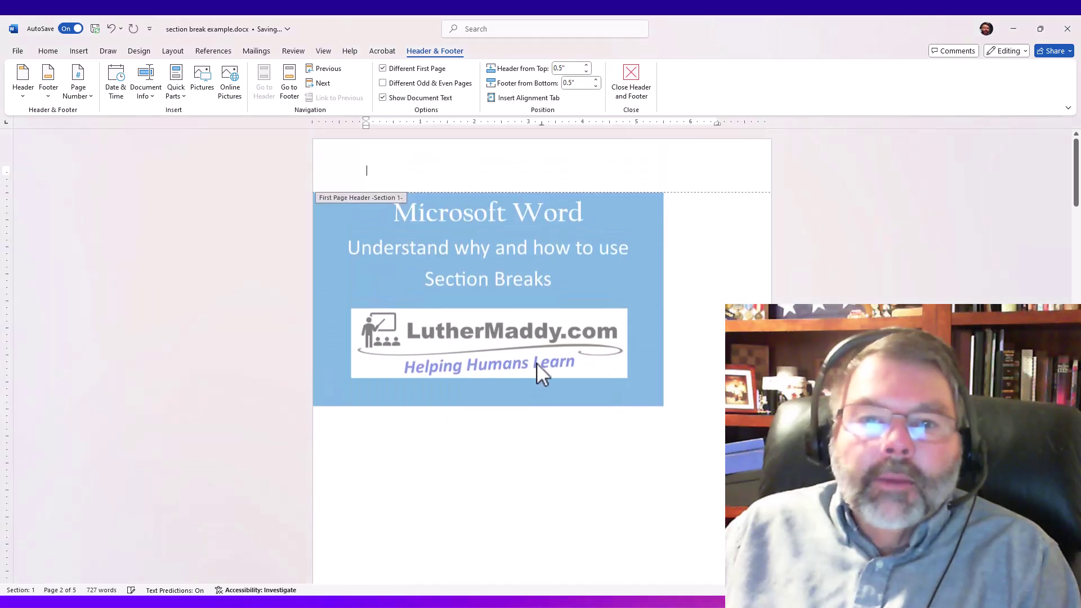
scroll(917, 245, "down", 5)
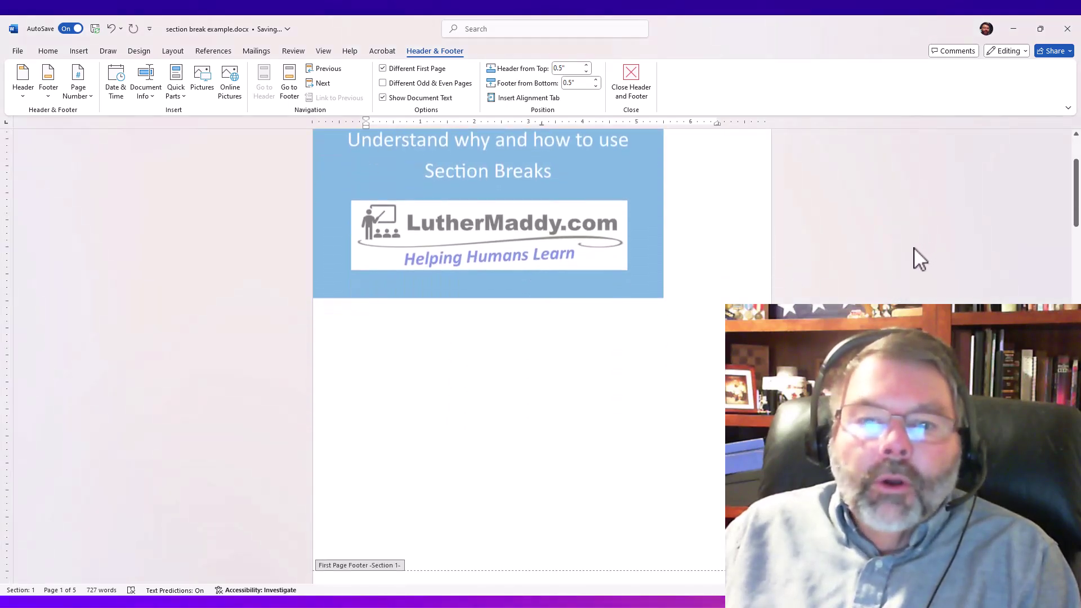
scroll(901, 257, "down", 2)
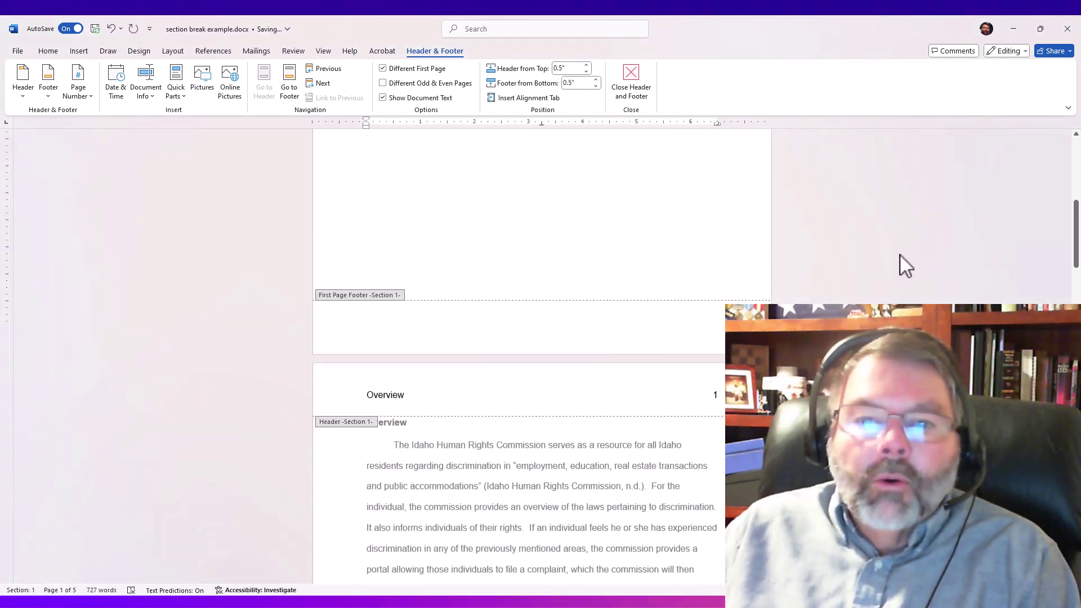
double_click(510, 442)
- Check the page numbers in the headers from the Overview page through the Personal Reflection page
scroll(510, 442, "down", 8)
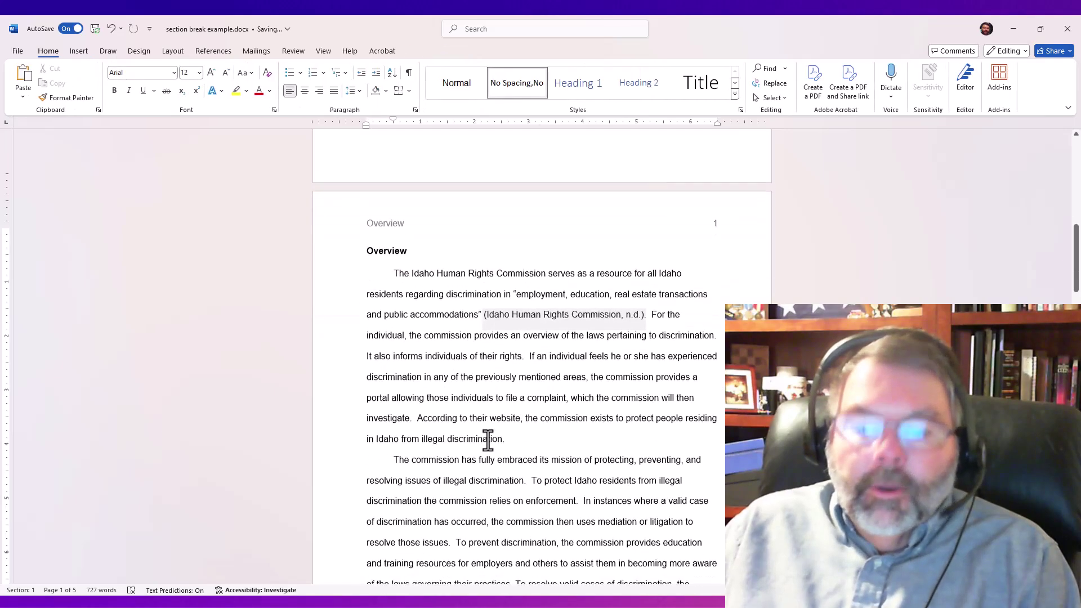
scroll(487, 440, "down", 18)
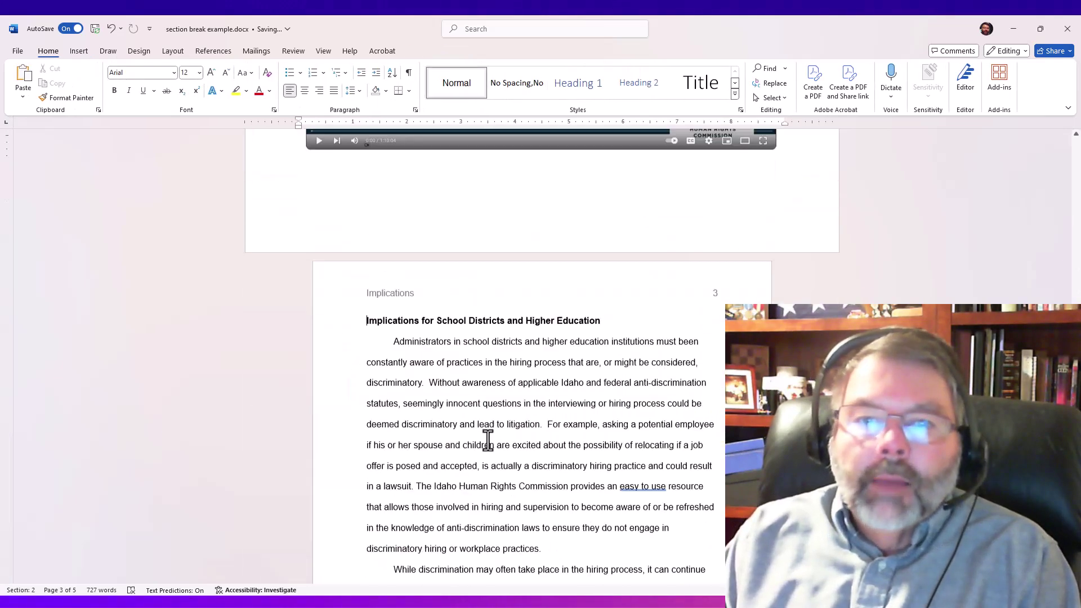
left_click(488, 440)
scroll(488, 440, "down", 5)
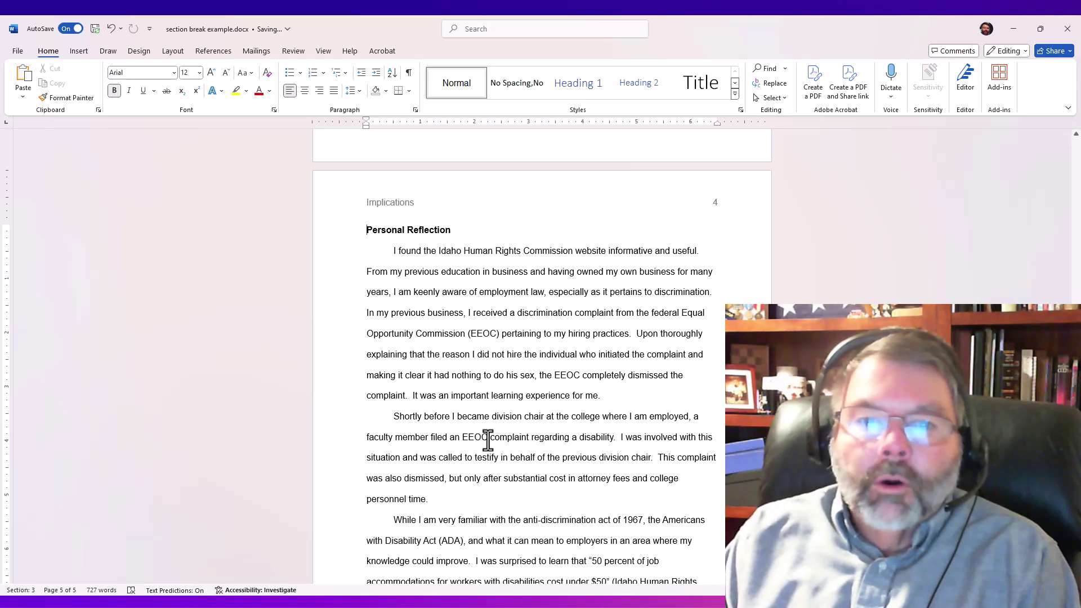
- Delete the word "Personal" from the Personal Reflection heading
key("ctrl+Delete")
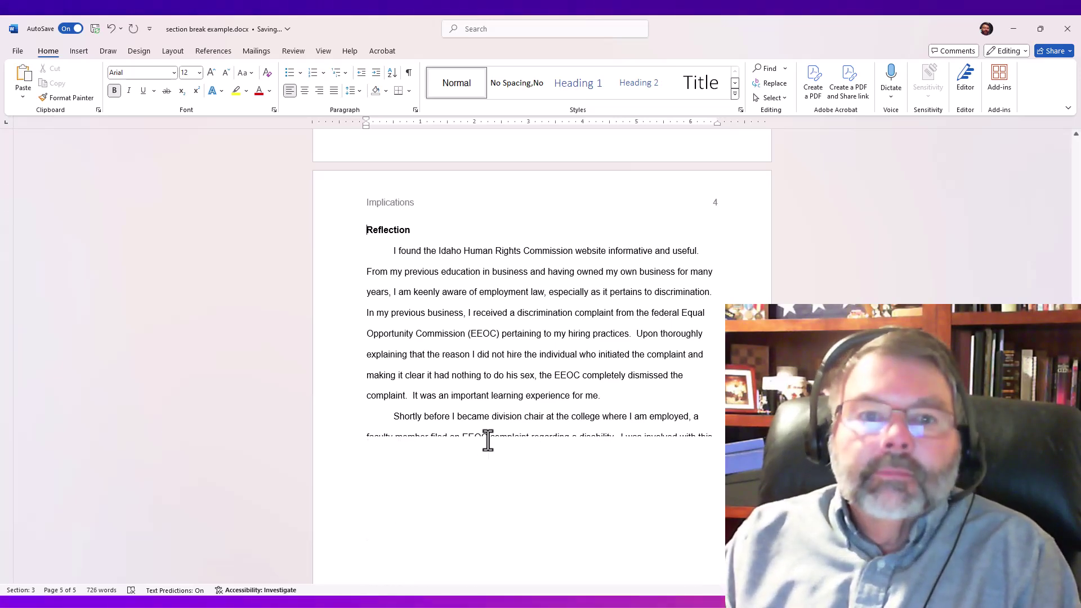
- Compare the headers and page numbers on the title page, the Overview page and the landscape picture page
key("ctrl+Page_Up")
key("ctrl+Page_Up")
key("ctrl+Page_Up")
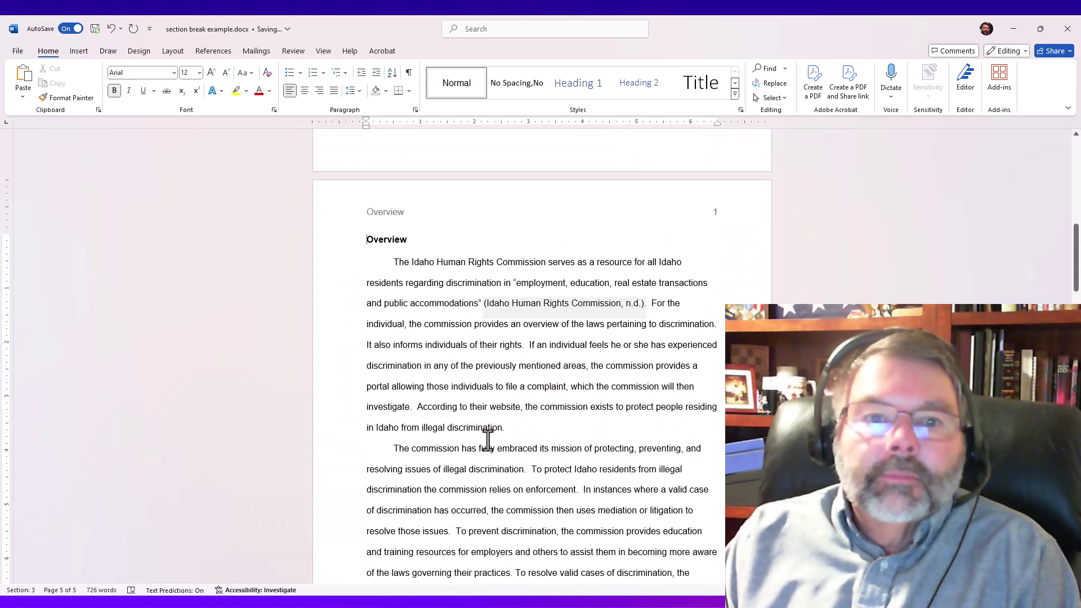
key("ctrl+Page_Up")
key("ctrl+Page_Down")
key("ctrl+Page_Down")
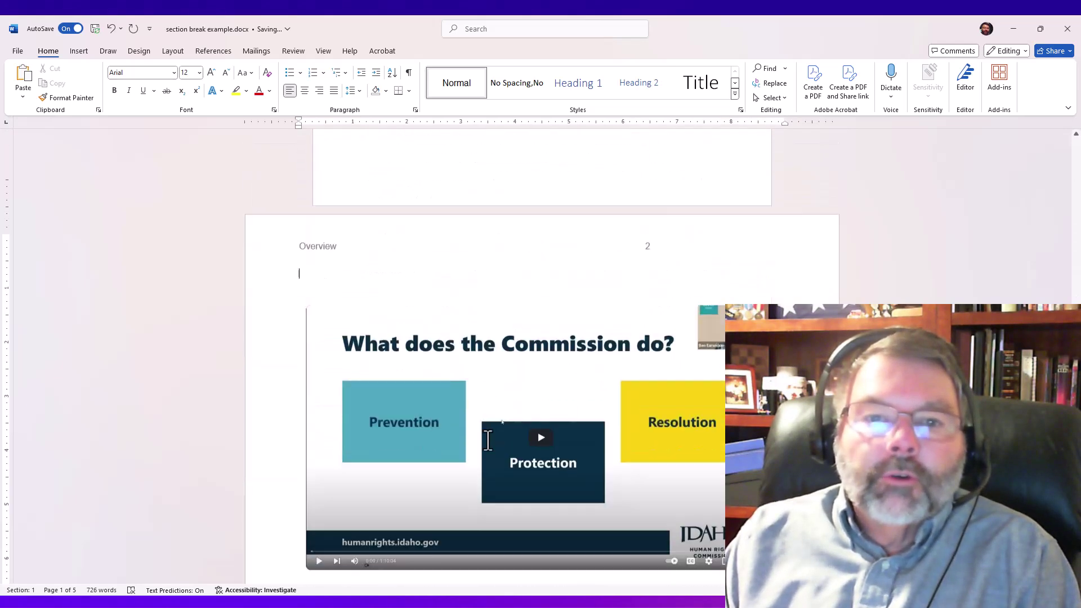
key("ctrl+Page_Up")
key("ctrl+Page_Up")
key("ctrl+Page_Down")
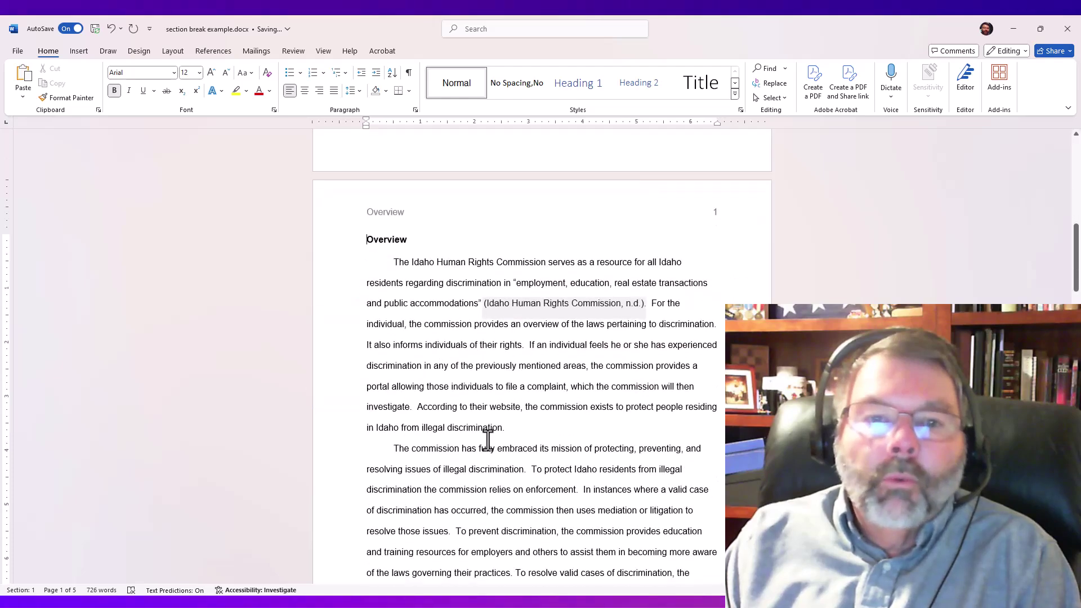
key("ctrl+Page_Up")
key("ctrl+Page_Down")
key("ctrl+Page_Up")
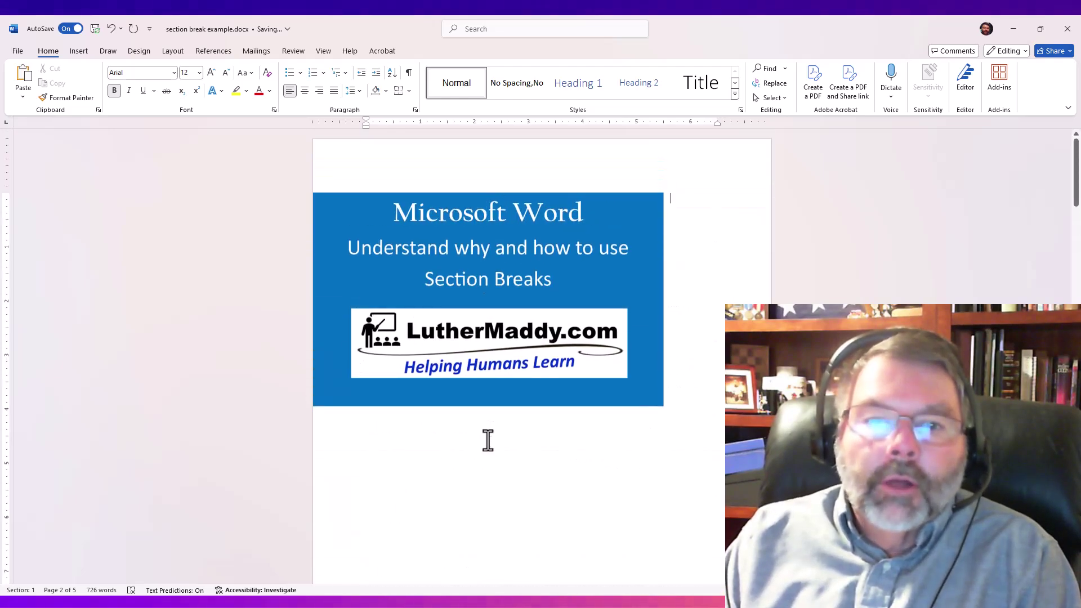
key("ctrl+Page_Down")
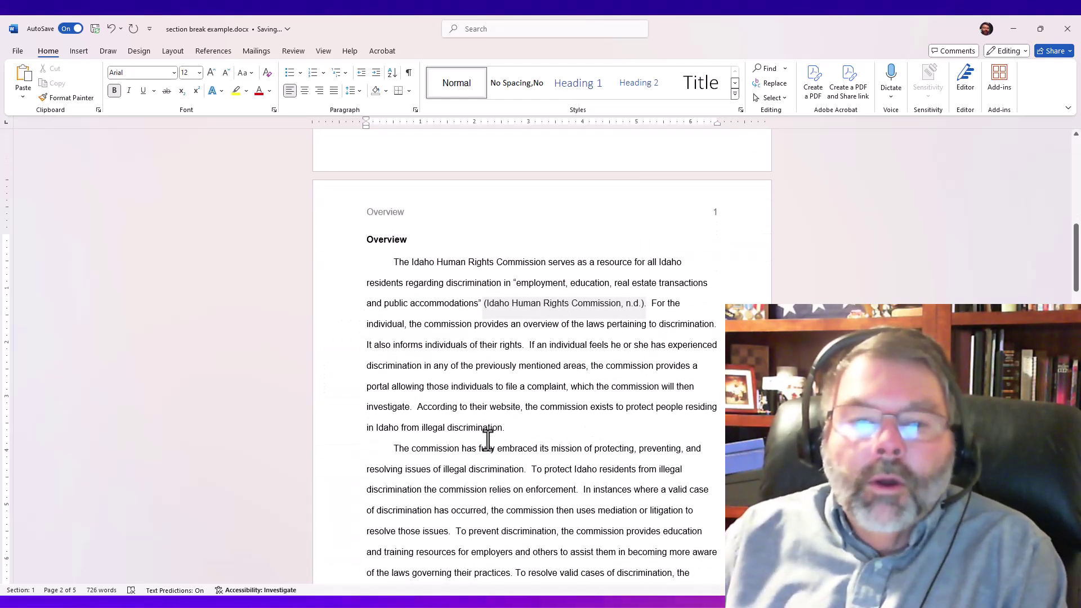